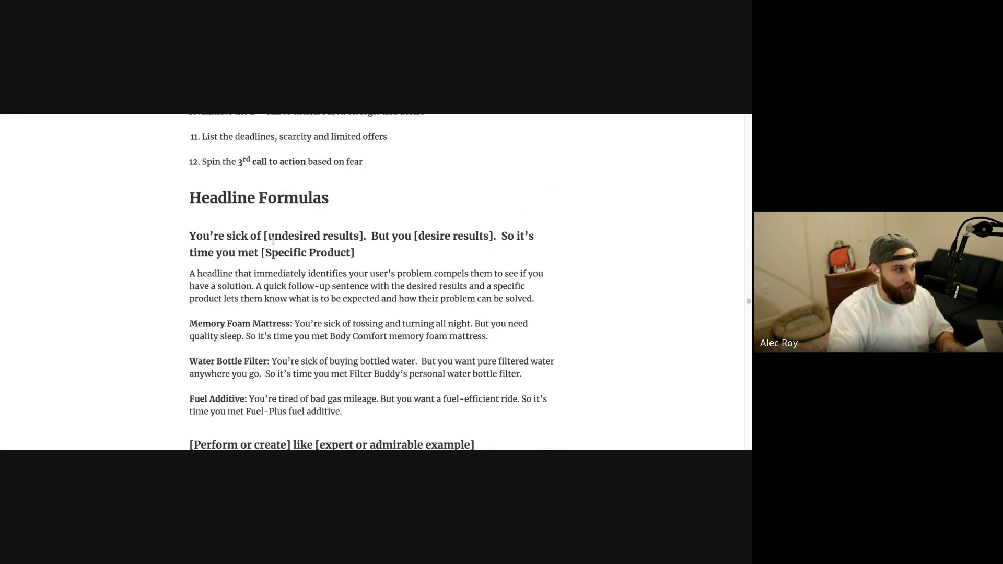
Step: Highlight the [undesired results] and [Specific Product] placeholders in the "You're sick of" headline formula while reading it
{"action": "left_click_drag", "start_coordinate": [263, 238], "coordinate": [364, 238]}
{"action": "left_click", "coordinate": [369, 239]}
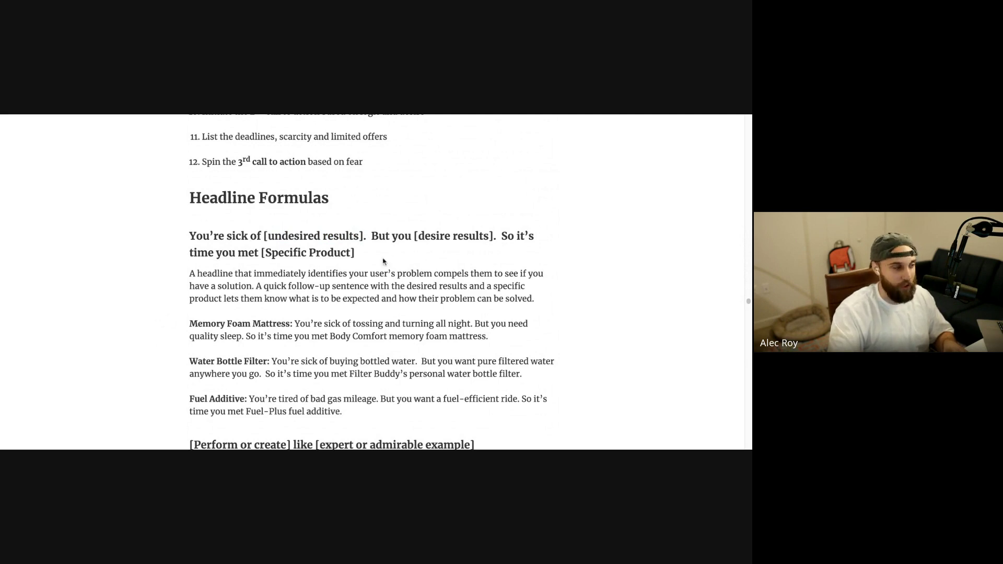
{"action": "double_click", "coordinate": [356, 255]}
{"action": "left_click_drag", "start_coordinate": [356, 256], "coordinate": [262, 255]}
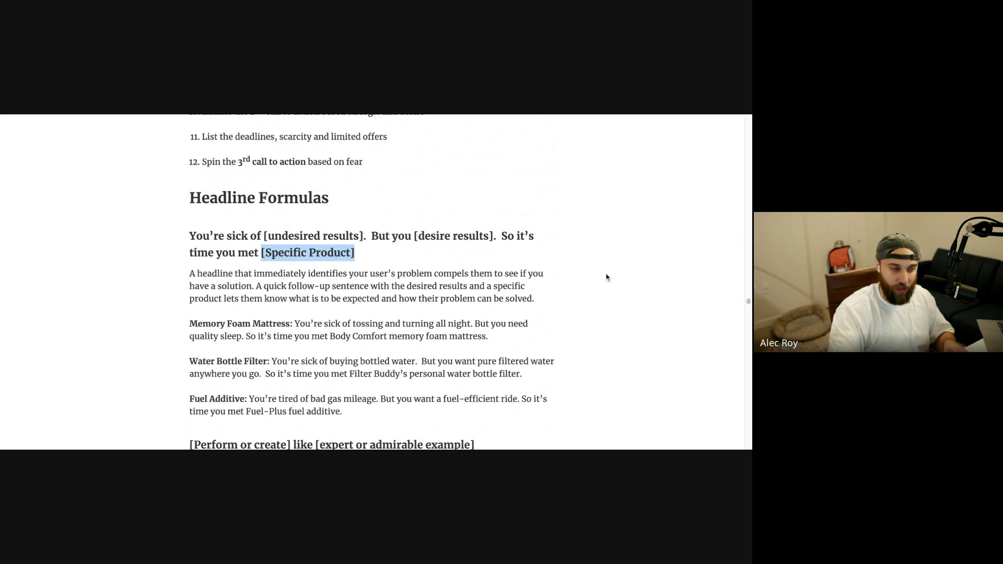
{"action": "left_click", "coordinate": [693, 287]}
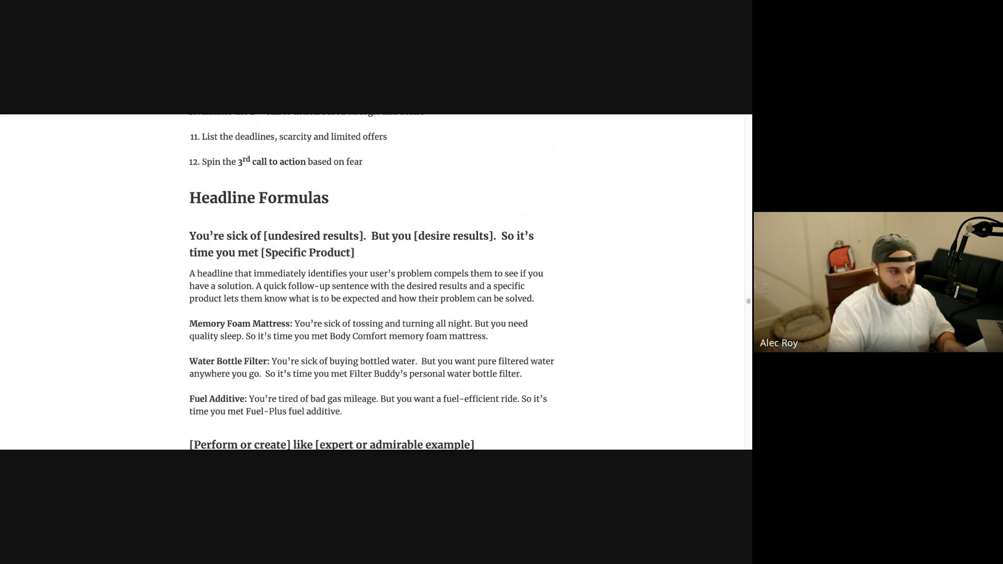
Step: Select only the [undesired results] placeholder in the first headline formula, and clear the selection after reading it
{"action": "left_click", "coordinate": [264, 236]}
{"action": "key", "text": "shift+Right"}
{"action": "key", "text": "shift+Right"}
{"action": "key", "text": "shift+Right"}
{"action": "key", "text": "shift+Right"}
{"action": "key", "text": "shift+Right"}
{"action": "key", "text": "shift+Right"}
{"action": "key", "text": "shift+Right"}
{"action": "key", "text": "shift+Right"}
{"action": "key", "text": "shift+Right"}
{"action": "key", "text": "shift+Right"}
{"action": "key", "text": "shift+Right"}
{"action": "key", "text": "shift+Right"}
{"action": "key", "text": "shift+Right"}
{"action": "key", "text": "shift+Right"}
{"action": "key", "text": "shift+Right"}
{"action": "key", "text": "shift+Right"}
{"action": "key", "text": "shift+Right"}
{"action": "key", "text": "shift+Right"}
{"action": "key", "text": "shift+Right"}
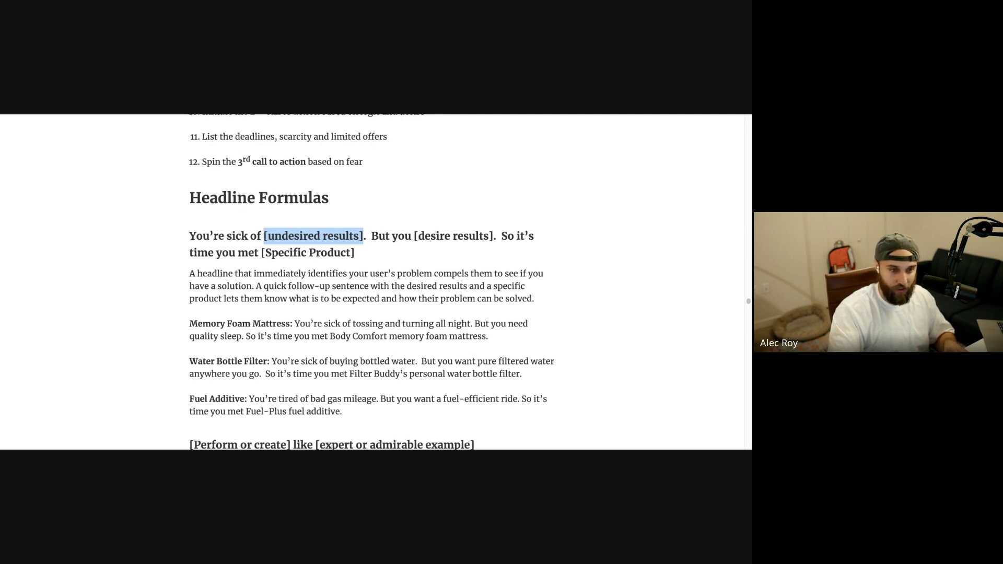
{"action": "left_click", "coordinate": [314, 236]}
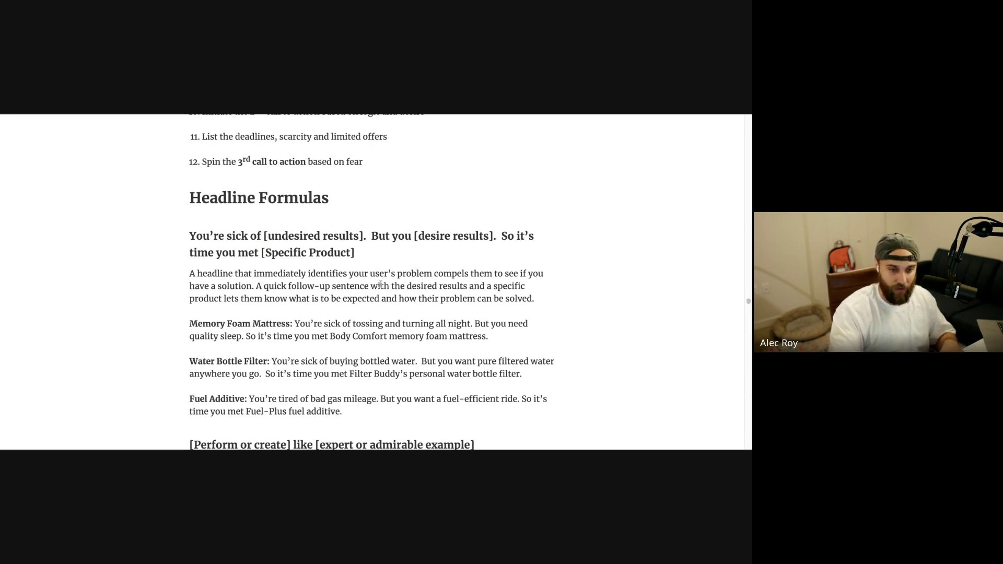
Step: Compare the Memory Foam Mattress example with the Specific Product placeholder in the first headline formula
{"action": "triple_click", "coordinate": [327, 332]}
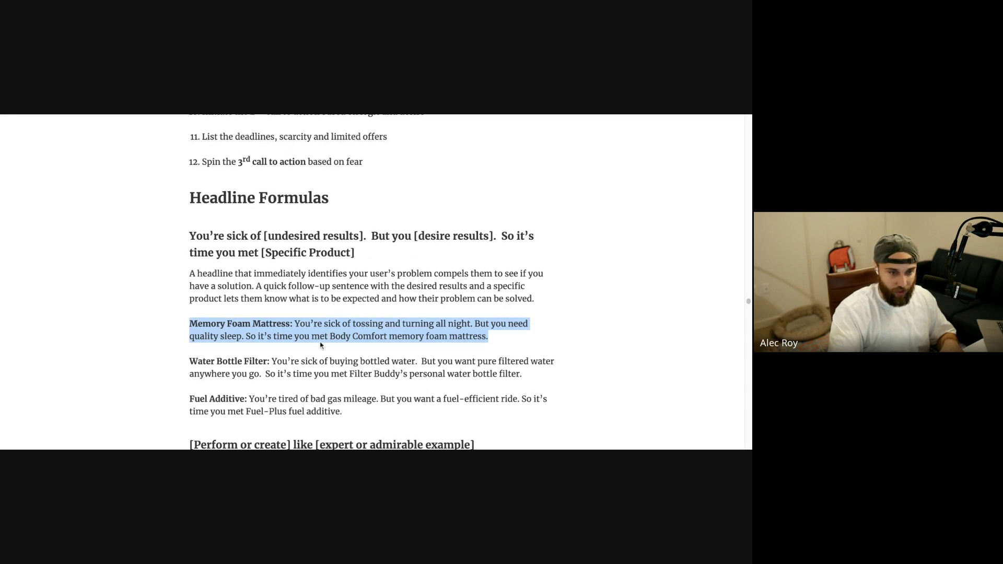
{"action": "double_click", "coordinate": [368, 337]}
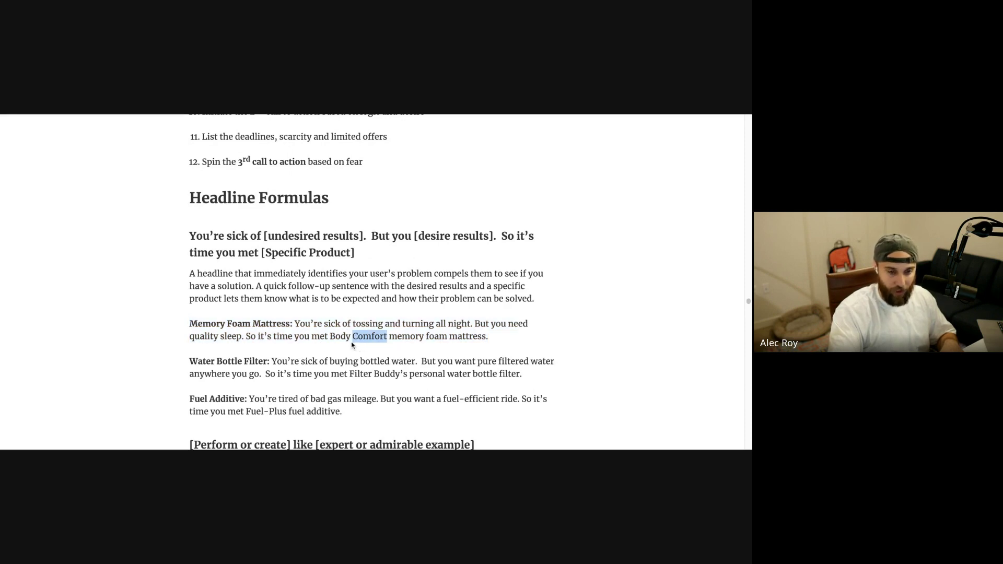
{"action": "left_click_drag", "start_coordinate": [265, 252], "coordinate": [351, 252]}
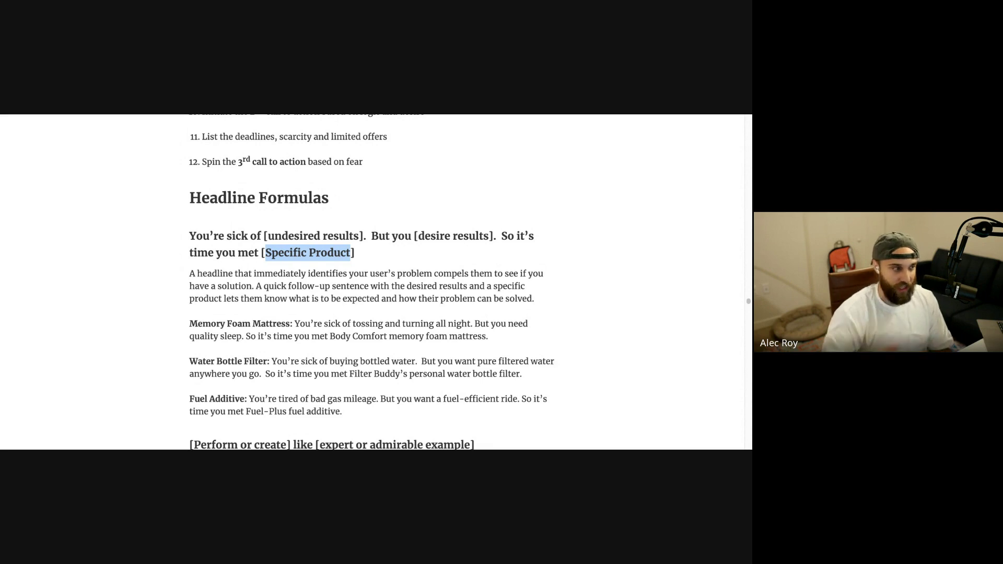
{"action": "left_click", "coordinate": [326, 272]}
Step: Examine the "[Perform or create] like [expert or admirable example]" headline formula by highlighting its heading
{"action": "scroll", "coordinate": [326, 271], "scroll_direction": "down", "scroll_amount": 5}
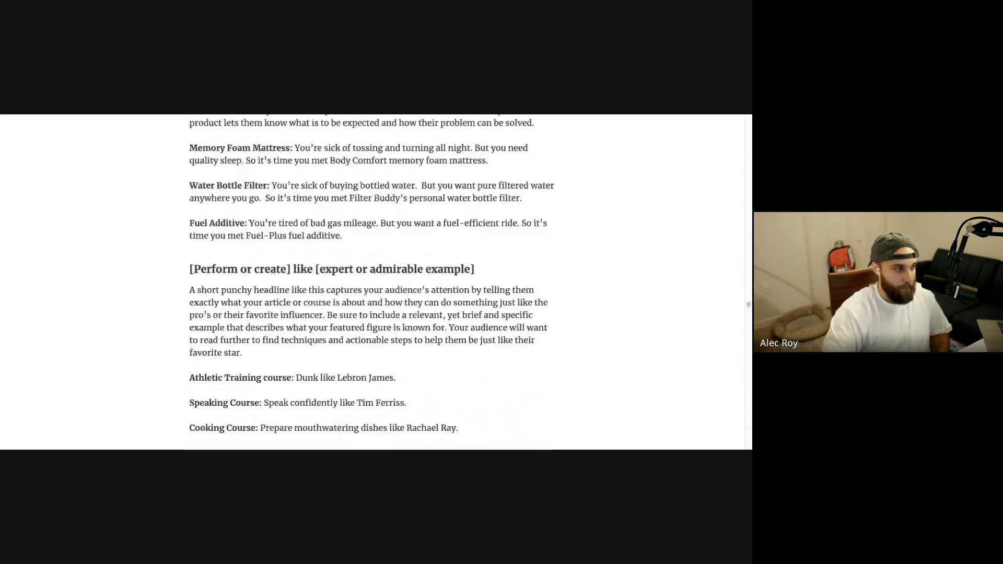
{"action": "triple_click", "coordinate": [326, 271]}
{"action": "left_click", "coordinate": [330, 272]}
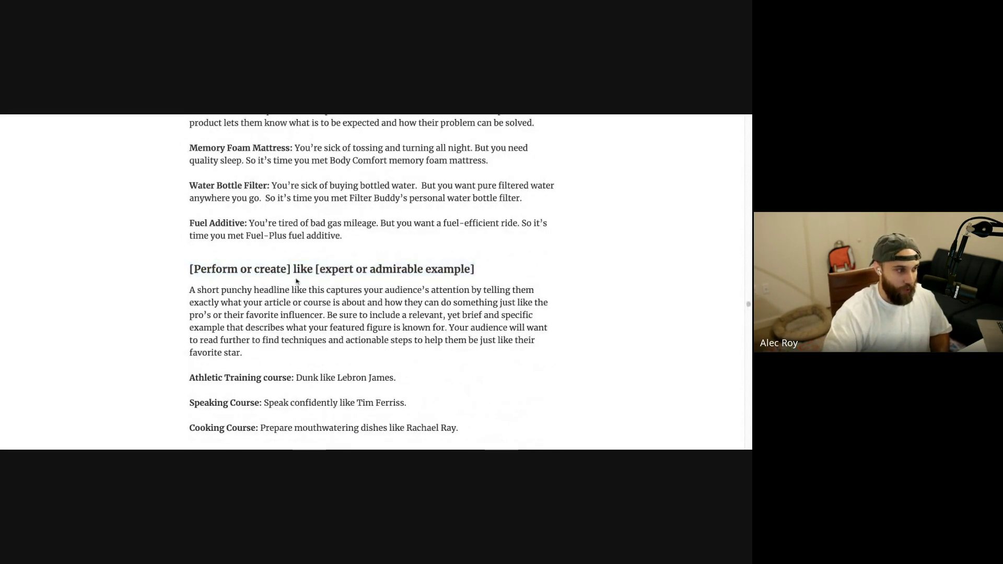
{"action": "triple_click", "coordinate": [253, 270]}
{"action": "left_click", "coordinate": [252, 271]}
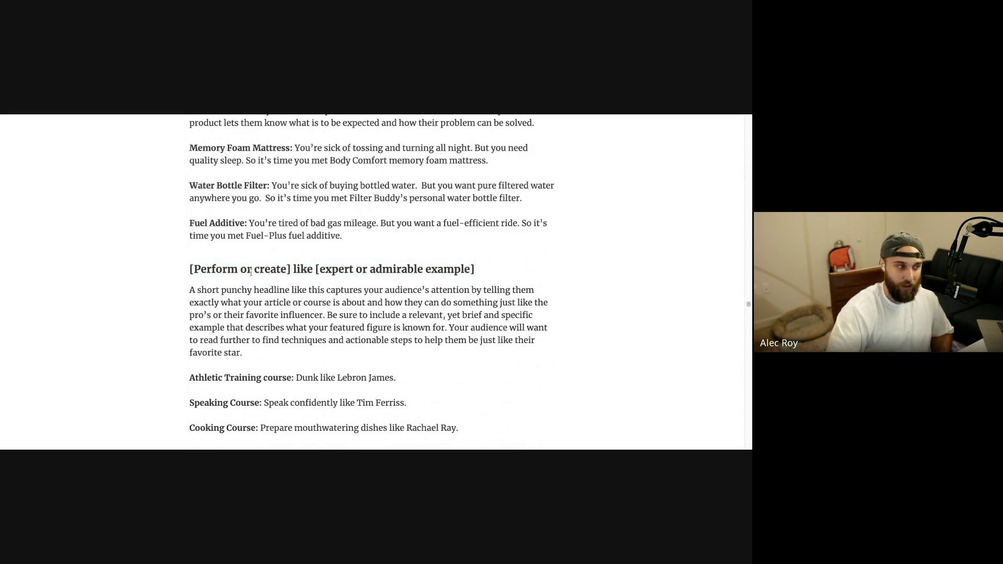
{"action": "triple_click", "coordinate": [278, 270]}
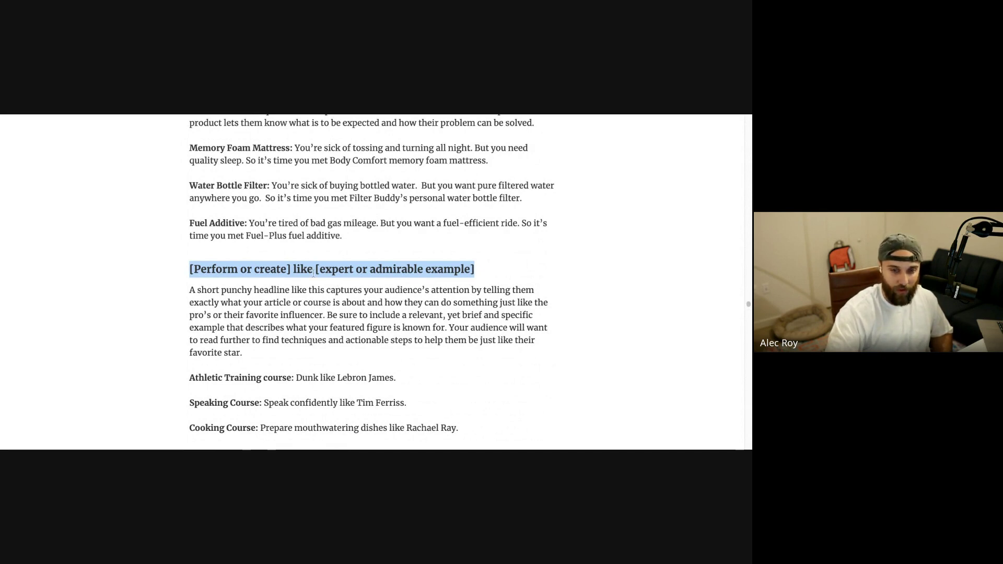
{"action": "left_click", "coordinate": [400, 294]}
Step: Review the Speaking Course and Cooking Course examples under the "[Perform or create] like" formula
{"action": "scroll", "coordinate": [324, 332], "scroll_direction": "down", "scroll_amount": 1}
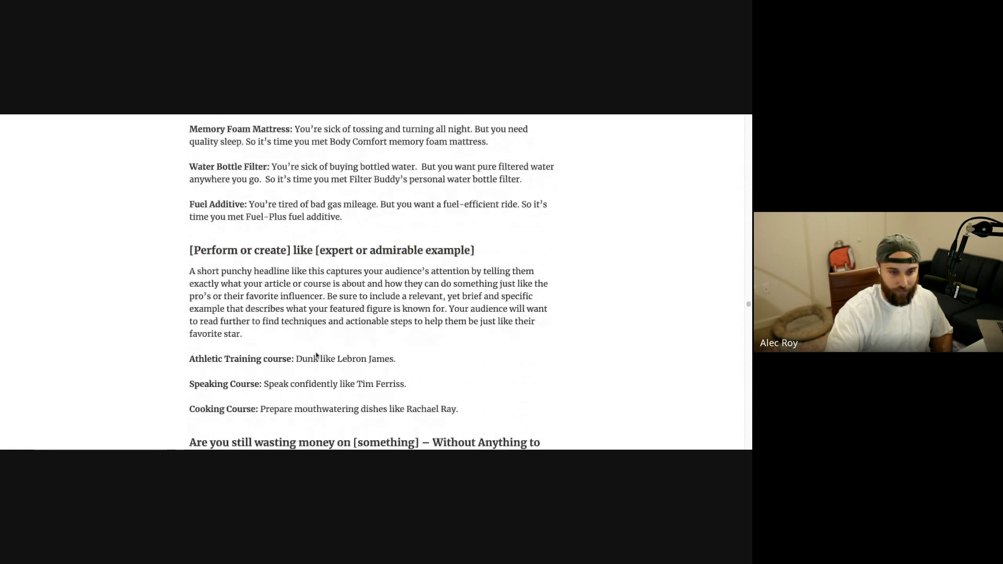
{"action": "double_click", "coordinate": [320, 383]}
{"action": "triple_click", "coordinate": [320, 383]}
{"action": "scroll", "coordinate": [371, 397], "scroll_direction": "down", "scroll_amount": 2}
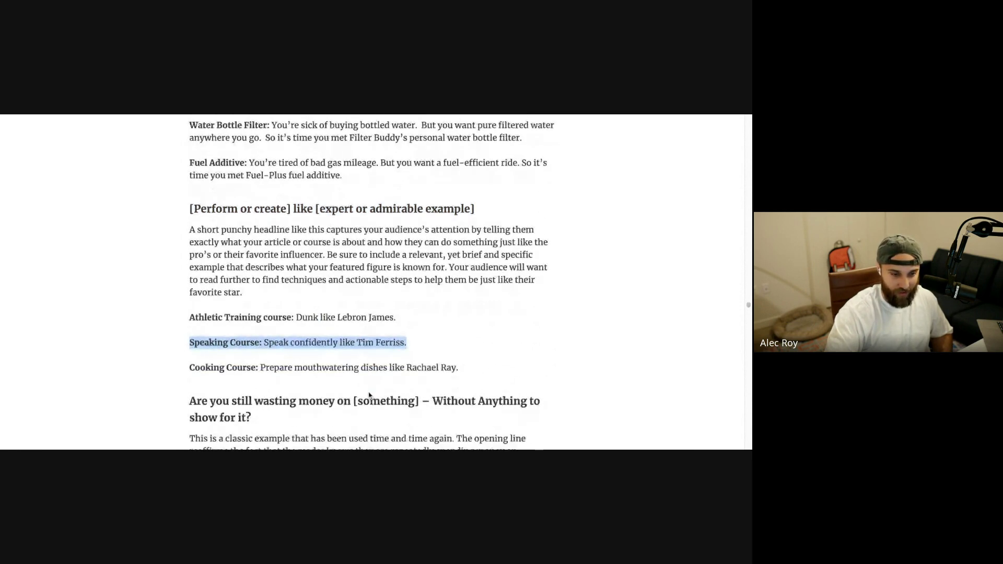
{"action": "double_click", "coordinate": [317, 366]}
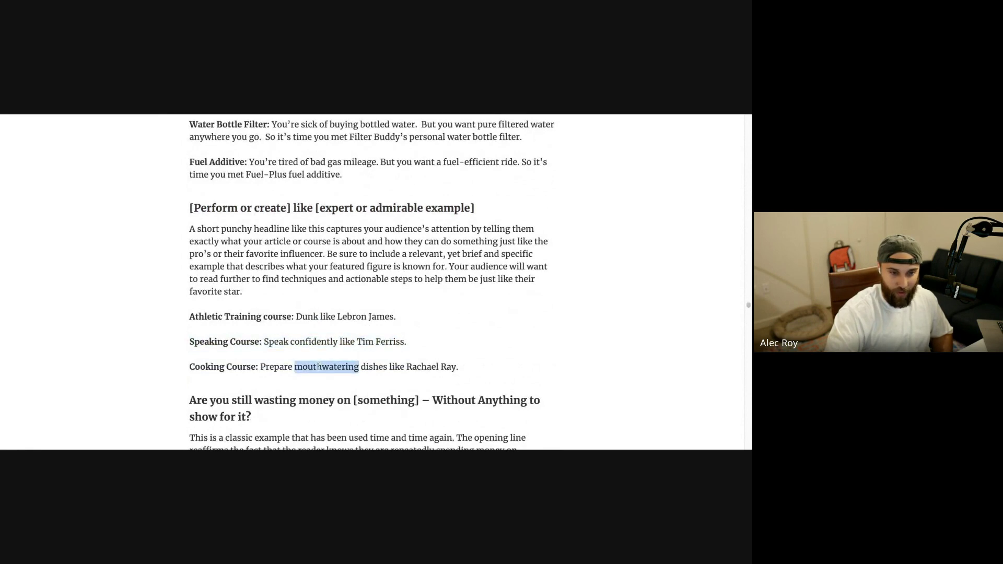
{"action": "triple_click", "coordinate": [316, 366]}
{"action": "left_click", "coordinate": [468, 368]}
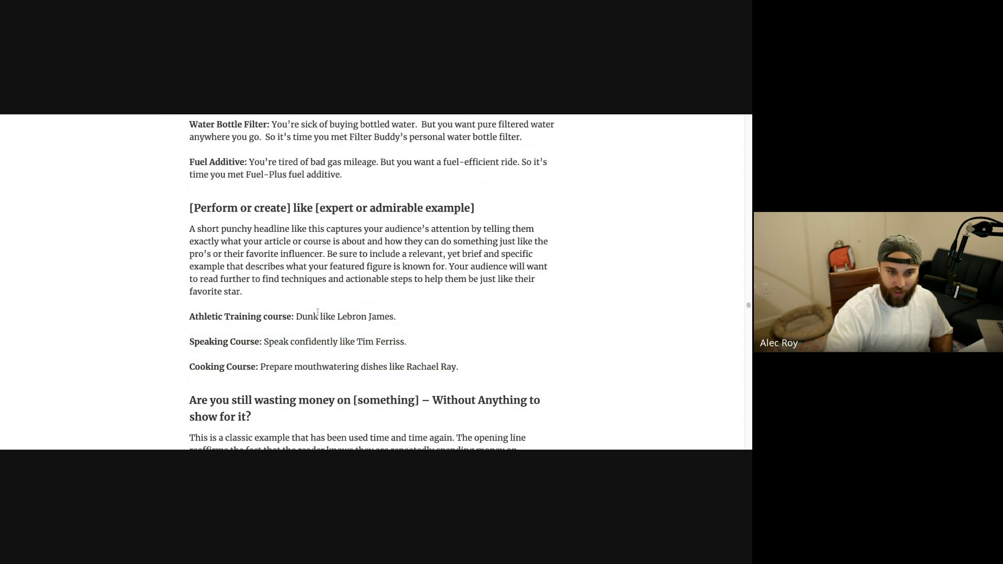
Step: Highlight the words "Dunk like Lebron James" in the Athletic Training course example, and clear the selection
{"action": "left_click", "coordinate": [299, 317]}
{"action": "key", "text": "ctrl+shift+Right"}
{"action": "key", "text": "ctrl+shift+Right"}
{"action": "key", "text": "ctrl+shift+Right"}
{"action": "key", "text": "ctrl+shift+Right"}
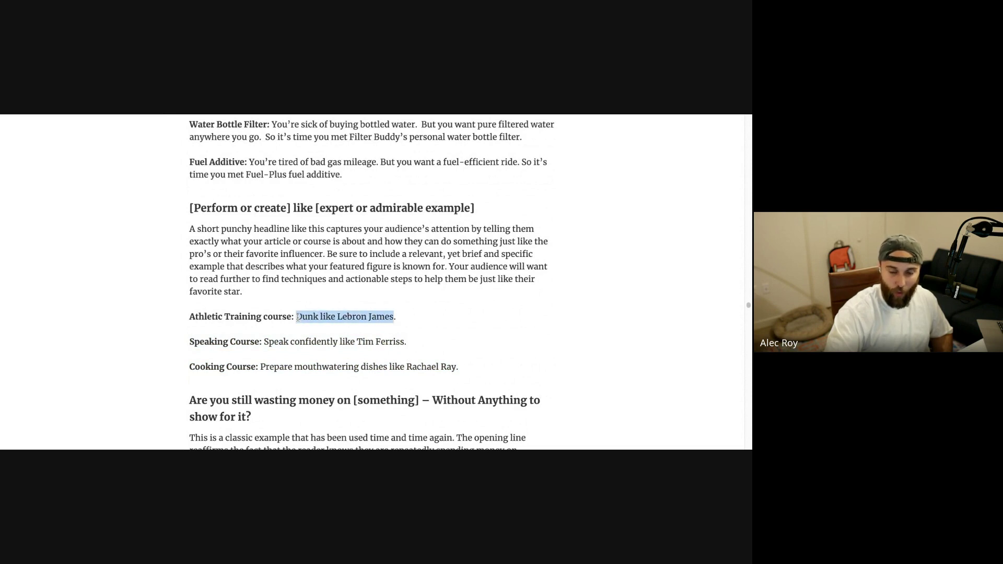
{"action": "left_click", "coordinate": [405, 324]}
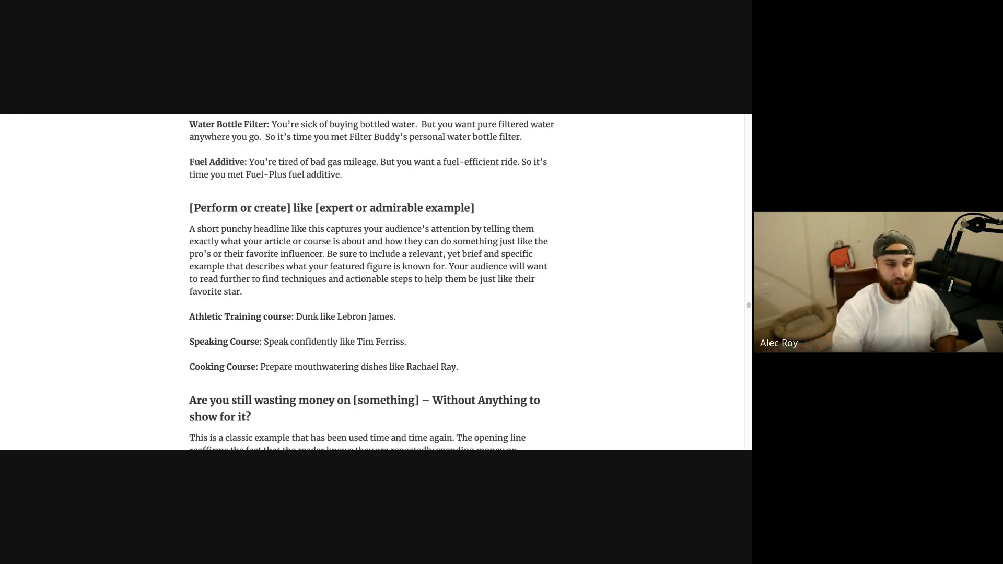
Step: Switch to the SASO U Reverse Trident Market Analysis spreadsheet and review the Problem/Solution List's problem statements in rows 2 to 4, checking the Avatar Analysis sheet
{"action": "scroll", "coordinate": [257, 239], "scroll_direction": "up", "scroll_amount": 15}
{"action": "scroll", "coordinate": [257, 239], "scroll_direction": "up", "scroll_amount": 4}
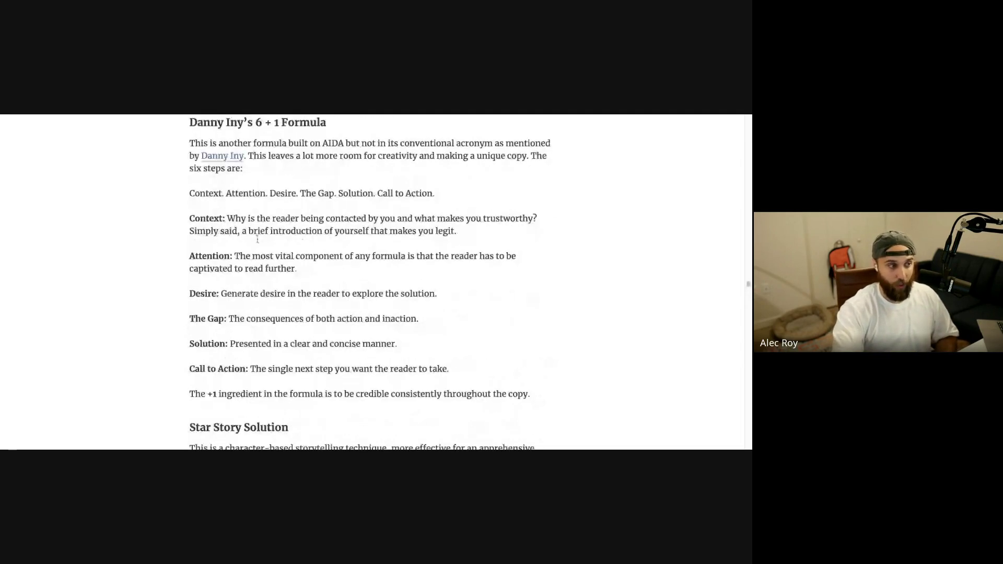
{"action": "left_click", "coordinate": [407, 115]}
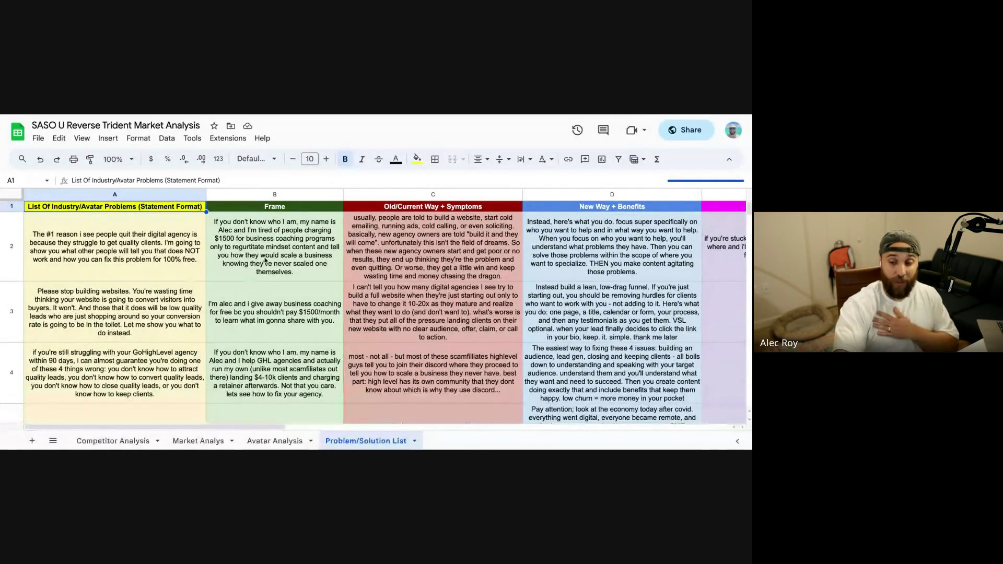
{"action": "left_click", "coordinate": [168, 254]}
{"action": "left_click", "coordinate": [161, 312]}
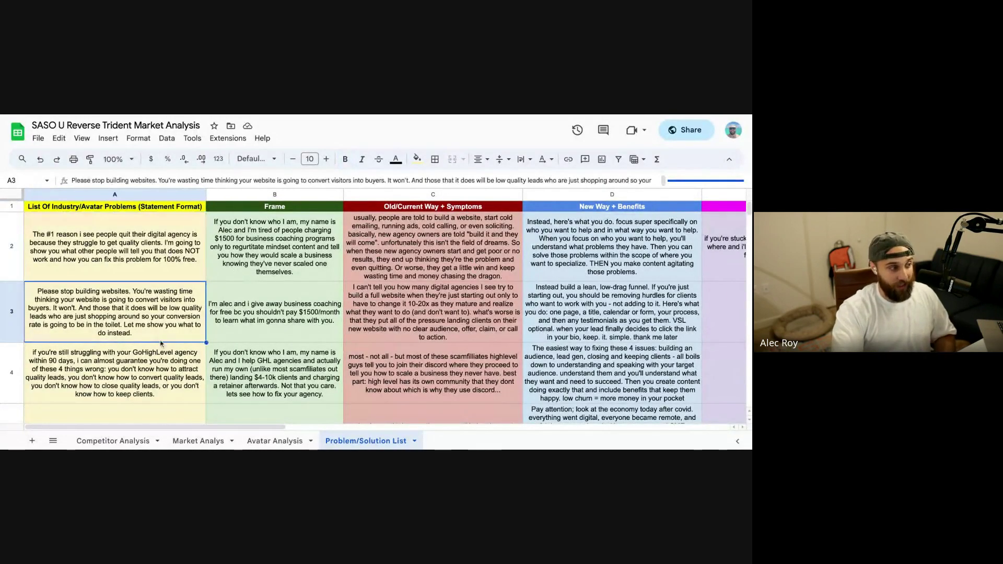
{"action": "left_click", "coordinate": [194, 370]}
{"action": "left_click", "coordinate": [275, 440]}
{"action": "scroll", "coordinate": [336, 337], "scroll_direction": "down", "scroll_amount": 10}
{"action": "left_click", "coordinate": [371, 441]}
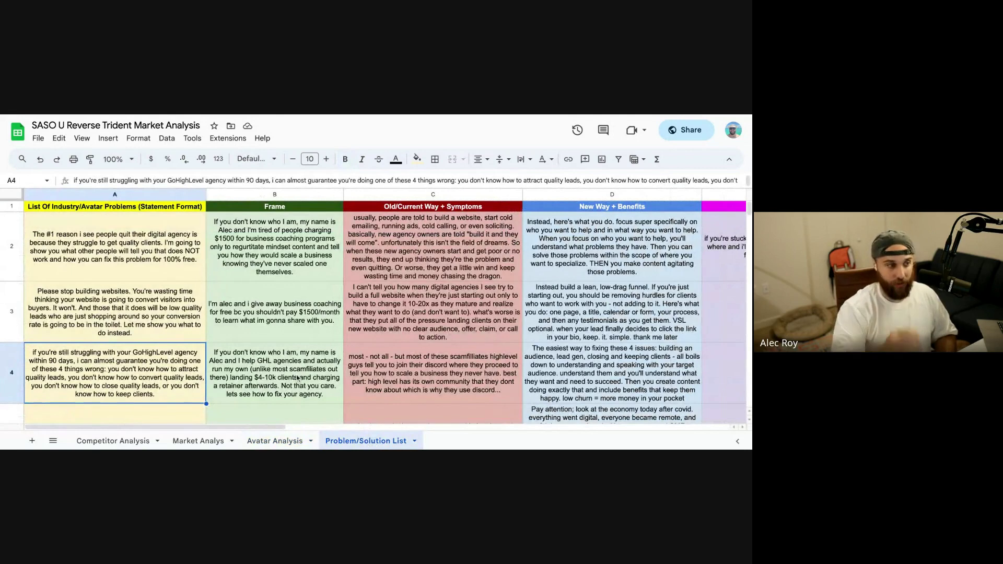
{"action": "left_click", "coordinate": [195, 267]}
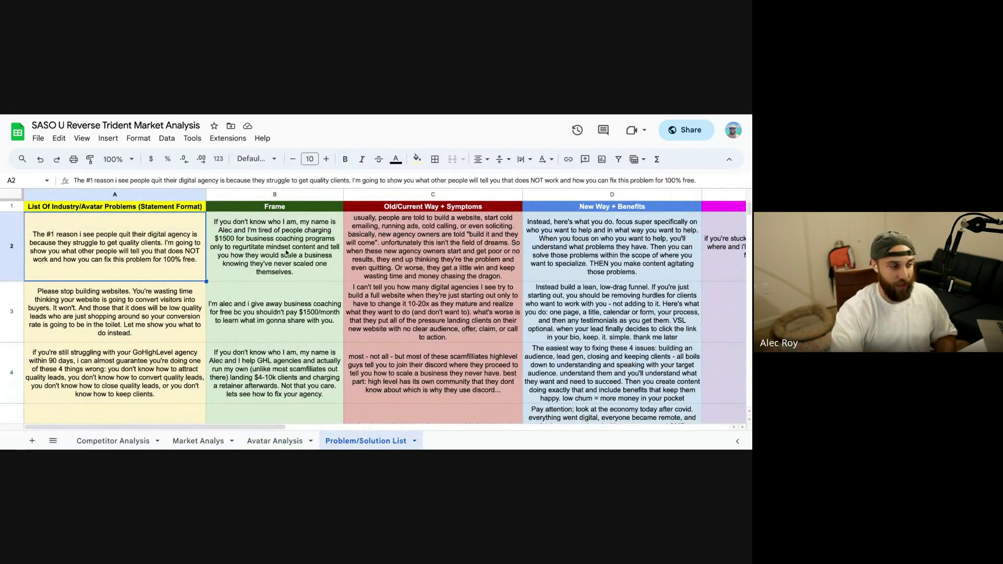
Step: Examine the Frame column entries of the Problem/Solution List from row 2 down to row 8
{"action": "left_click", "coordinate": [288, 253]}
{"action": "left_click", "coordinate": [274, 298]}
{"action": "left_click", "coordinate": [281, 374]}
{"action": "scroll", "coordinate": [276, 339], "scroll_direction": "down", "scroll_amount": 1}
{"action": "scroll", "coordinate": [272, 324], "scroll_direction": "up", "scroll_amount": 1}
{"action": "left_click", "coordinate": [266, 306]}
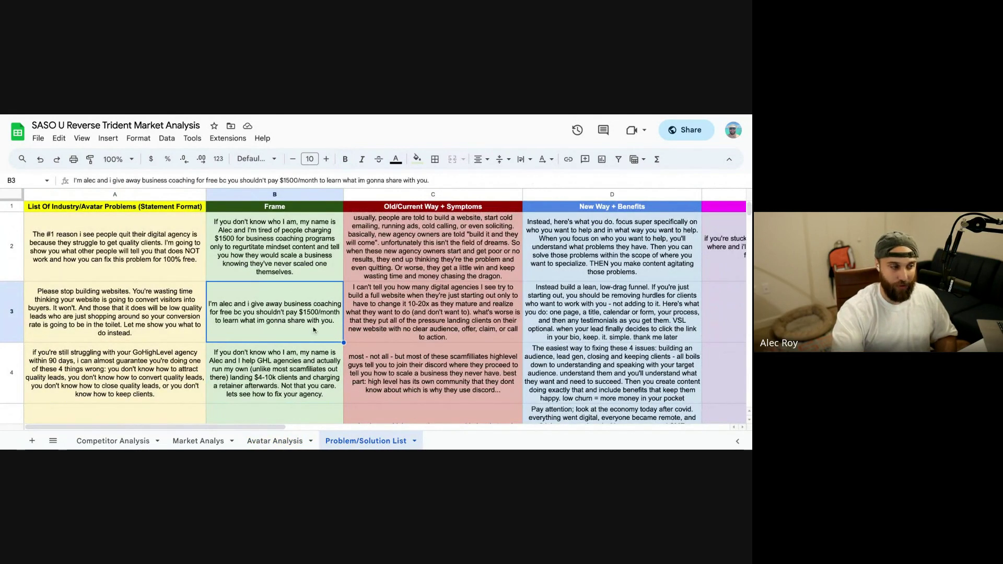
{"action": "scroll", "coordinate": [314, 330], "scroll_direction": "down", "scroll_amount": 2}
{"action": "scroll", "coordinate": [376, 313], "scroll_direction": "down", "scroll_amount": 6}
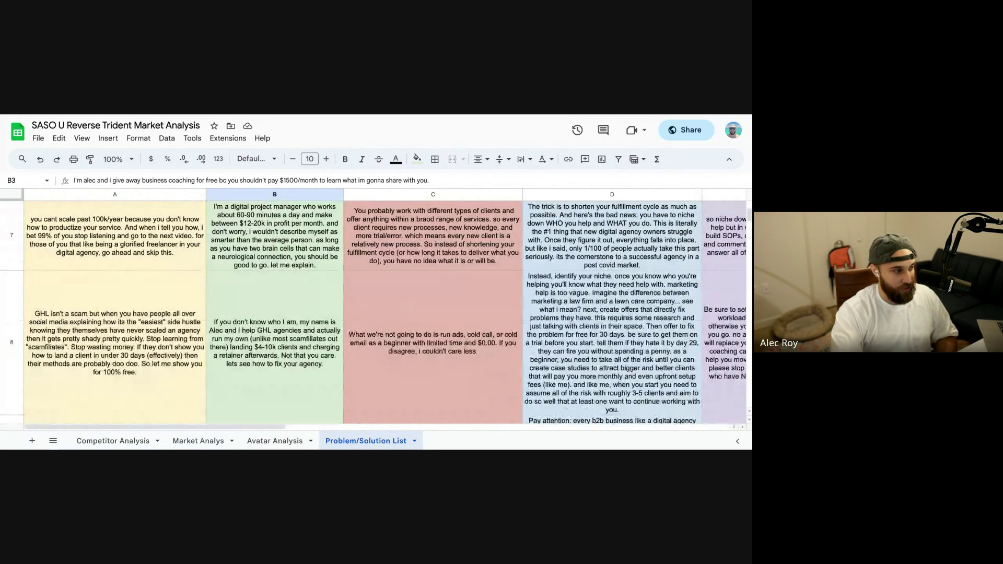
{"action": "left_click", "coordinate": [295, 340]}
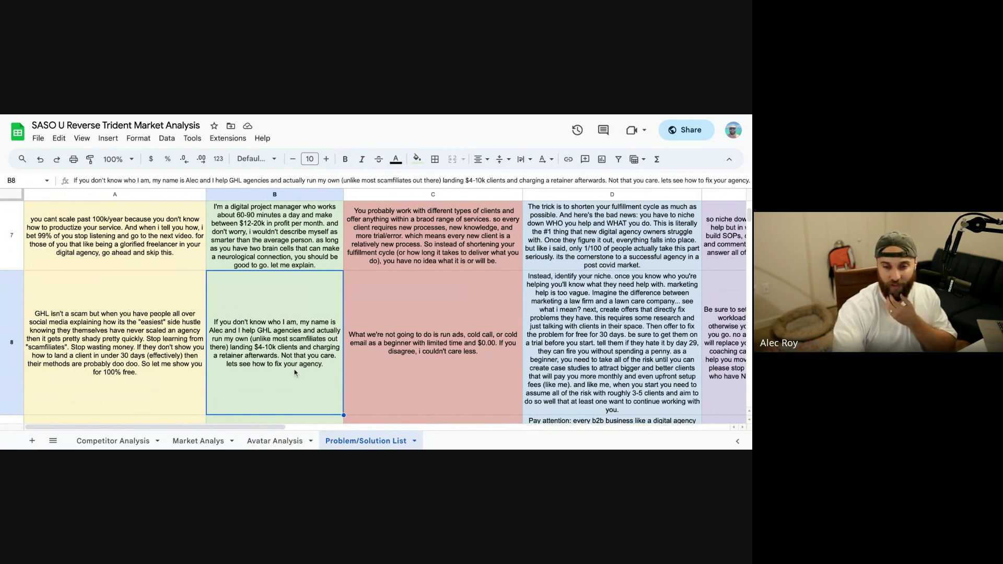
Step: Review the Old/Current Way + Symptoms entries in the first rows of the Problem/Solution List
{"action": "scroll", "coordinate": [295, 372], "scroll_direction": "up", "scroll_amount": 5}
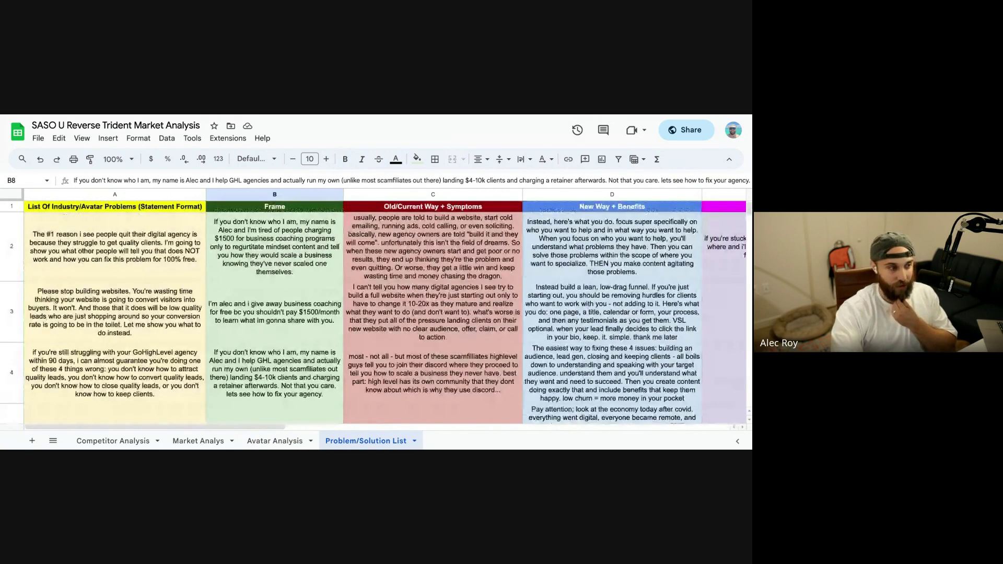
{"action": "left_click", "coordinate": [460, 261]}
{"action": "left_click", "coordinate": [449, 321]}
{"action": "scroll", "coordinate": [449, 323], "scroll_direction": "down", "scroll_amount": 2}
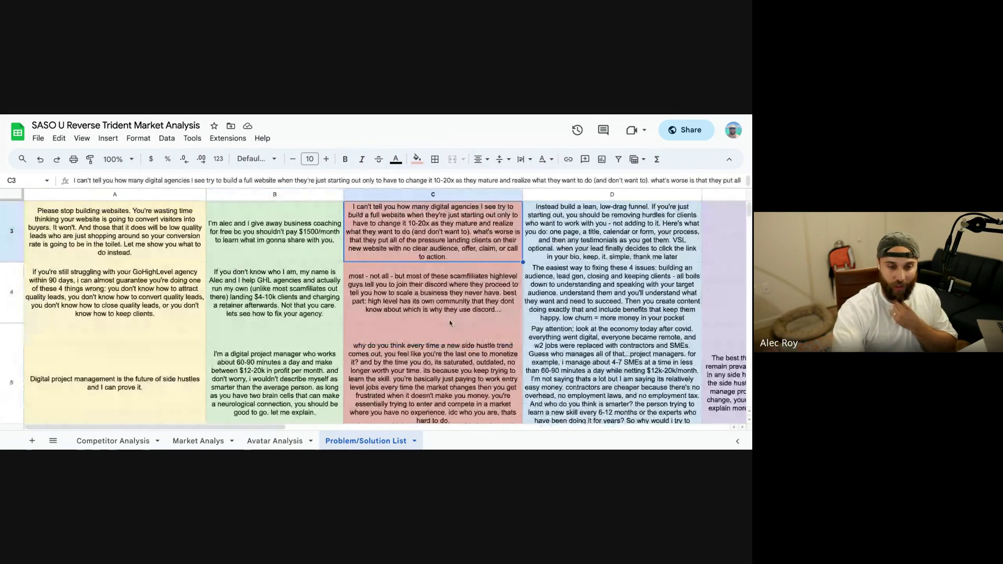
{"action": "left_click", "coordinate": [449, 323]}
{"action": "scroll", "coordinate": [452, 316], "scroll_direction": "up", "scroll_amount": 2}
{"action": "left_click", "coordinate": [462, 276]}
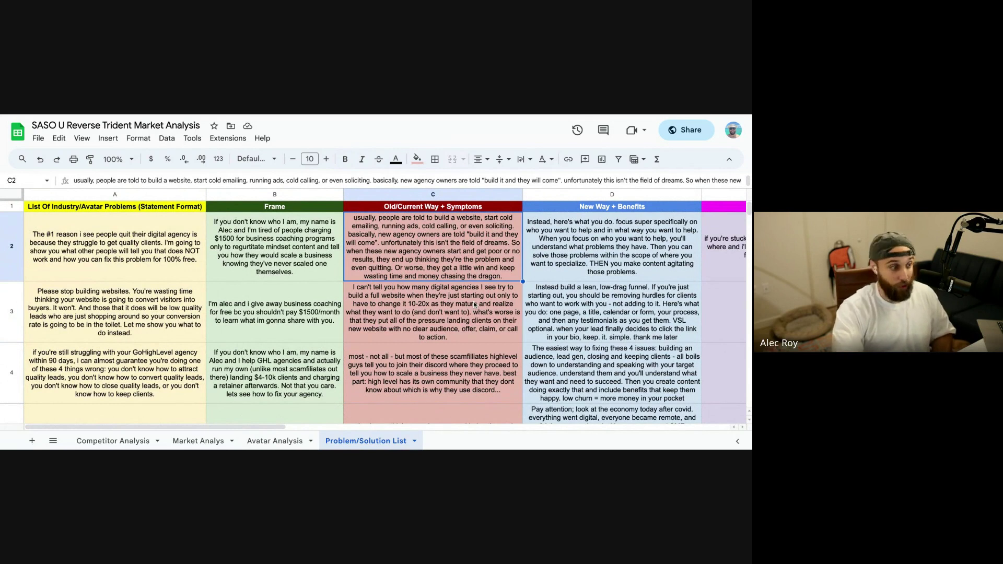
Step: Review row 2's New Way + Benefits entry and the C2A cells in rows 2 and 3, and return to the copywriting formulas article
{"action": "left_click", "coordinate": [610, 250]}
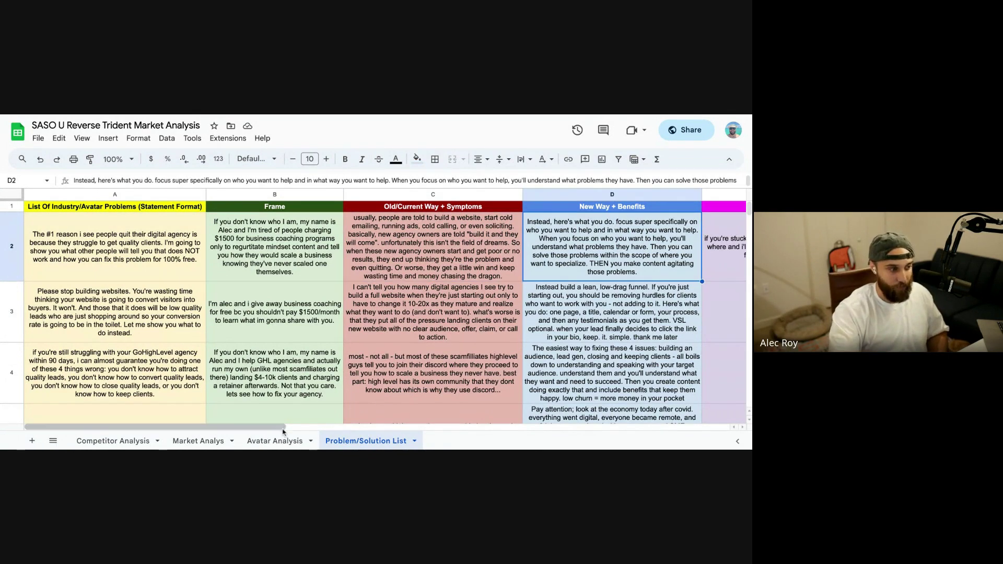
{"action": "left_click_drag", "start_coordinate": [282, 432], "coordinate": [380, 431]}
{"action": "left_click", "coordinate": [571, 261]}
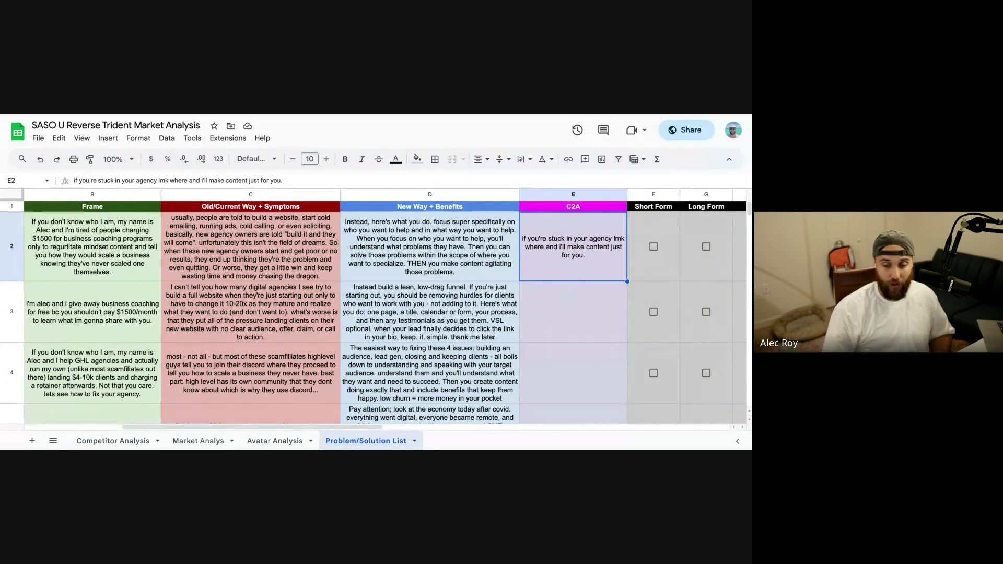
{"action": "left_click", "coordinate": [573, 312]}
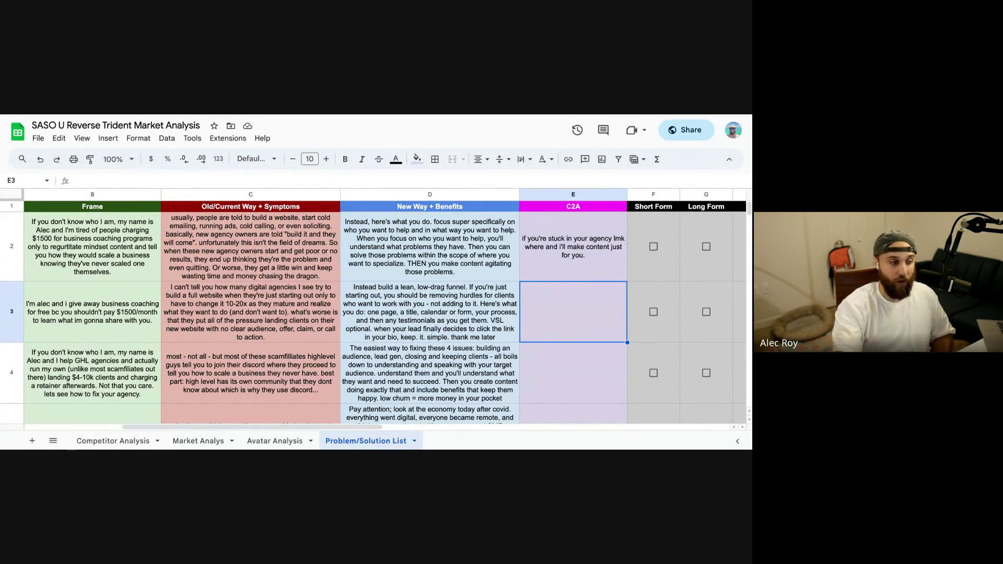
{"action": "left_click", "coordinate": [562, 244]}
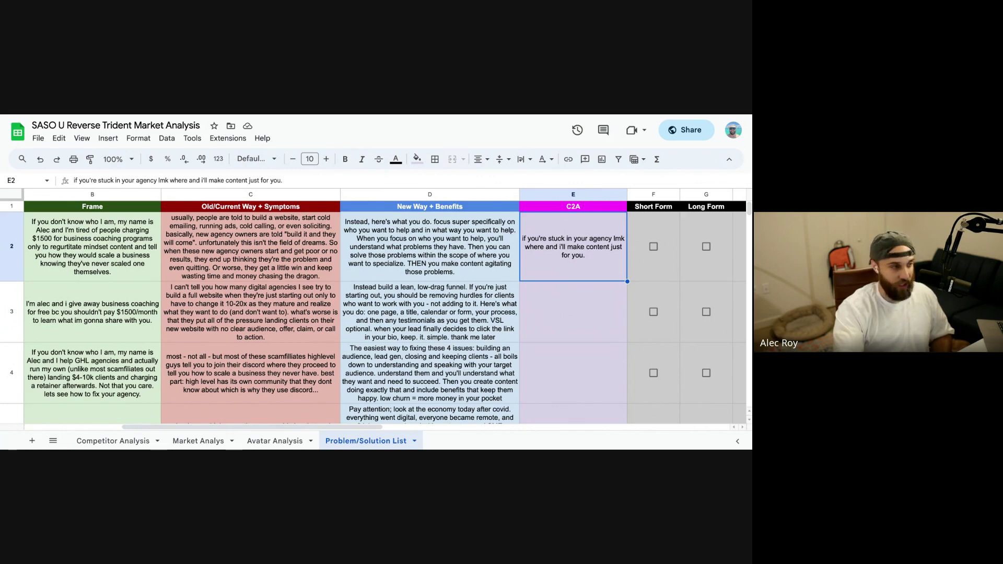
{"action": "key", "text": "ctrl+Tab"}
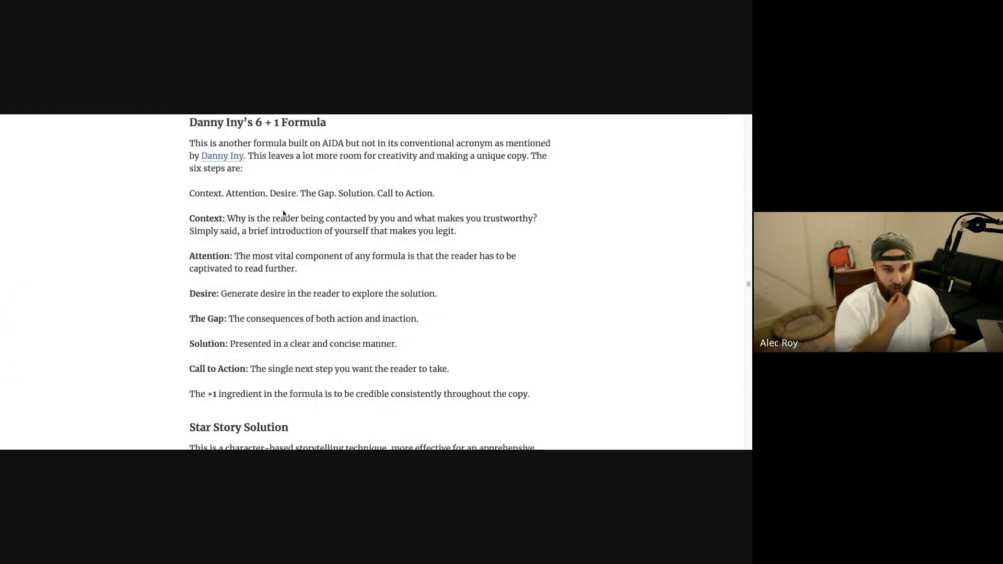
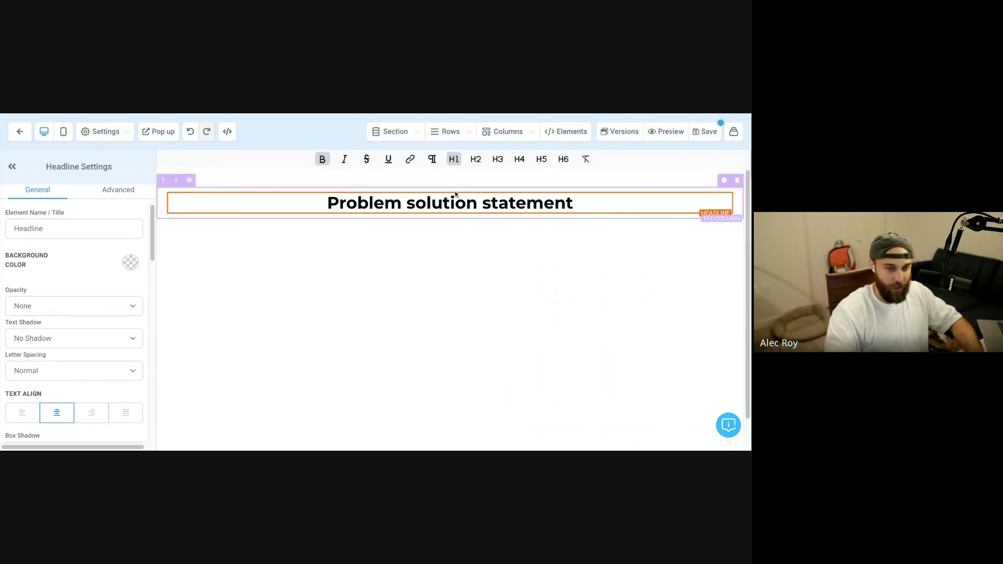
Step: Add a full-width section containing a one-column row below the "Problem solution statement" headline
{"action": "left_click", "coordinate": [450, 238]}
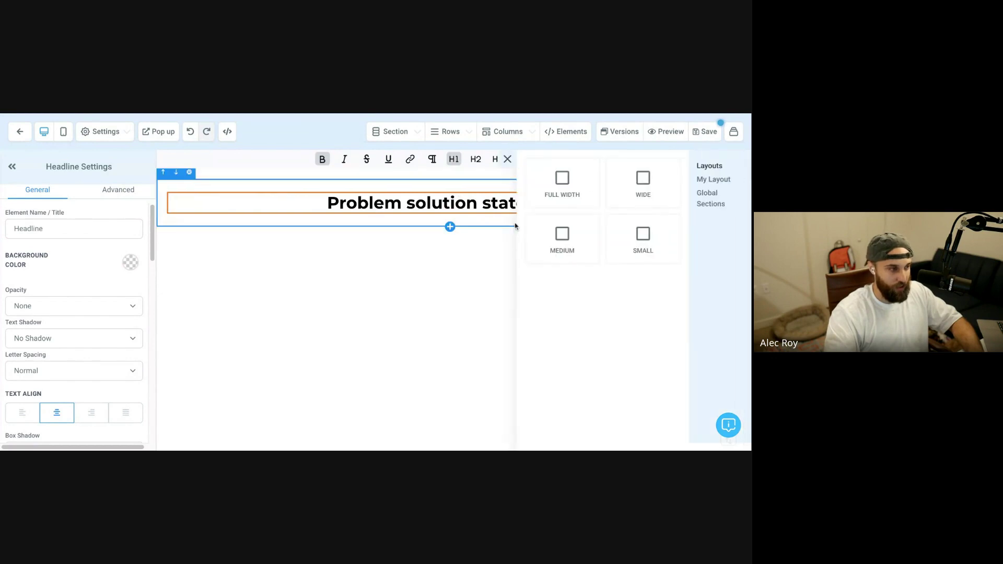
{"action": "left_click", "coordinate": [457, 253]}
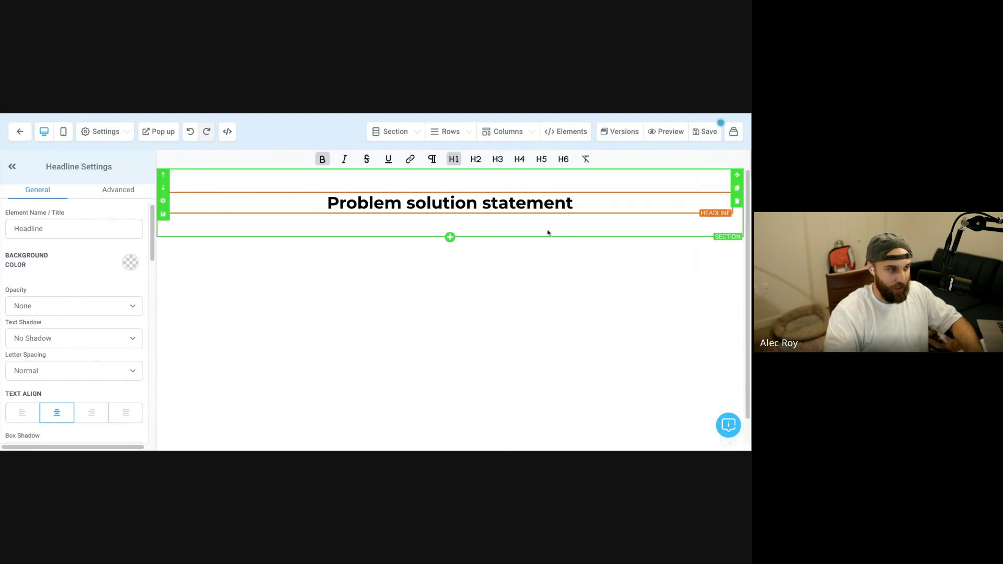
{"action": "left_click", "coordinate": [449, 238]}
{"action": "left_click", "coordinate": [566, 180]}
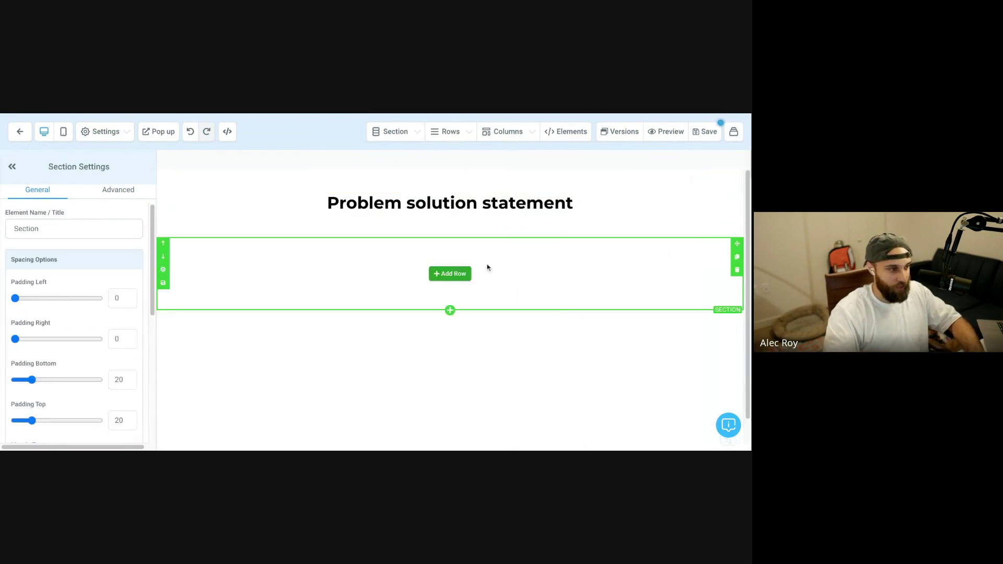
{"action": "left_click", "coordinate": [452, 273]}
{"action": "left_click", "coordinate": [631, 214]}
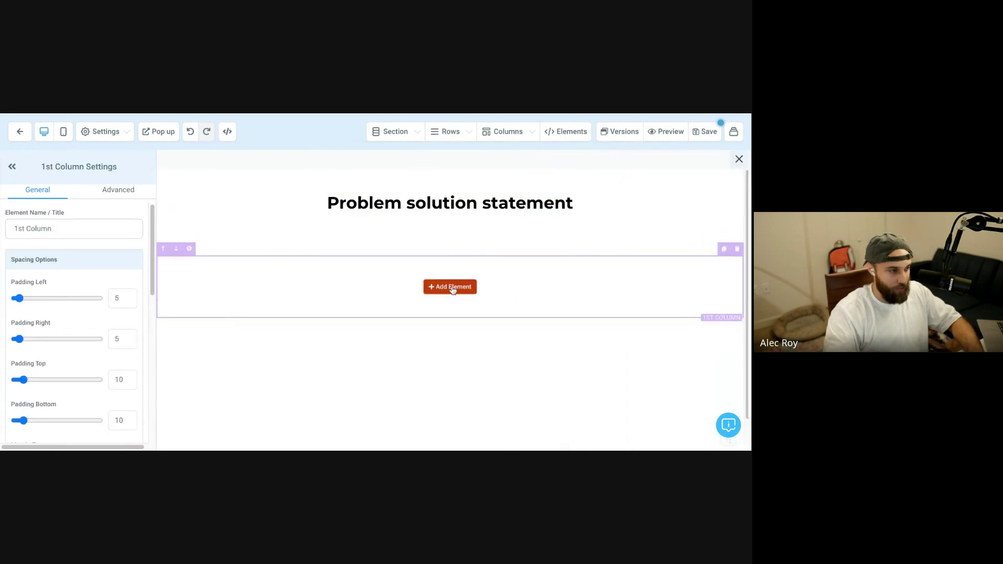
Step: Find the video element and place it in the new one-column row
{"action": "left_click", "coordinate": [579, 175]}
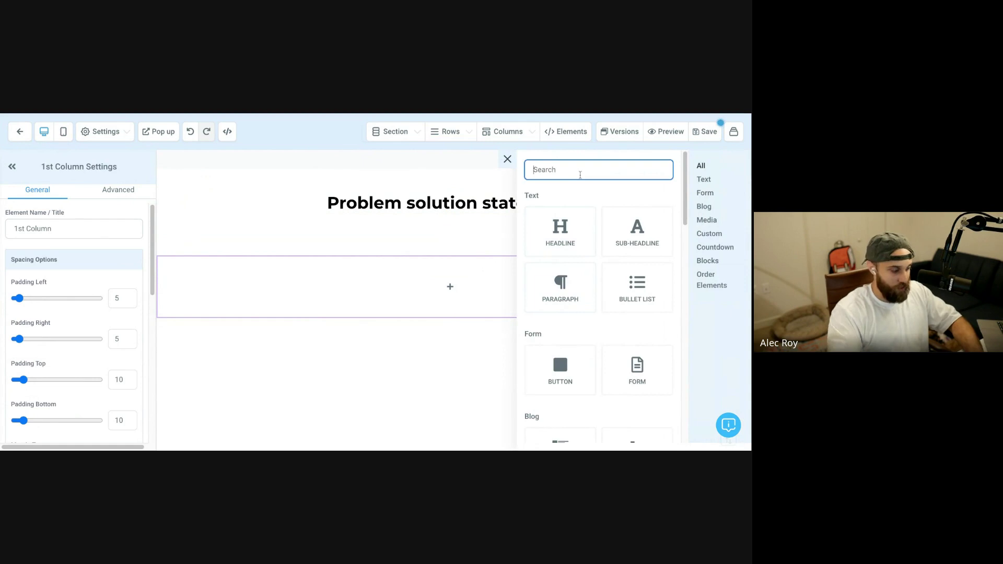
{"action": "type", "text": "video"}
{"action": "left_click", "coordinate": [564, 313]}
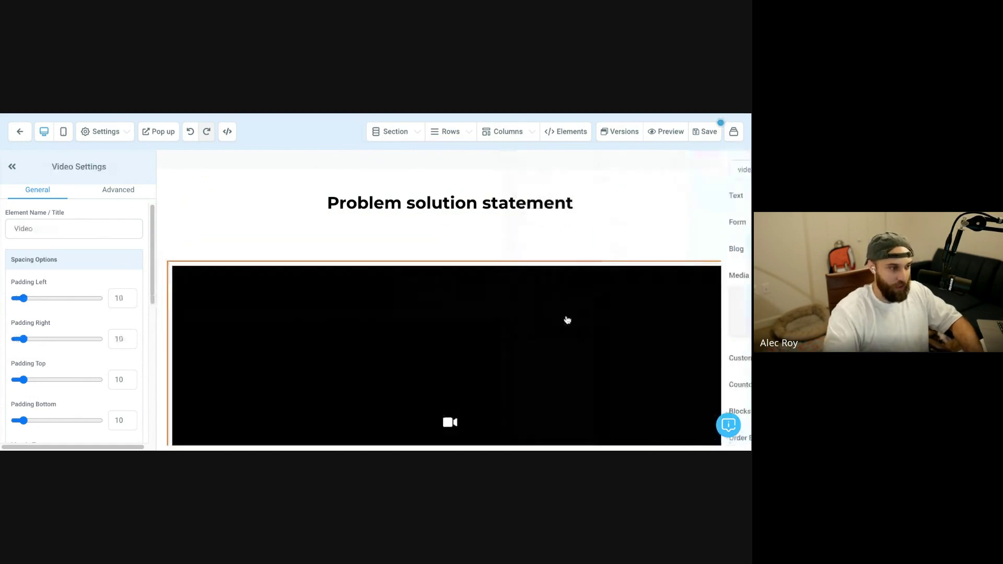
Step: Add a section below the video with a two-column row, and duplicate that row
{"action": "scroll", "coordinate": [513, 315], "scroll_direction": "down", "scroll_amount": 2}
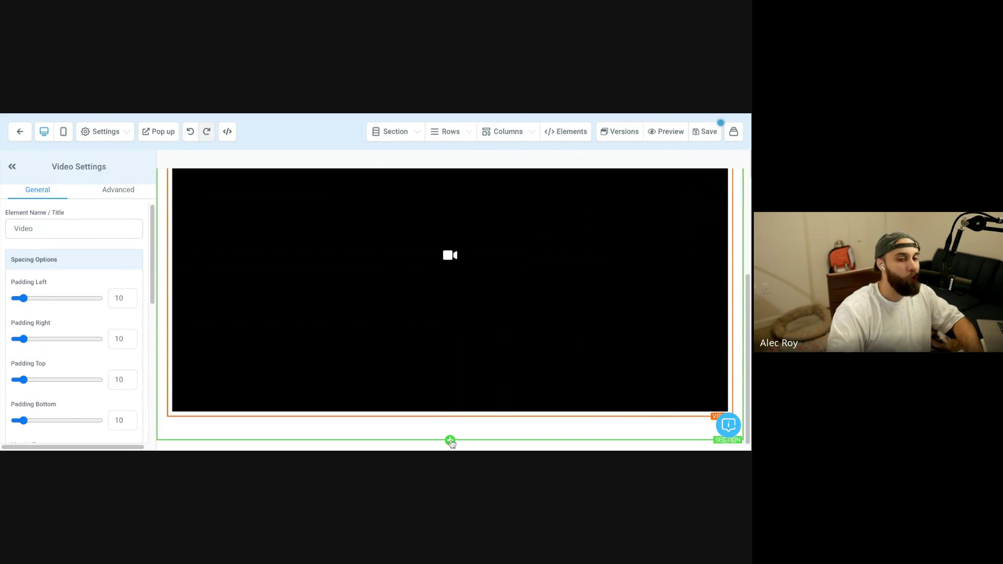
{"action": "left_click", "coordinate": [450, 439]}
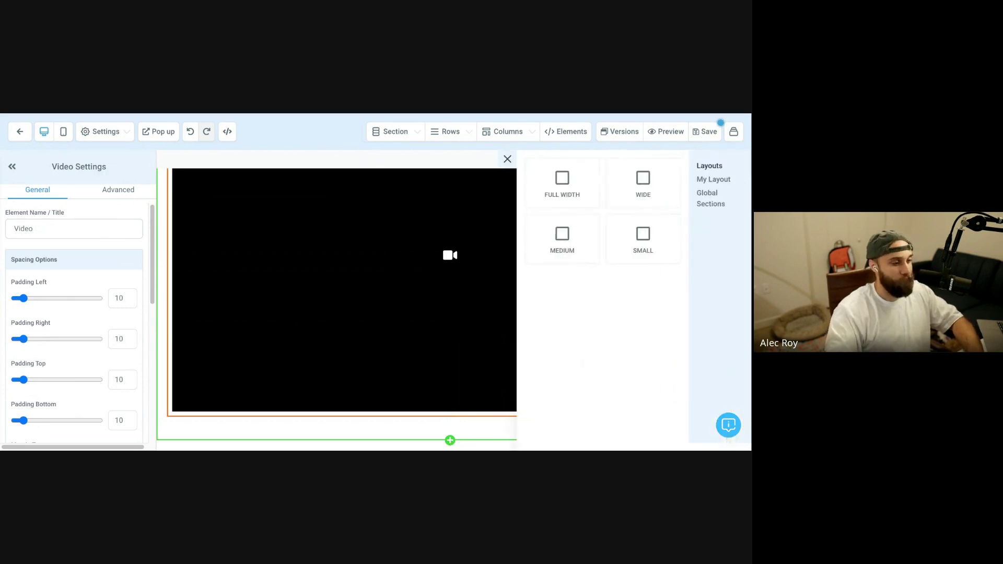
{"action": "left_click", "coordinate": [534, 263]}
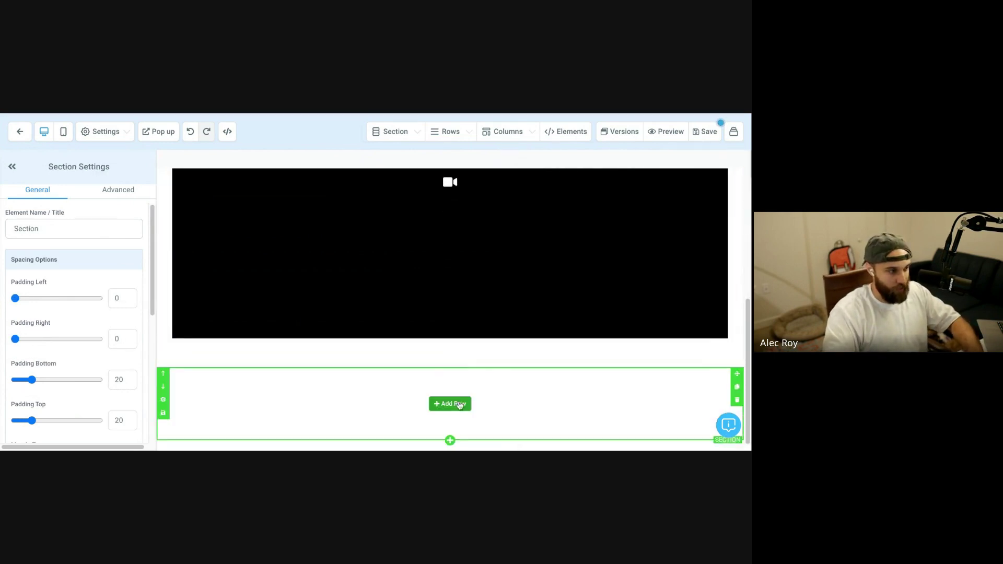
{"action": "left_click", "coordinate": [454, 404]}
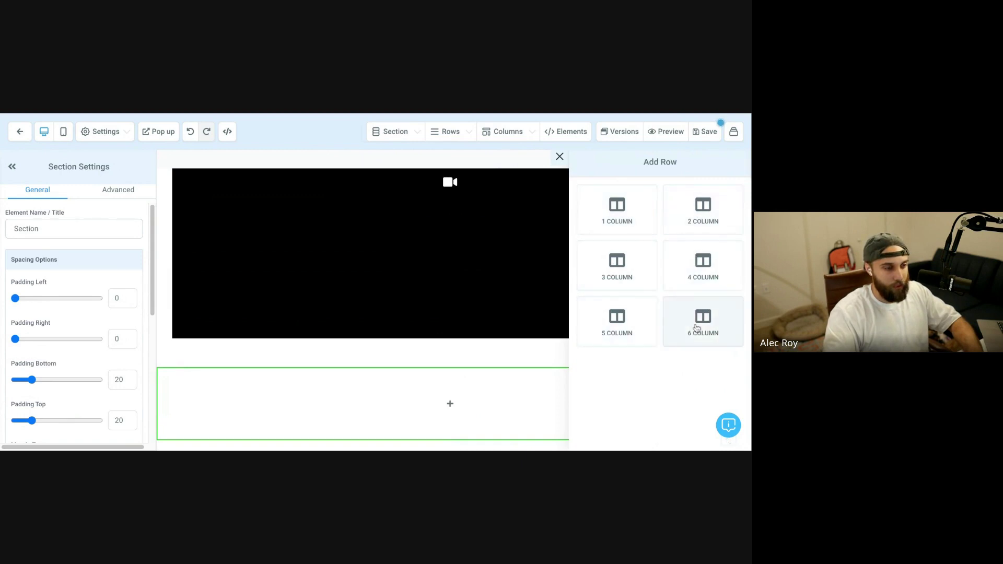
{"action": "left_click", "coordinate": [701, 224]}
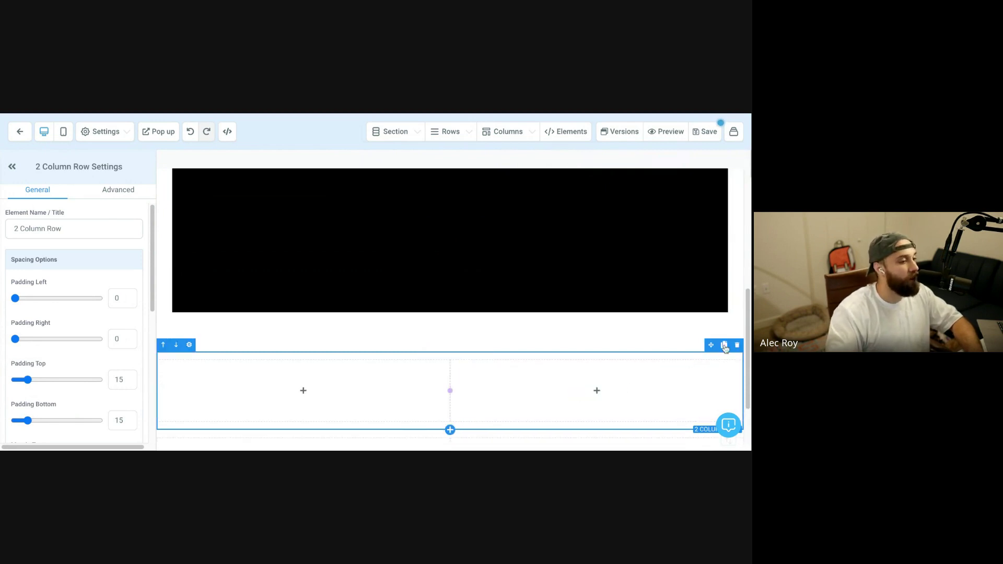
{"action": "left_click", "coordinate": [724, 345]}
Step: Insert a full-width section with a two-column row between the video and the existing two-column rows
{"action": "mouse_move", "coordinate": [297, 316]}
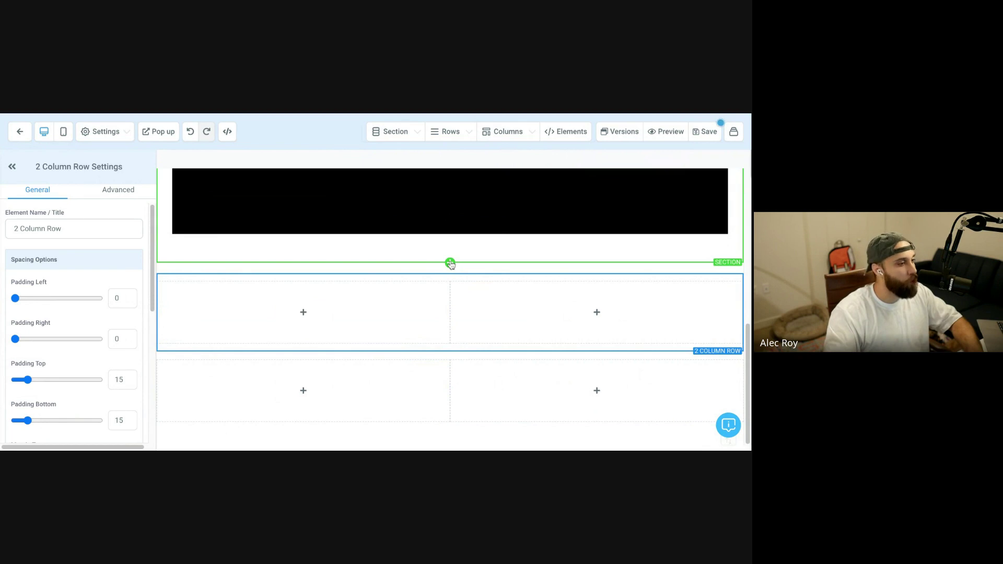
{"action": "left_click", "coordinate": [450, 263]}
{"action": "left_click", "coordinate": [582, 196]}
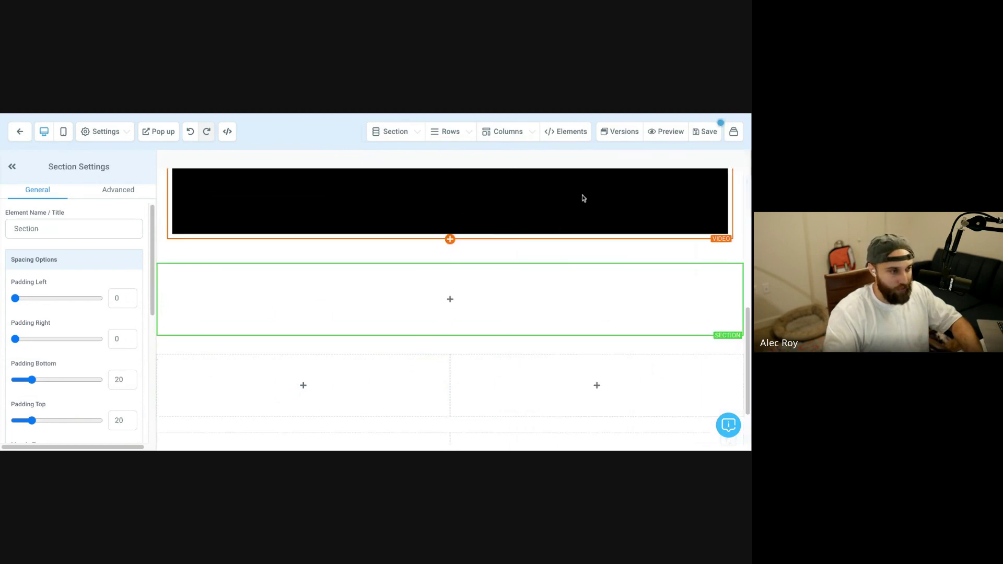
{"action": "left_click", "coordinate": [462, 298]}
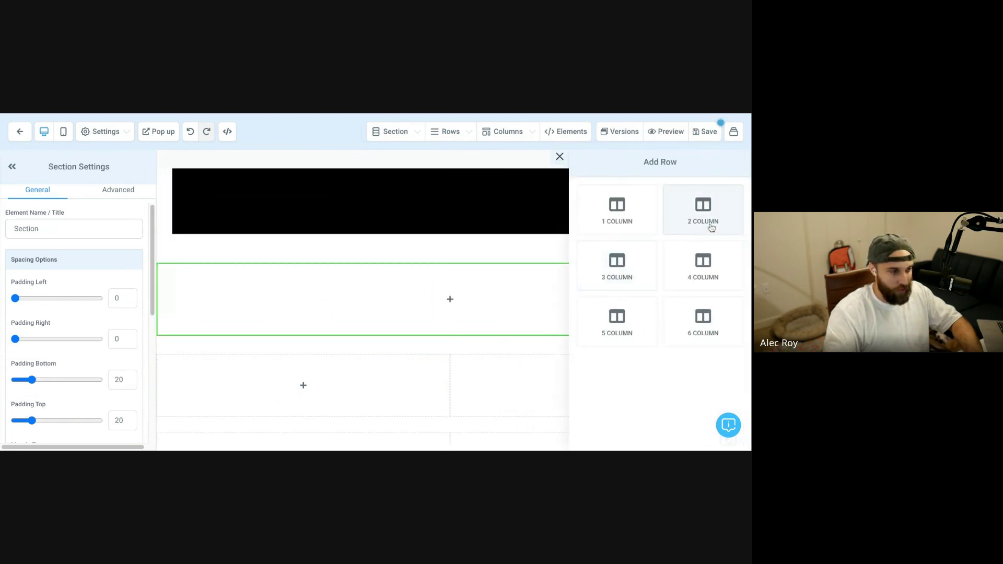
{"action": "left_click", "coordinate": [711, 224]}
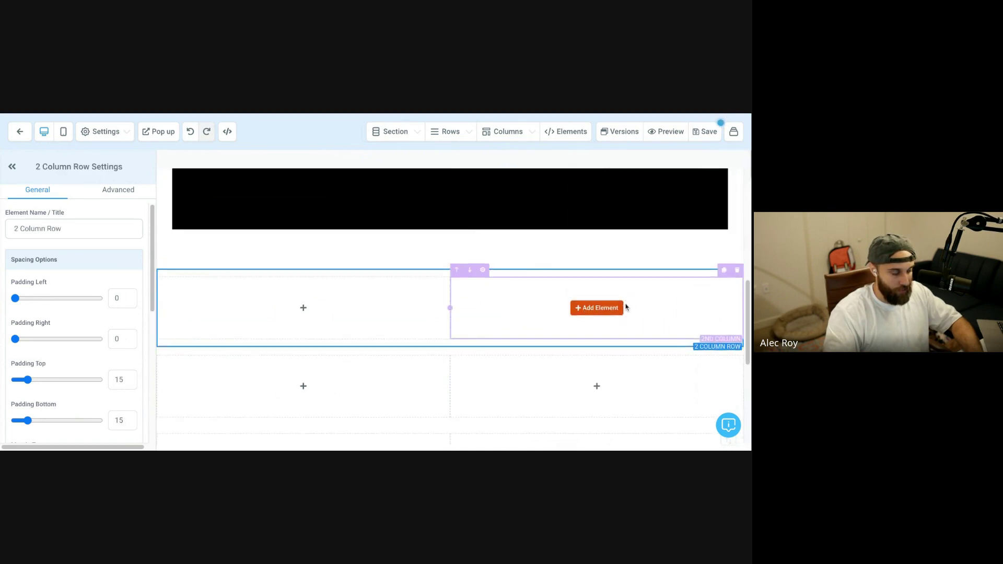
Step: Duplicate the two-column row in the section directly below the video and review the page layout
{"action": "scroll", "coordinate": [625, 307], "scroll_direction": "down", "scroll_amount": 2}
{"action": "scroll", "coordinate": [705, 215], "scroll_direction": "up", "scroll_amount": 1}
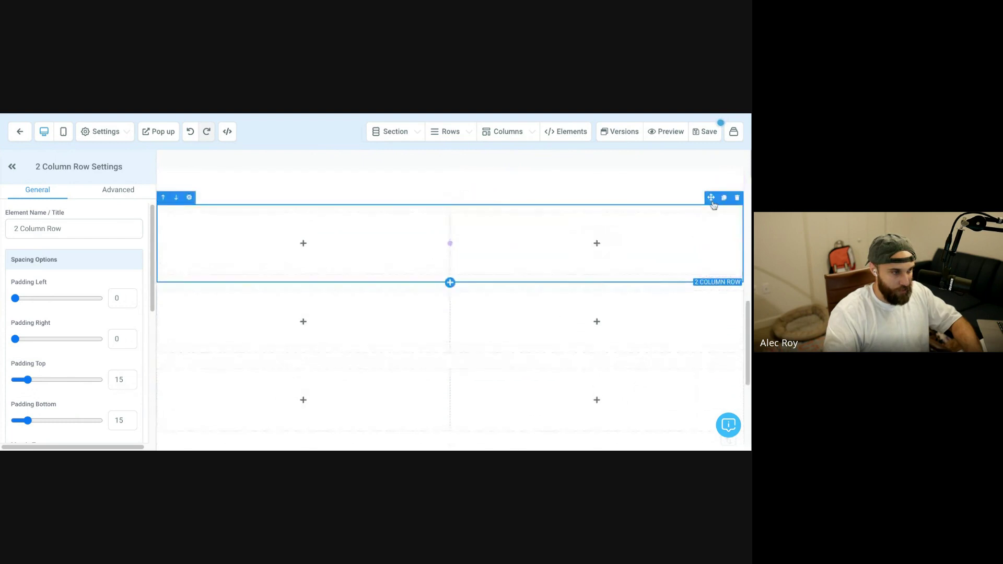
{"action": "left_click", "coordinate": [723, 199]}
{"action": "scroll", "coordinate": [600, 253], "scroll_direction": "down", "scroll_amount": 1}
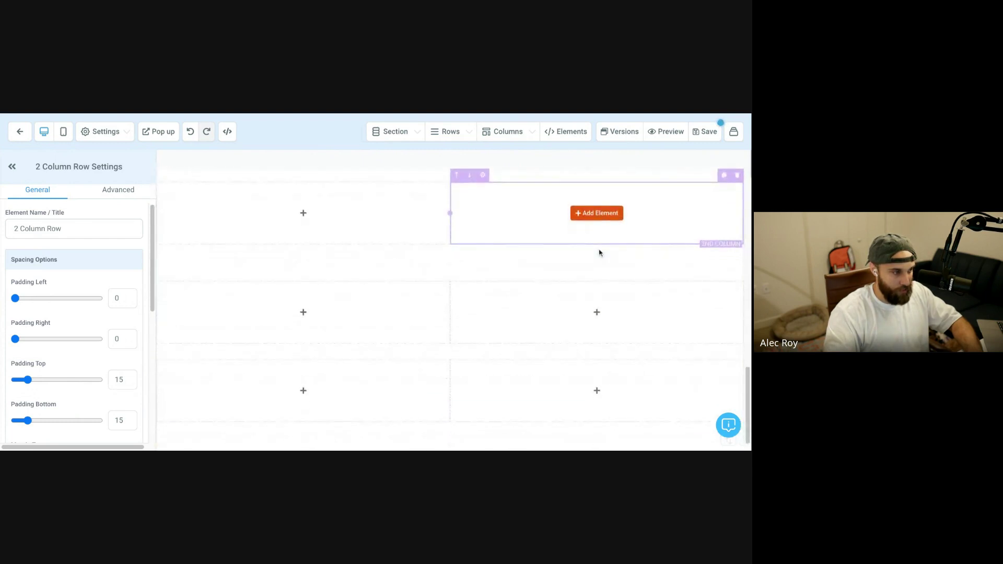
{"action": "scroll", "coordinate": [541, 293], "scroll_direction": "up", "scroll_amount": 3}
{"action": "scroll", "coordinate": [541, 292], "scroll_direction": "down", "scroll_amount": 3}
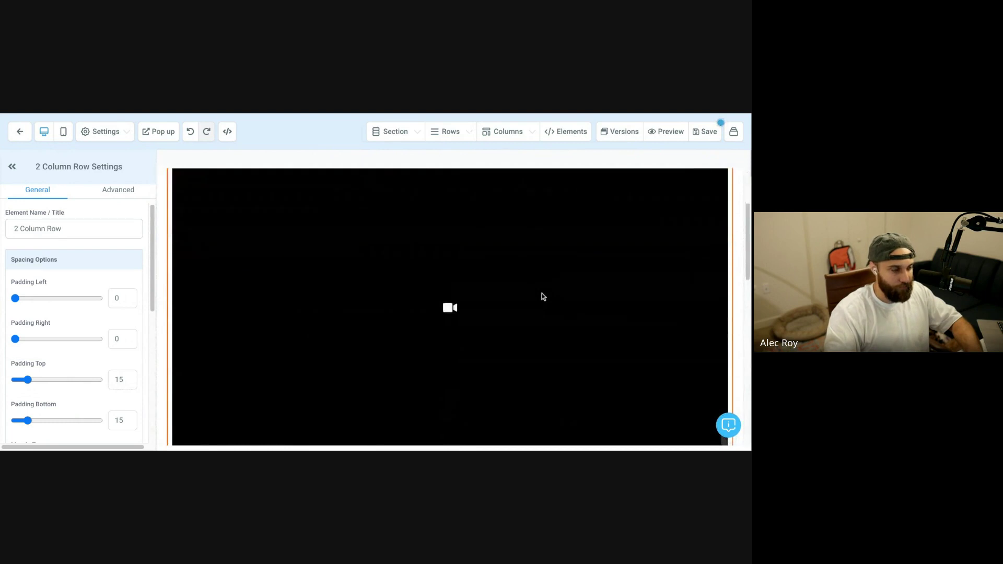
{"action": "scroll", "coordinate": [541, 293], "scroll_direction": "up", "scroll_amount": 3}
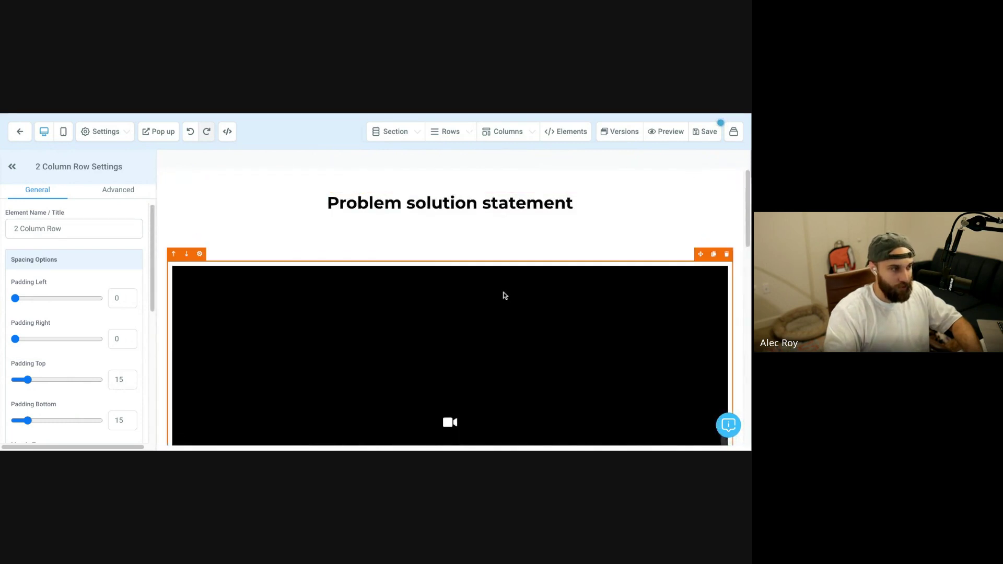
{"action": "scroll", "coordinate": [499, 295], "scroll_direction": "down", "scroll_amount": 3}
Step: Add an image element to the first column of the top two-column row below the video
{"action": "mouse_move", "coordinate": [371, 196]}
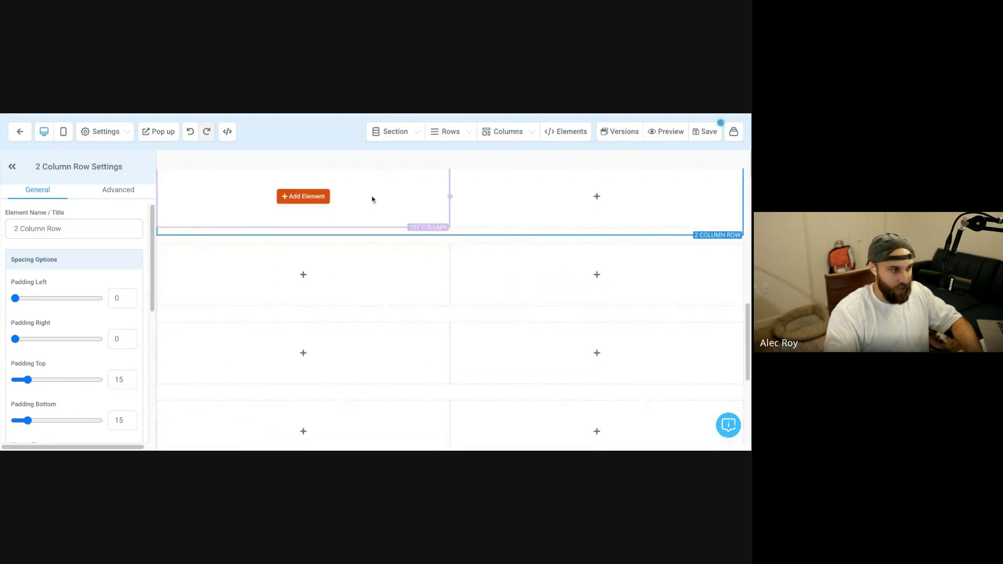
{"action": "left_click", "coordinate": [306, 200]}
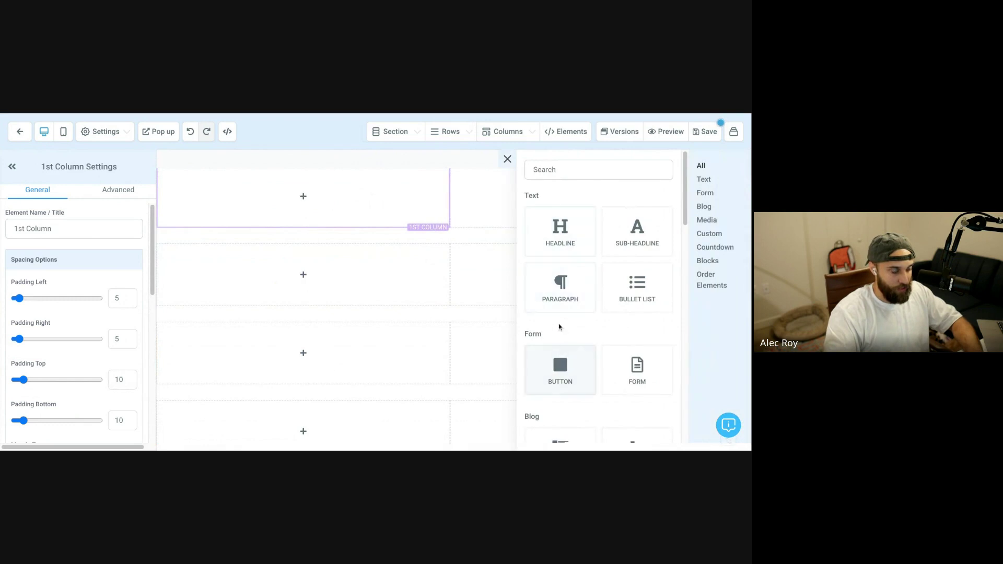
{"action": "scroll", "coordinate": [558, 327], "scroll_direction": "down", "scroll_amount": 2}
{"action": "scroll", "coordinate": [559, 327], "scroll_direction": "down", "scroll_amount": 2}
{"action": "left_click", "coordinate": [635, 251]}
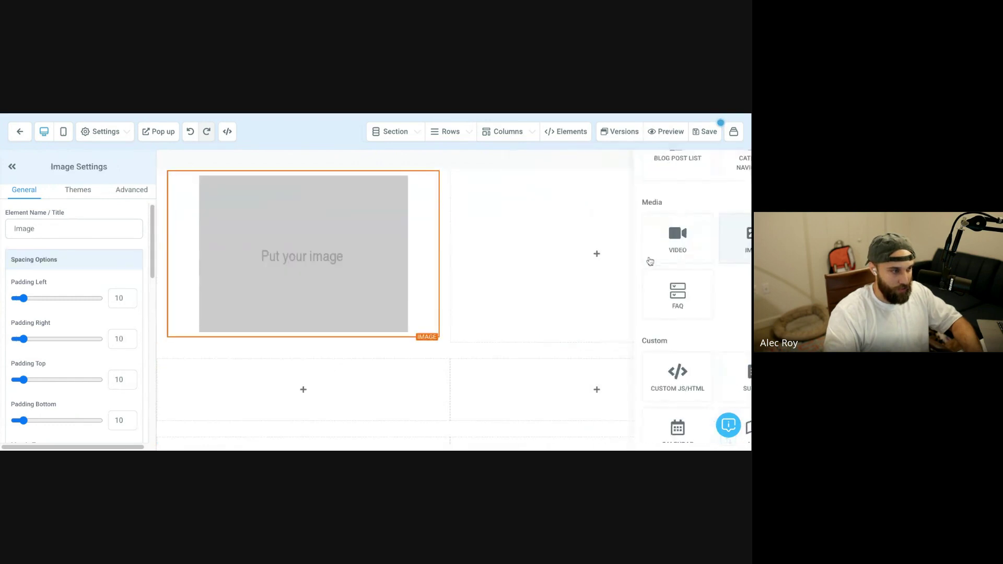
Step: Add a sub-headline and a paragraph to the second column beside the image placeholder
{"action": "left_click", "coordinate": [596, 349]}
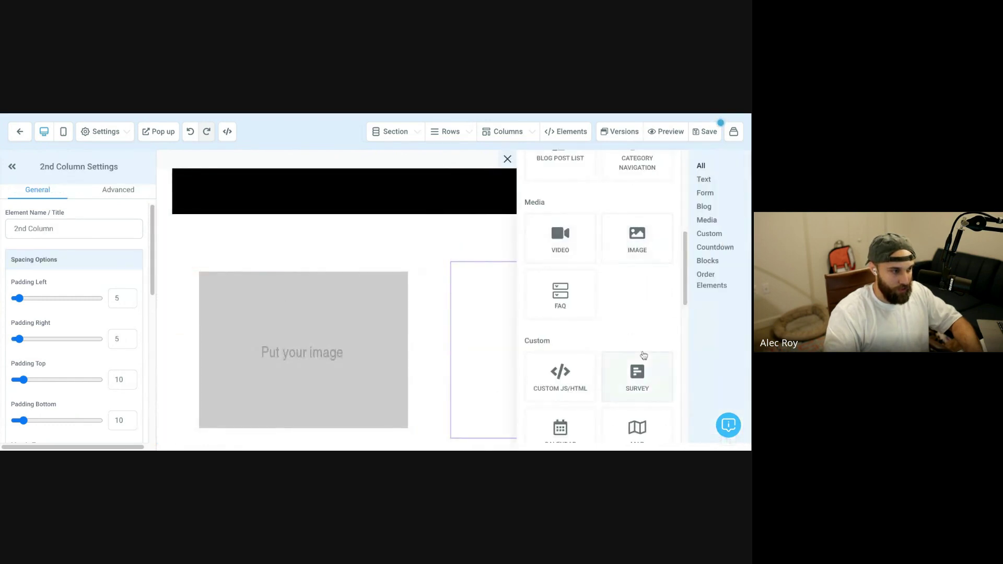
{"action": "scroll", "coordinate": [637, 344], "scroll_direction": "up", "scroll_amount": 4}
{"action": "left_click", "coordinate": [613, 245]}
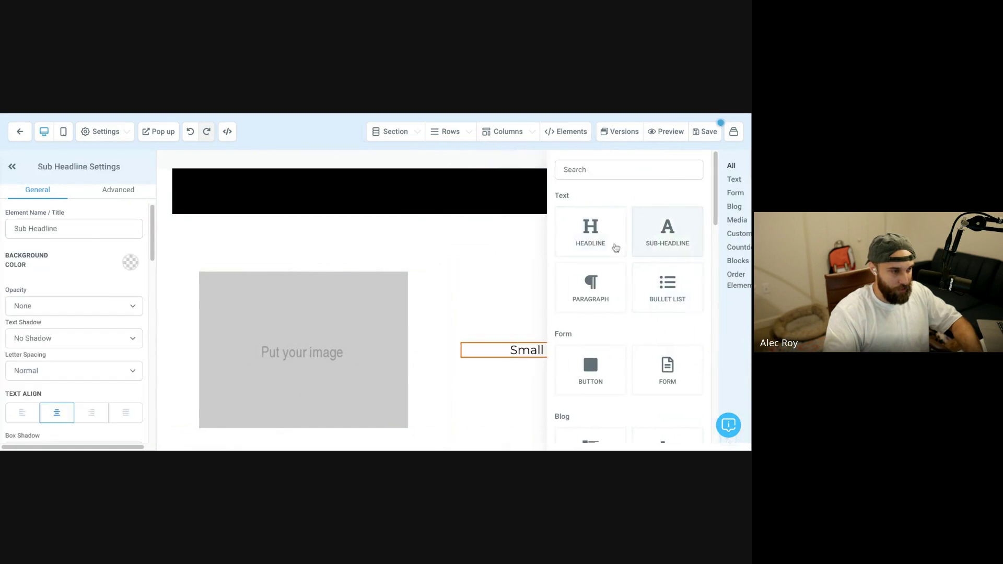
{"action": "left_click", "coordinate": [560, 286]}
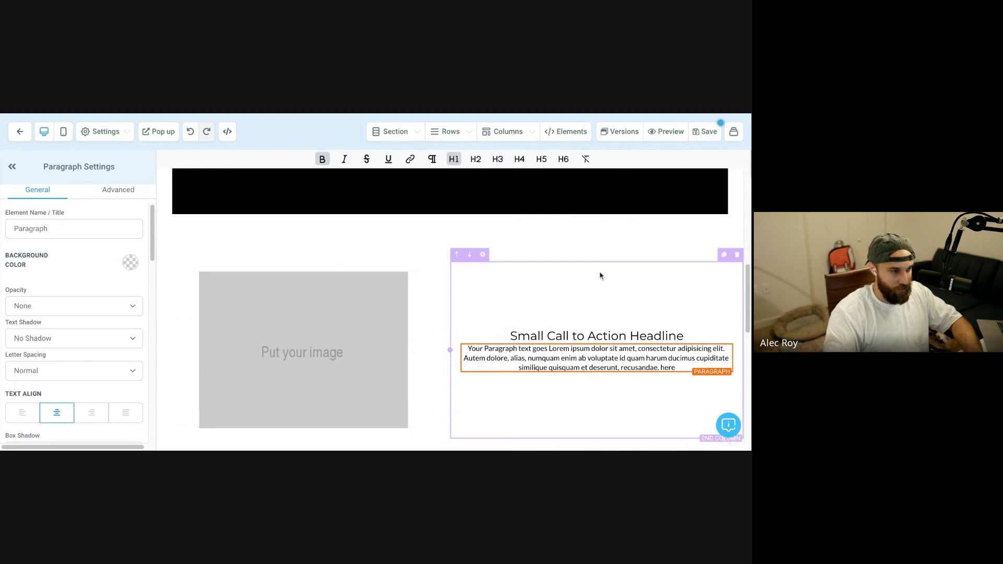
Step: Delete the empty duplicated two-column rows directly below the image and text row
{"action": "scroll", "coordinate": [599, 275], "scroll_direction": "down", "scroll_amount": 4}
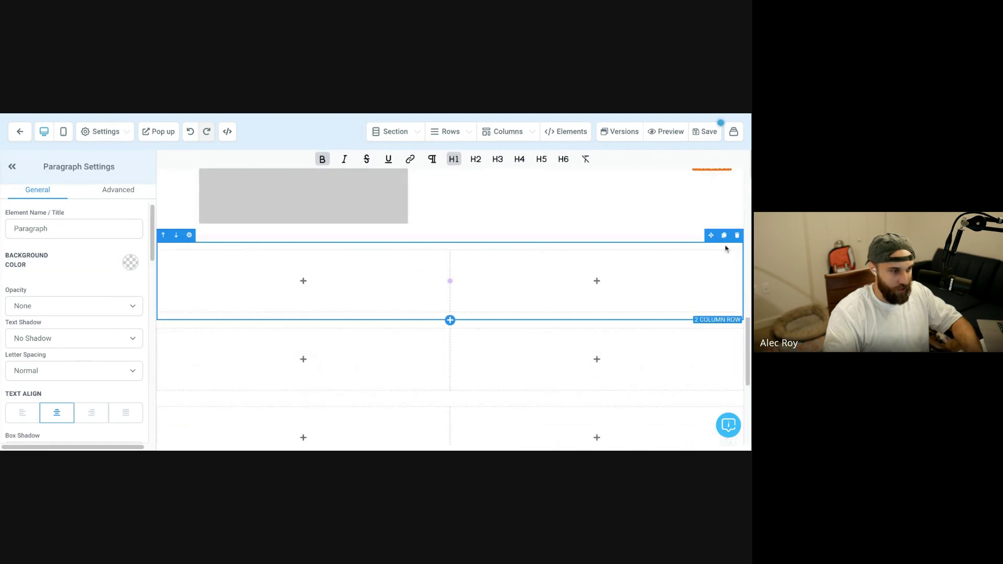
{"action": "left_click", "coordinate": [736, 237]}
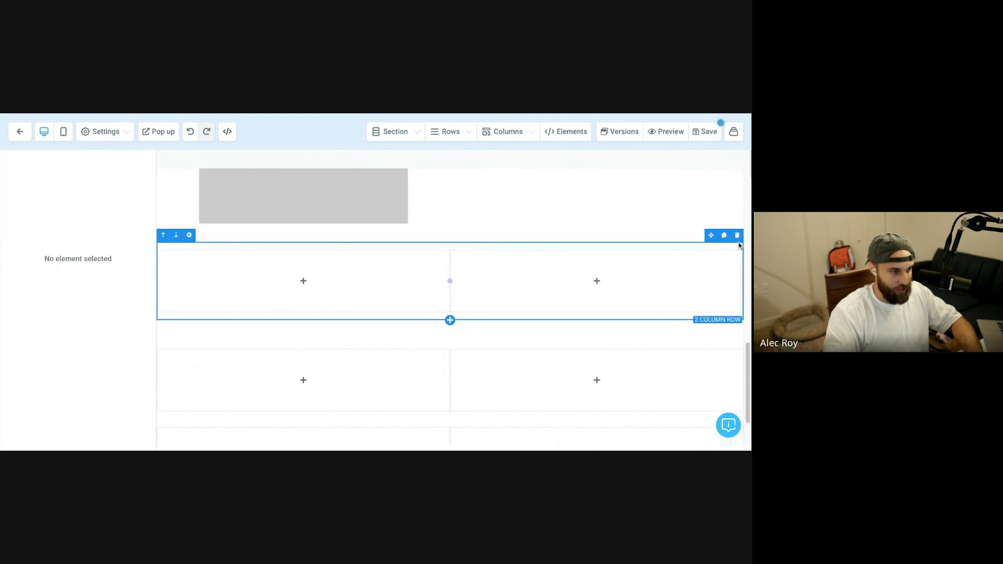
{"action": "left_click", "coordinate": [736, 237]}
Step: Set the image placeholder's width to 150 px
{"action": "scroll", "coordinate": [576, 230], "scroll_direction": "up", "scroll_amount": 2}
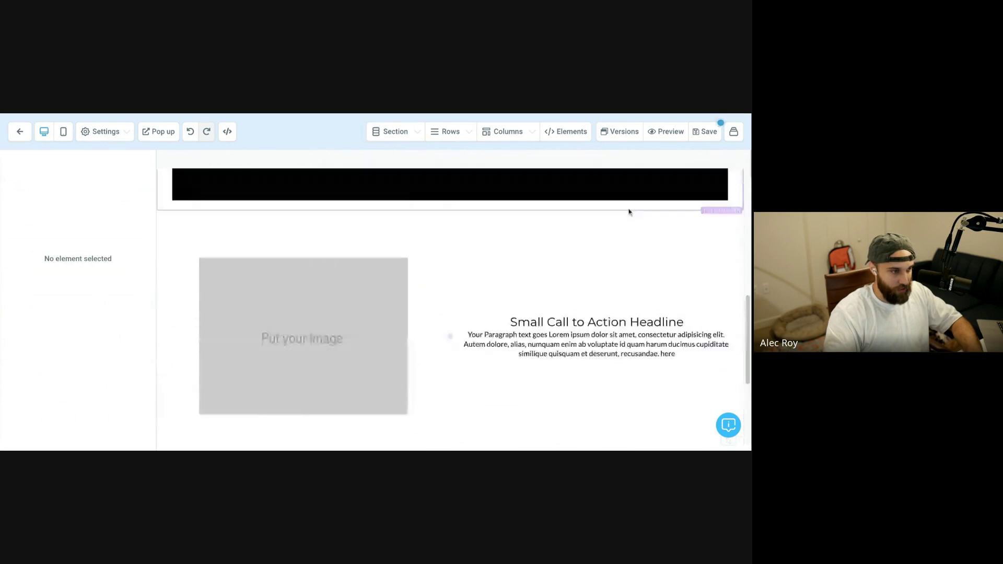
{"action": "left_click", "coordinate": [356, 299]}
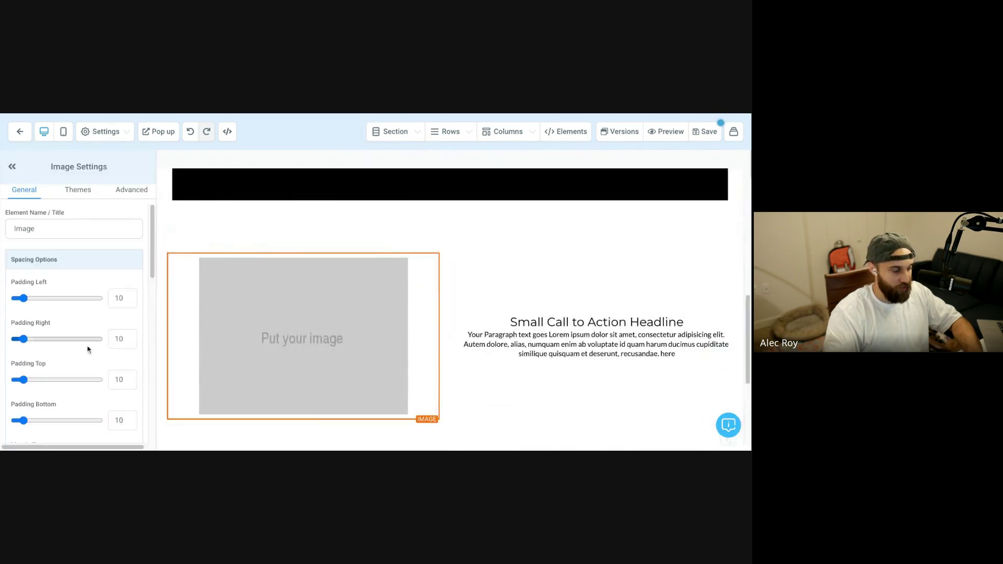
{"action": "scroll", "coordinate": [76, 347], "scroll_direction": "down", "scroll_amount": 6}
{"action": "scroll", "coordinate": [58, 359], "scroll_direction": "down", "scroll_amount": 3}
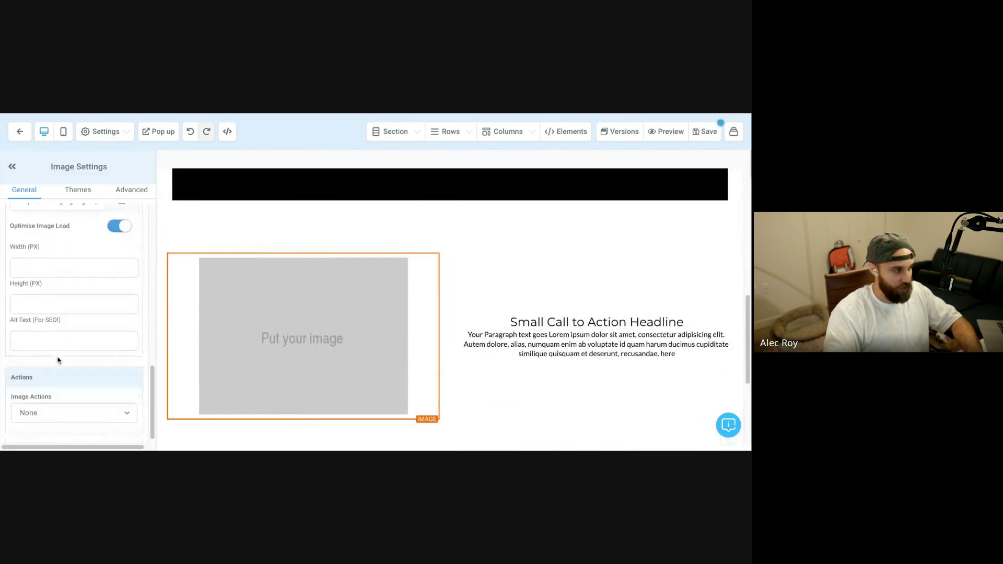
{"action": "left_click", "coordinate": [34, 273]}
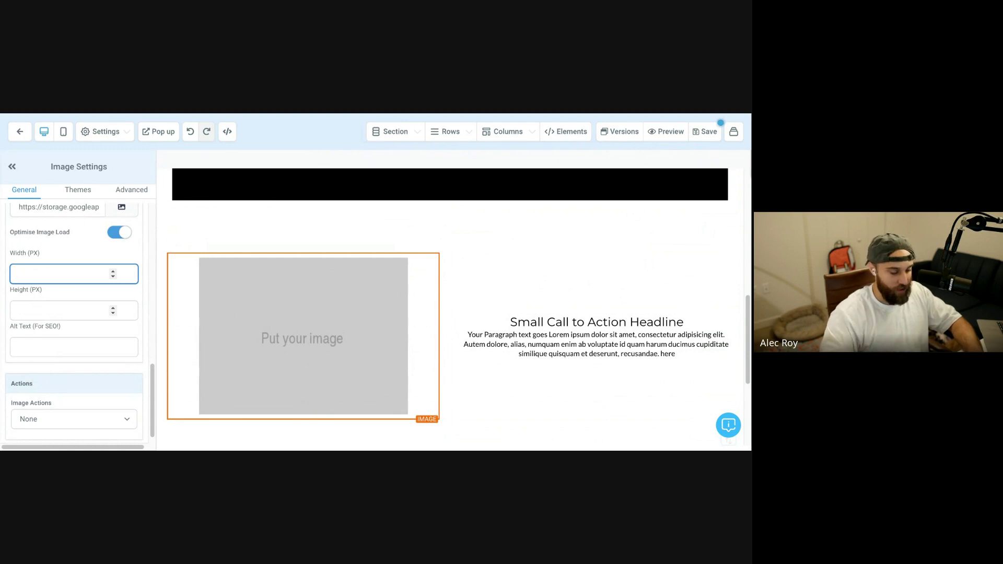
{"action": "type", "text": "150"}
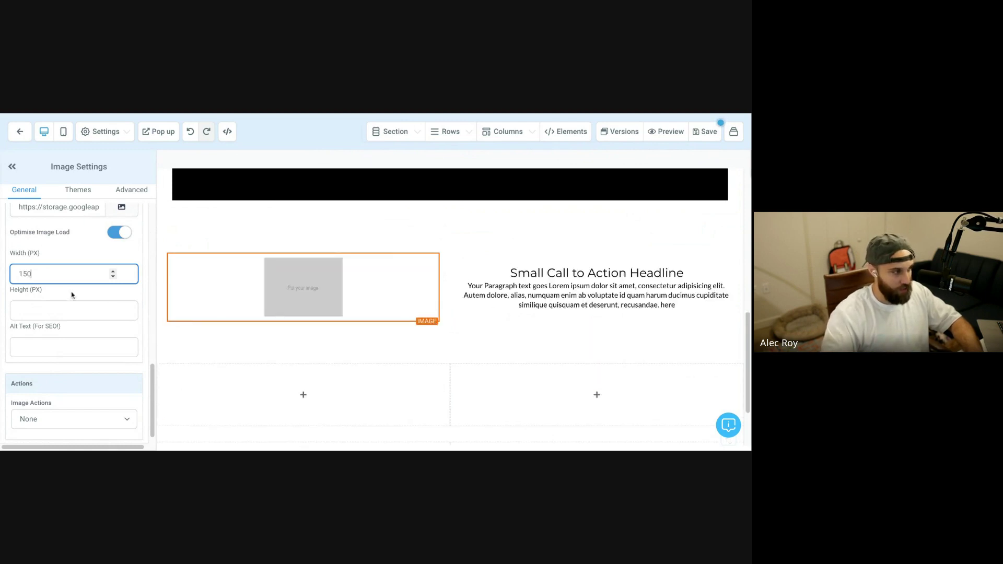
{"action": "left_click", "coordinate": [192, 242]}
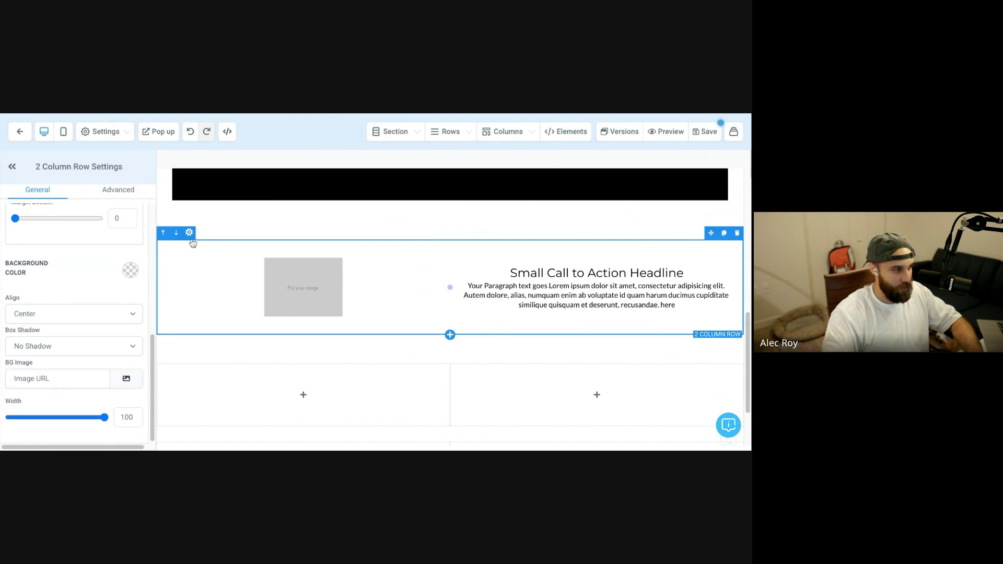
{"action": "left_click", "coordinate": [230, 285]}
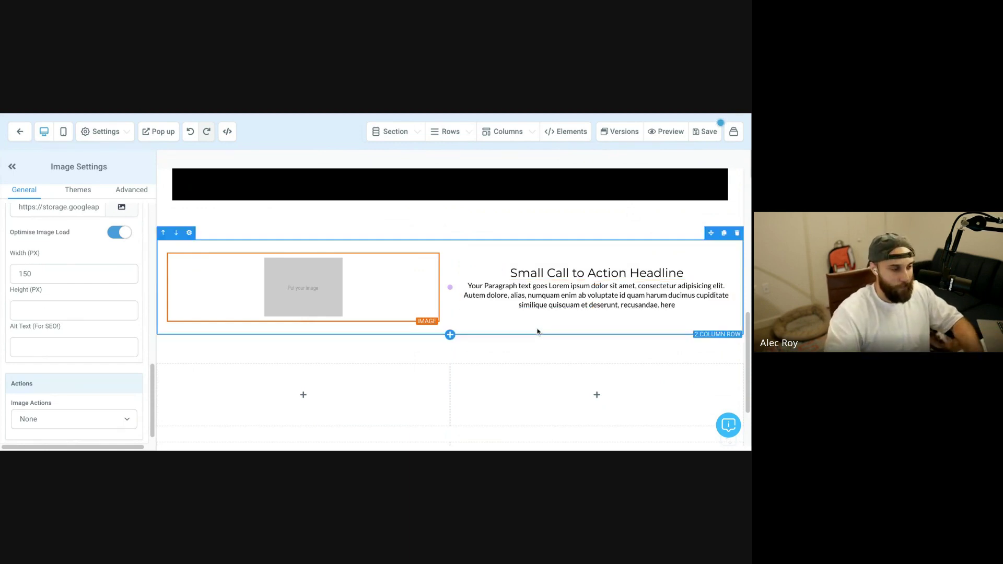
{"action": "scroll", "coordinate": [536, 331], "scroll_direction": "down", "scroll_amount": 2}
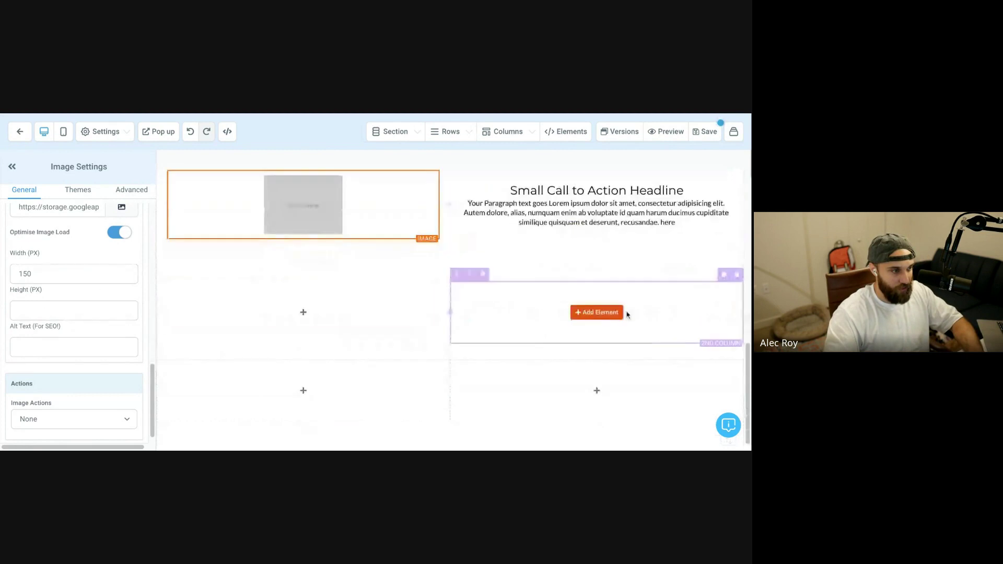
Step: Replace the sub-headline beside the image placeholder with "Step 1: stop doing bad/old/current way"
{"action": "scroll", "coordinate": [543, 241], "scroll_direction": "up", "scroll_amount": 1}
{"action": "triple_click", "coordinate": [544, 217]}
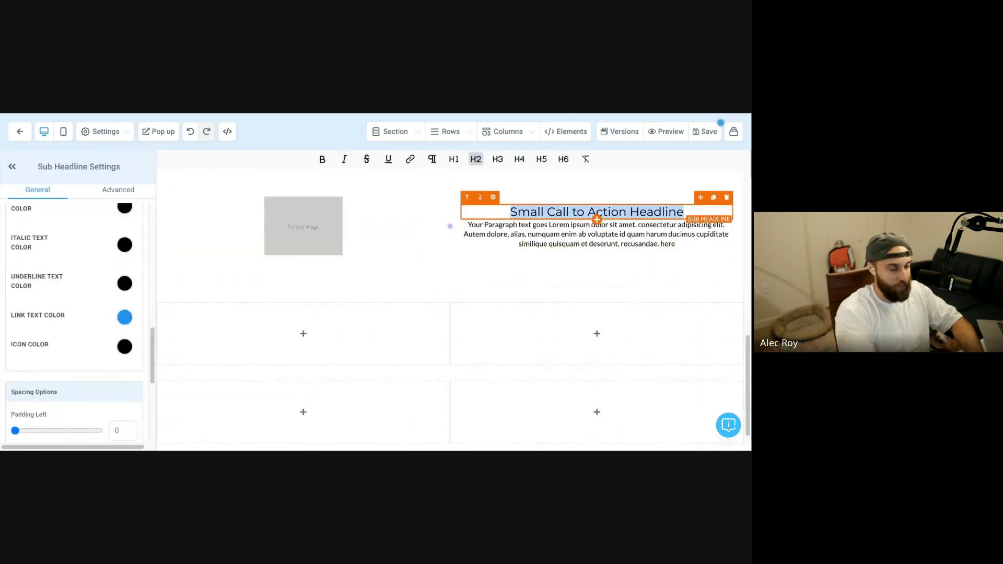
{"action": "type", "text": "Step 1:"}
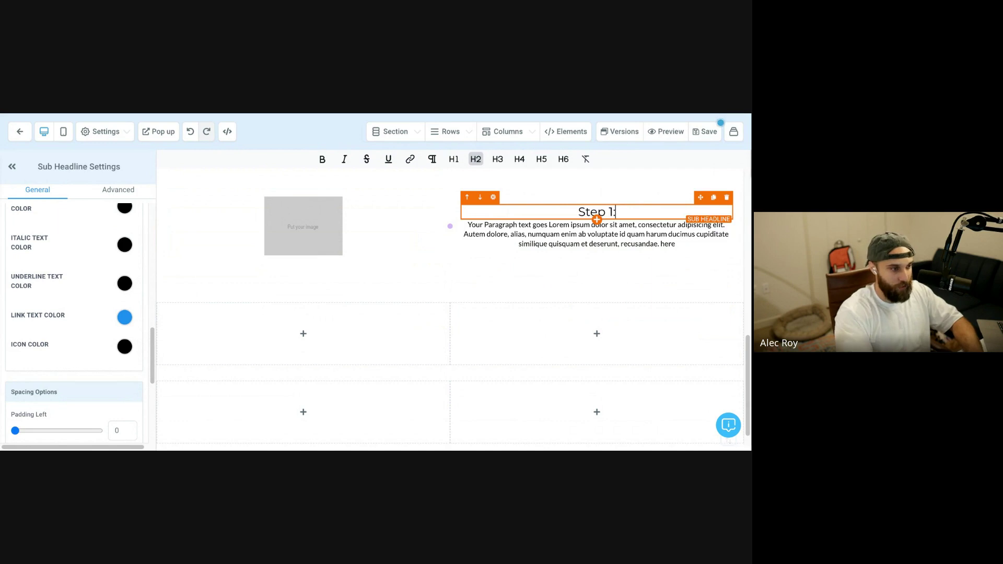
{"action": "type", "text": " don't do b"}
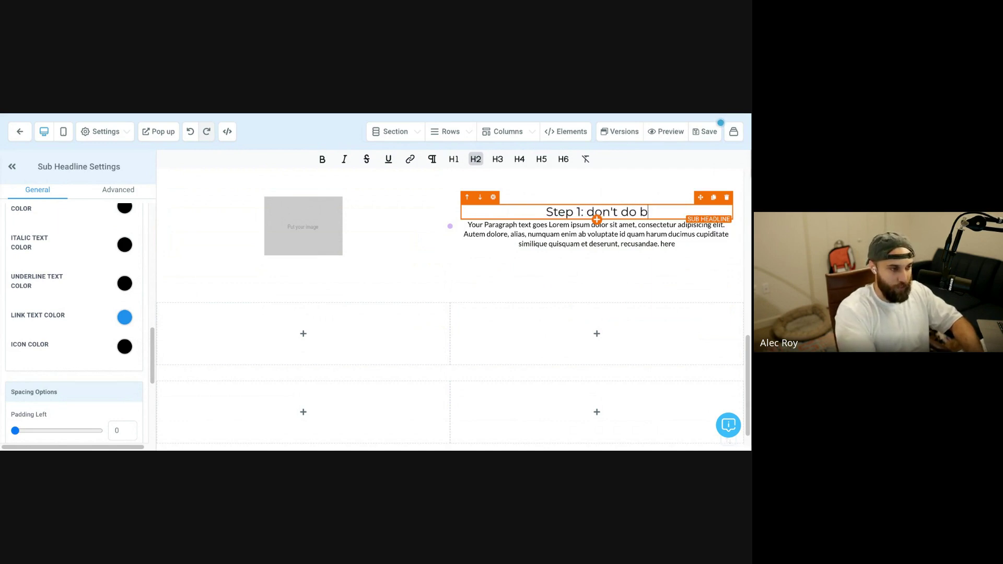
{"action": "key", "text": "BackSpace"}
{"action": "type", "text": "bad/o"}
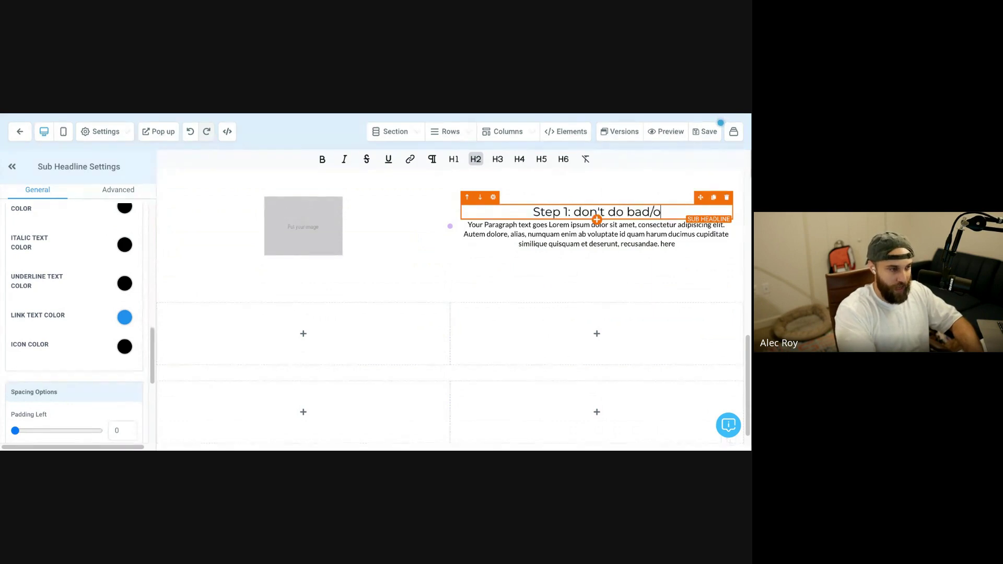
{"action": "type", "text": "ld/current way"}
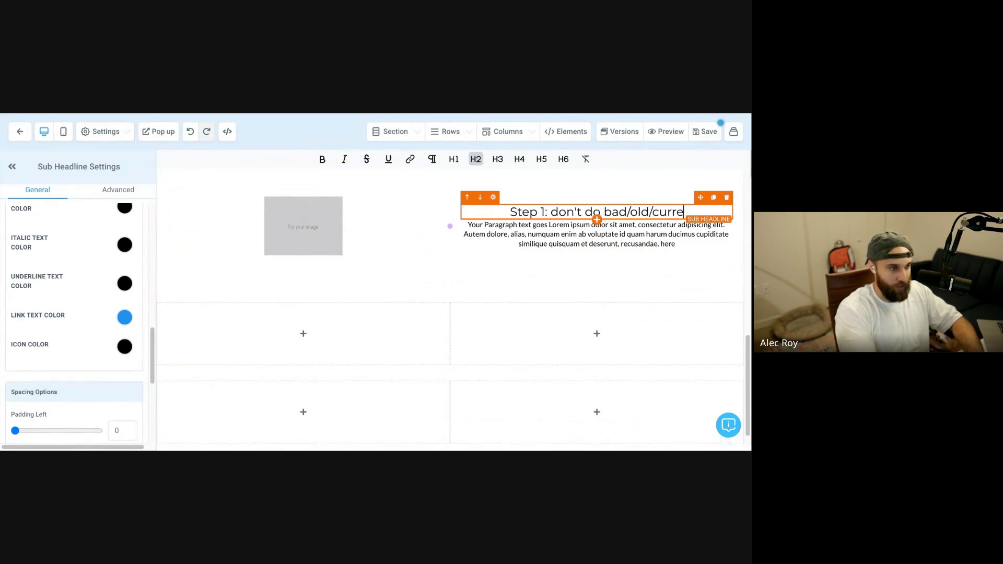
{"action": "double_click", "coordinate": [531, 212]}
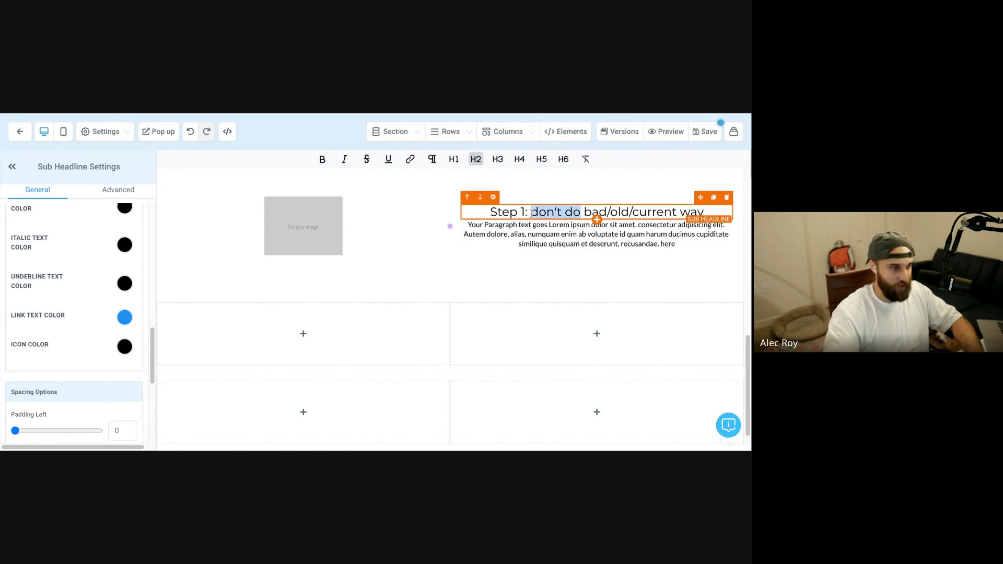
{"action": "type", "text": "stop doing"}
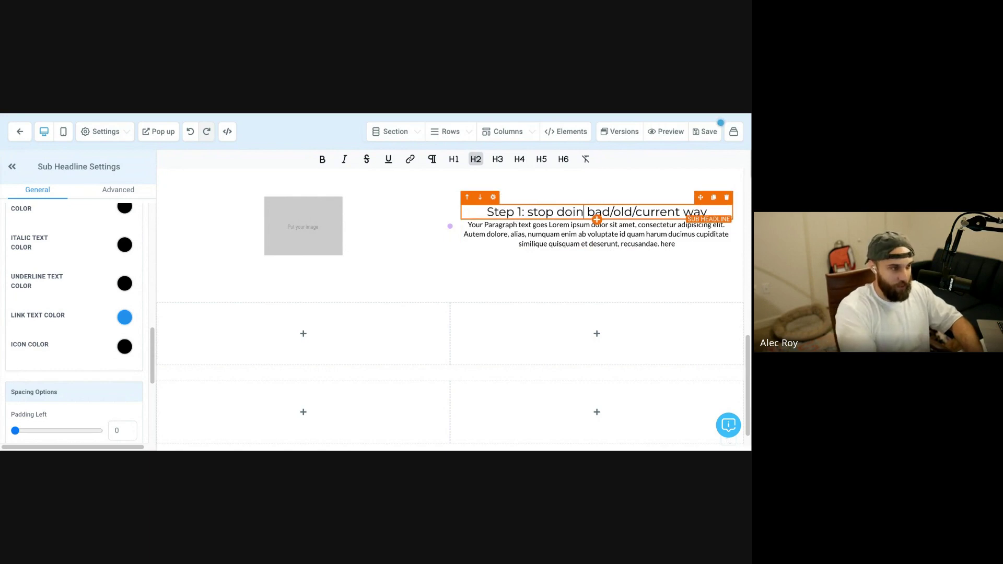
Step: Replace the paragraph under the Step 1 sub-headline with "old way bad + consequences/symptoms"
{"action": "left_click", "coordinate": [666, 235]}
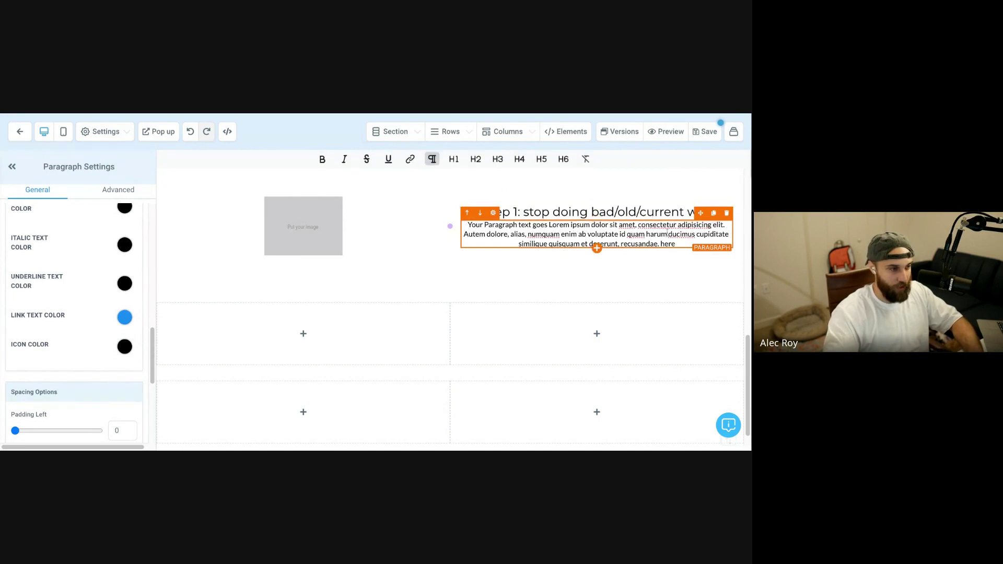
{"action": "key", "text": "ctrl+a"}
{"action": "type", "text": "old"}
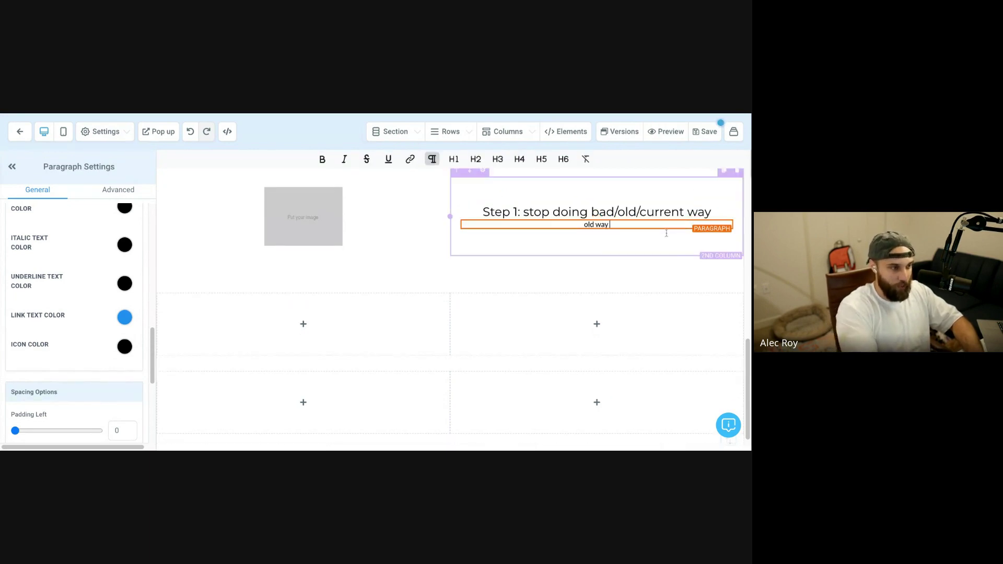
{"action": "type", "text": " way bad + "}
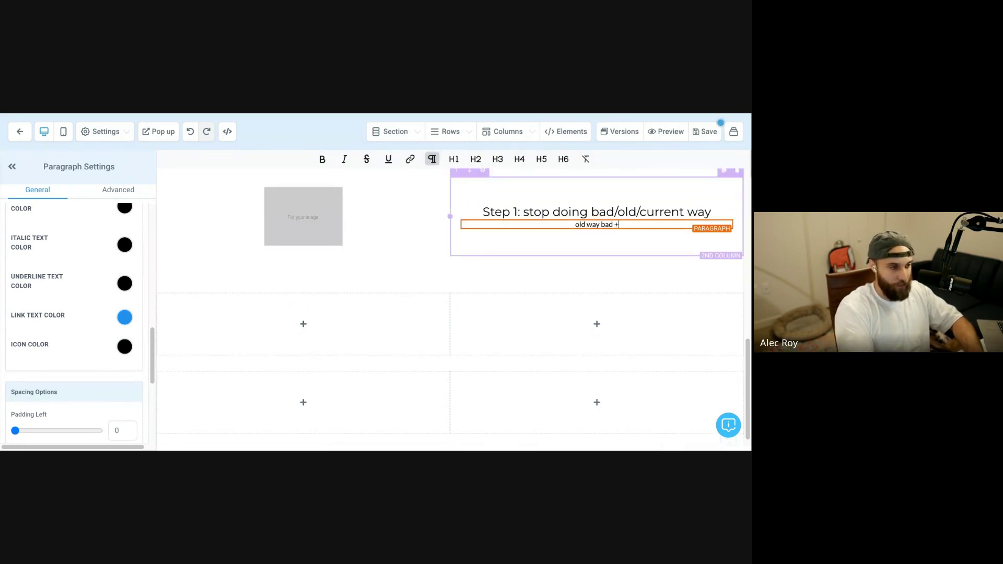
{"action": "type", "text": "consequen"}
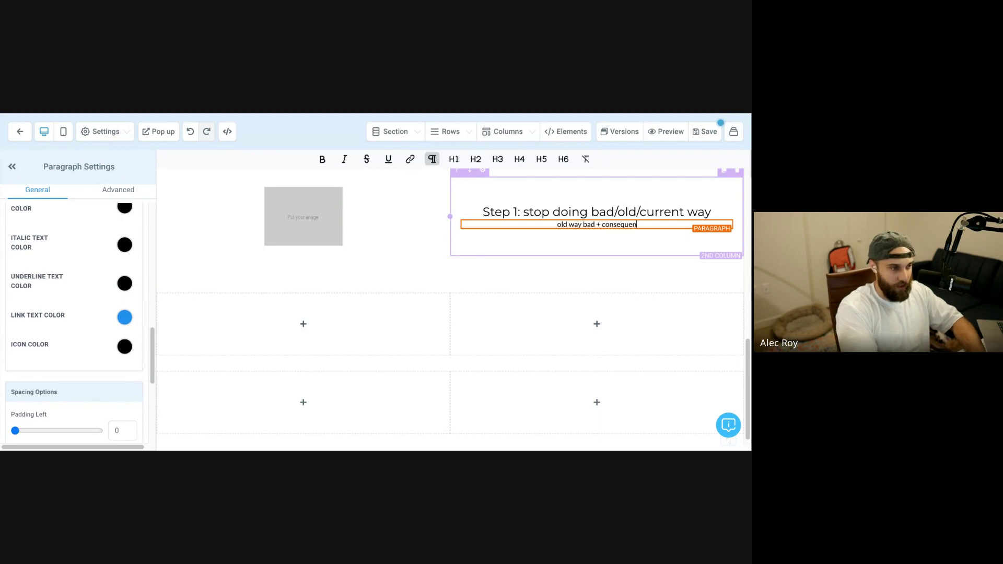
{"action": "type", "text": "ces/symptoms"}
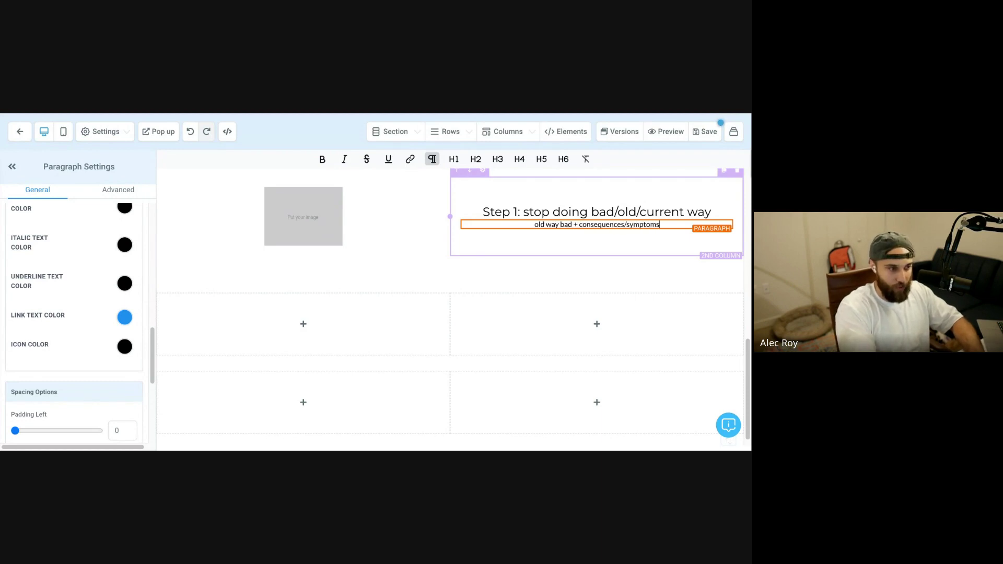
{"action": "key", "text": "Escape"}
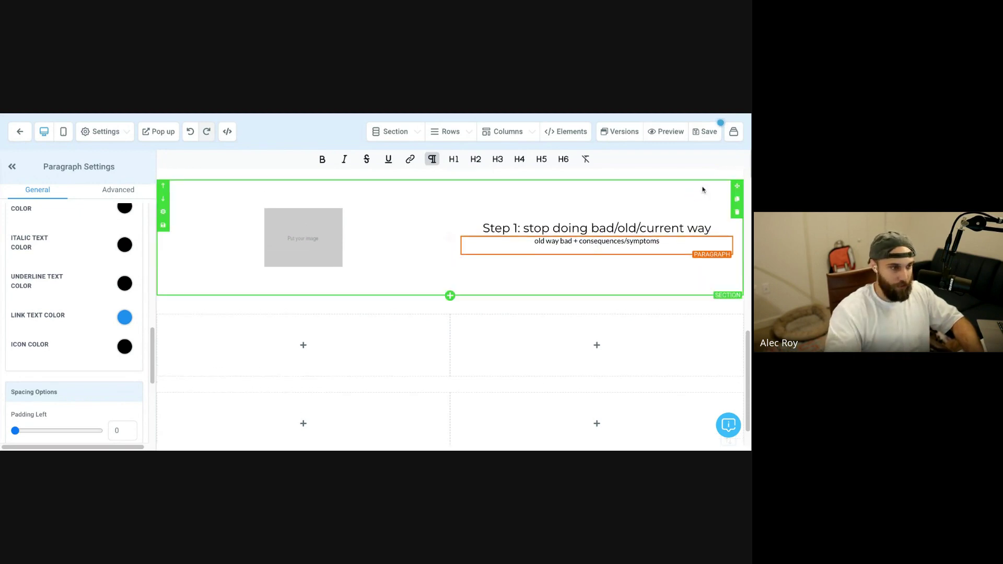
Step: Duplicate the Step 1 two-column row and change the lower copy's sub-headline to "Step 2: start doing new way"
{"action": "left_click", "coordinate": [724, 183]}
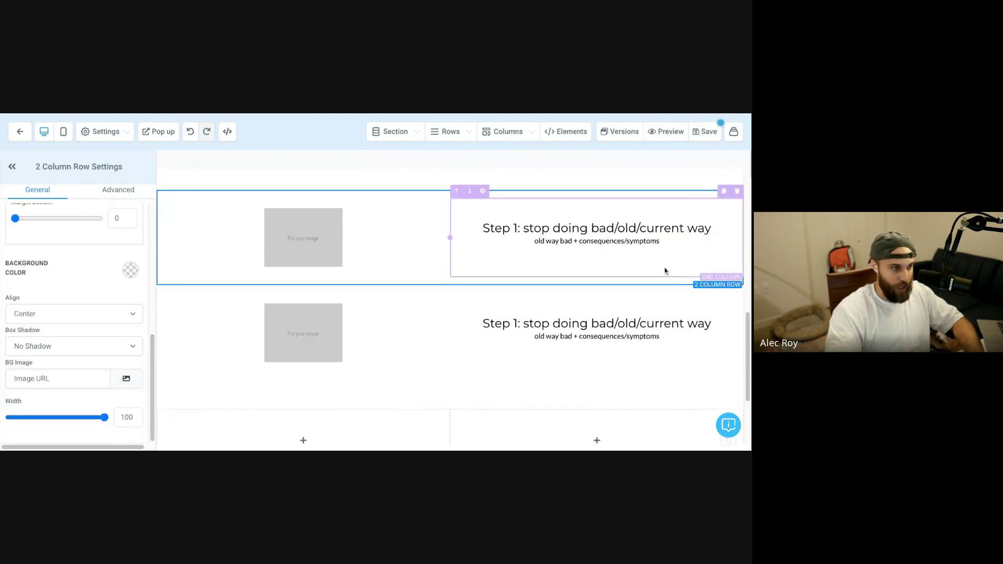
{"action": "double_click", "coordinate": [602, 323]}
{"action": "left_click", "coordinate": [519, 323]}
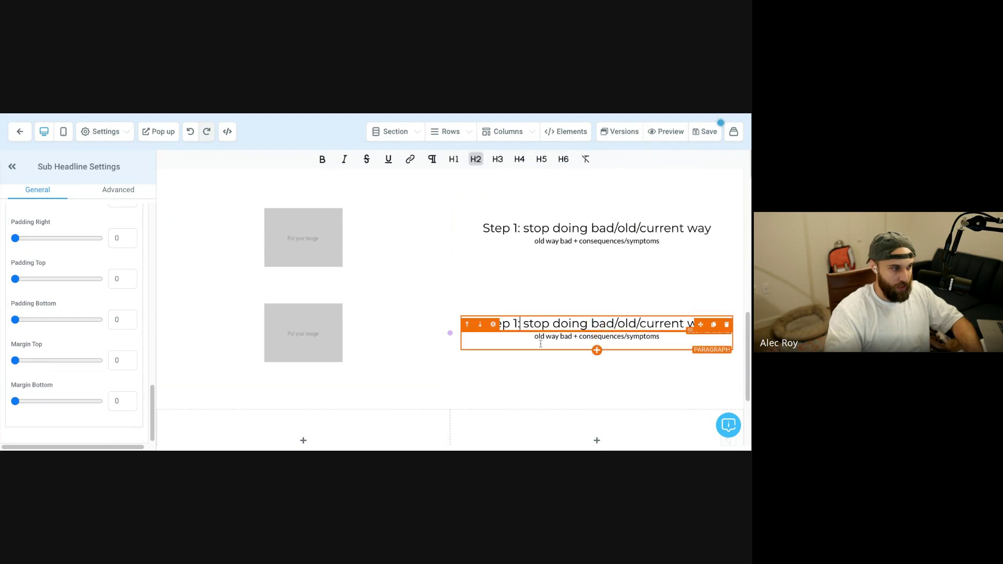
{"action": "key", "text": "BackSpace"}
{"action": "type", "text": "2"}
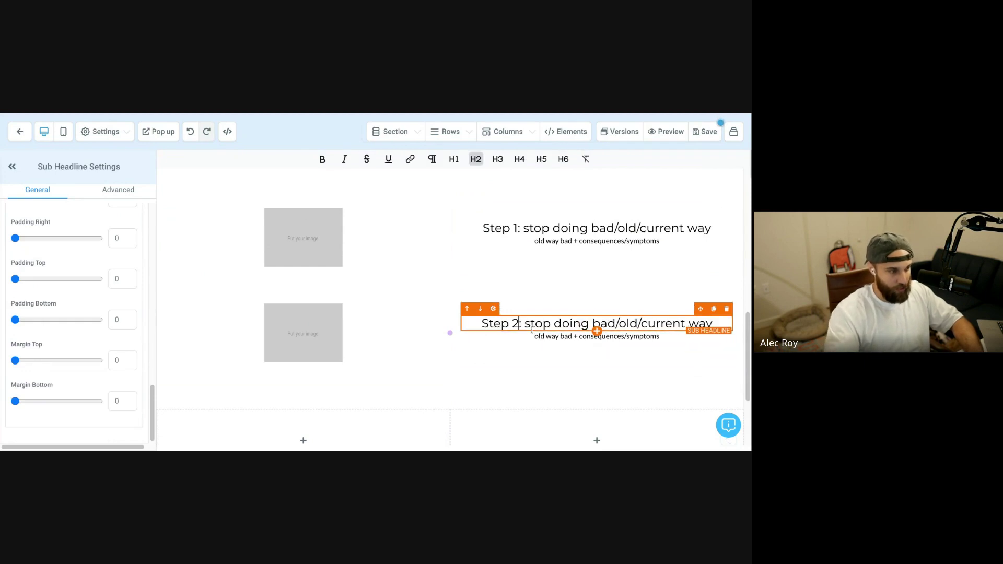
{"action": "left_click_drag", "start_coordinate": [526, 324], "coordinate": [601, 325]}
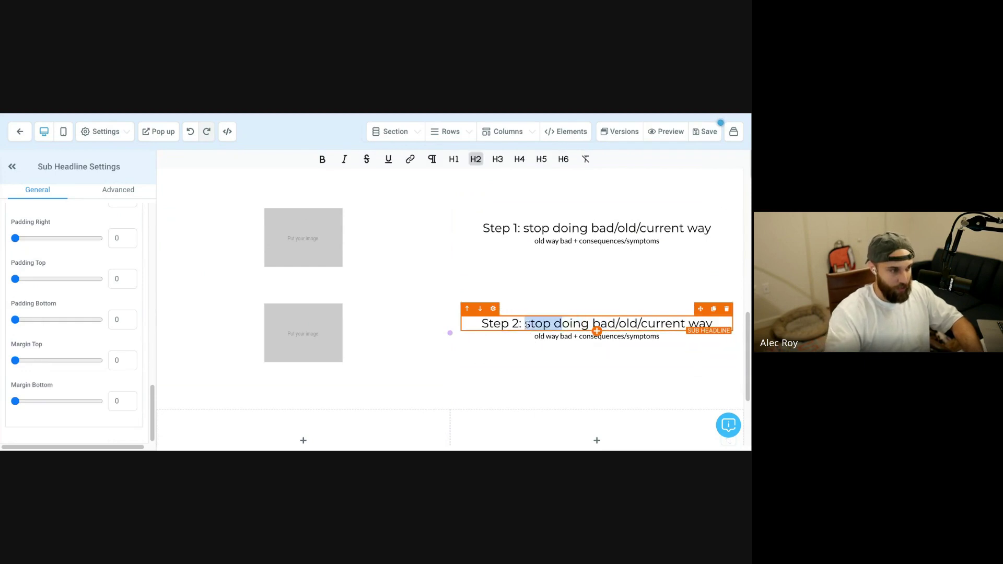
{"action": "type", "text": "start"}
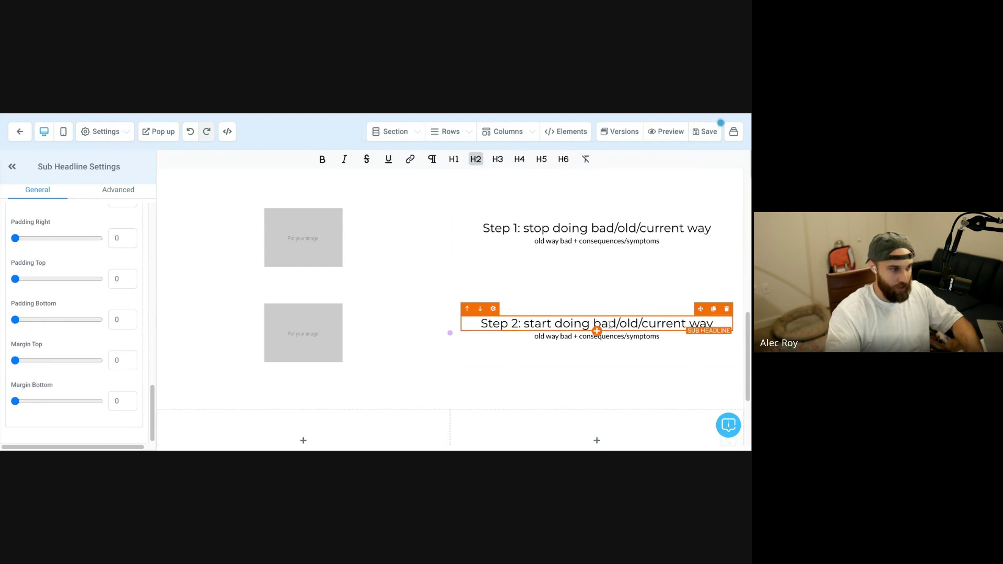
{"action": "double_click", "coordinate": [596, 322]}
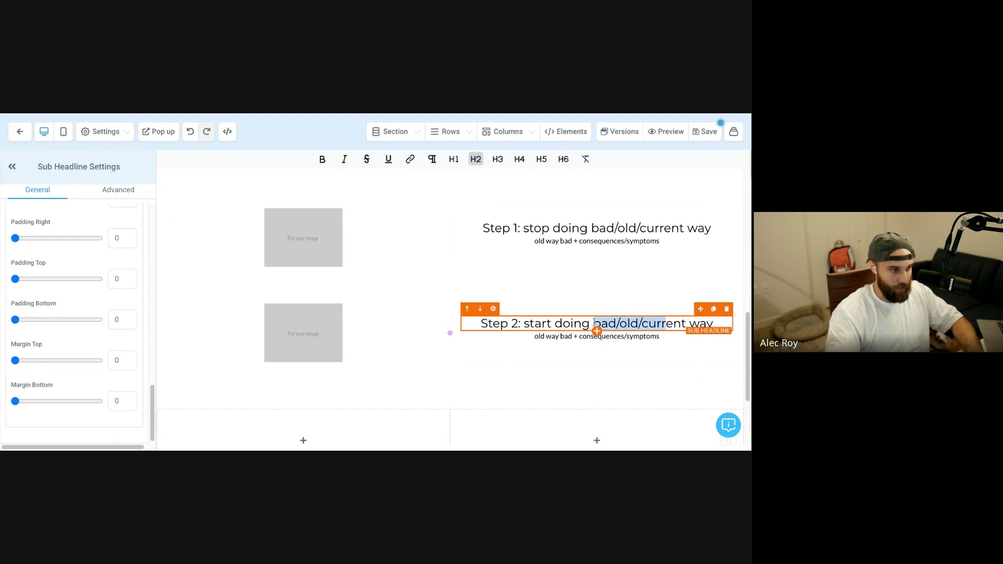
{"action": "type", "text": "new"}
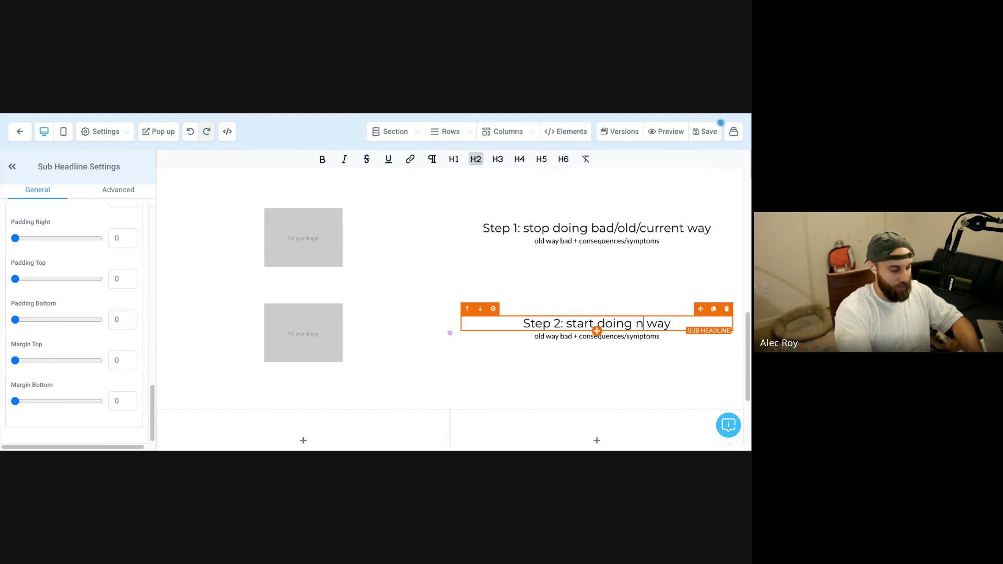
Step: Edit the paragraph under the Step 2 sub-headline to read "new way good + consequences/symptoms"
{"action": "left_click", "coordinate": [667, 334]}
{"action": "left_click", "coordinate": [552, 340]}
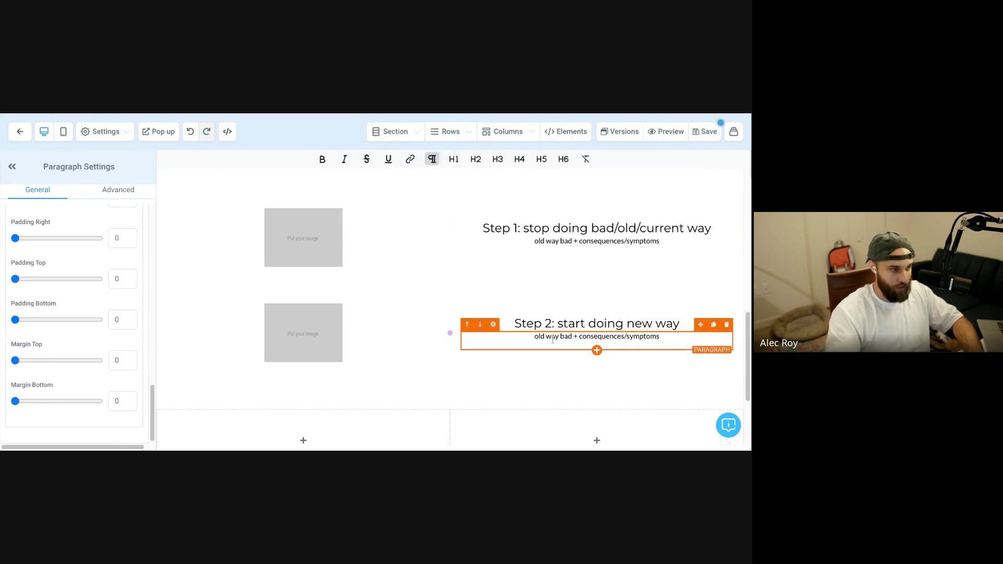
{"action": "key", "text": "BackSpace"}
{"action": "key", "text": "BackSpace"}
{"action": "key", "text": "BackSpace"}
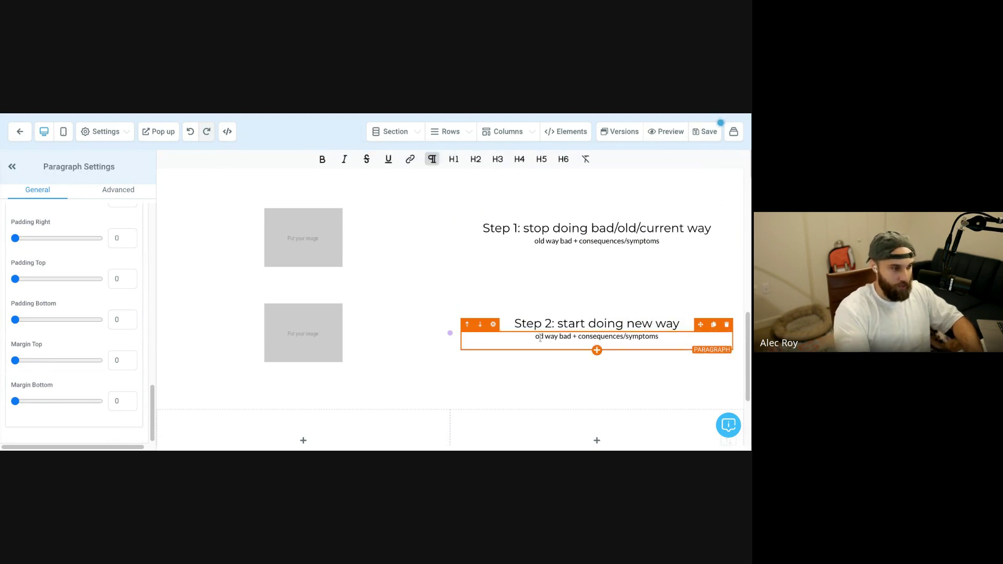
{"action": "type", "text": "new way "}
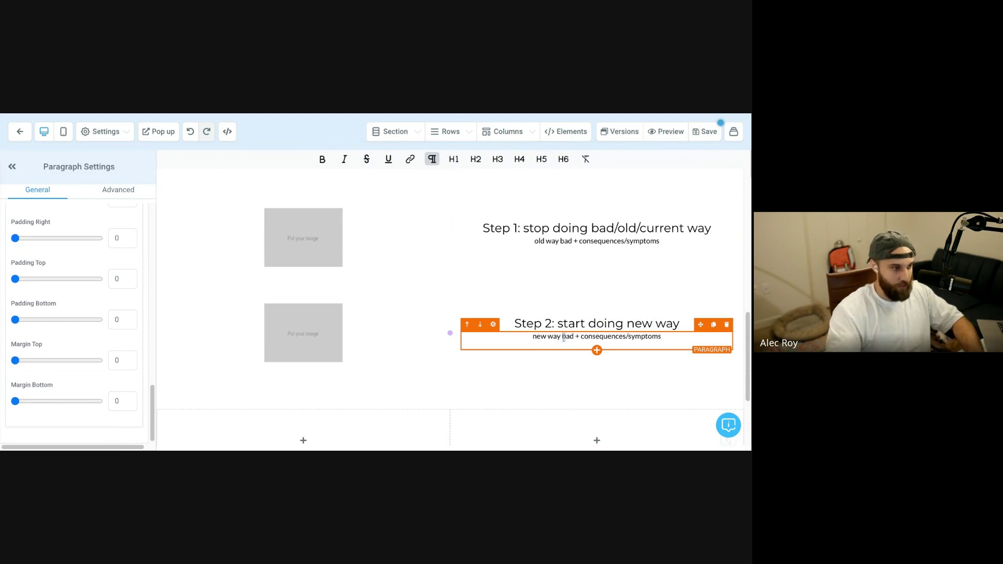
{"action": "type", "text": "good"}
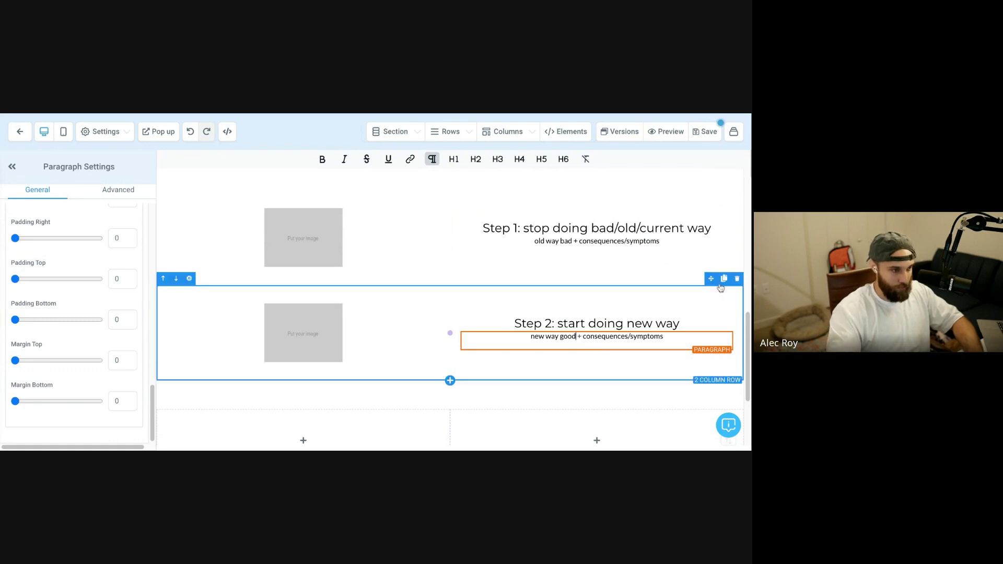
Step: Duplicate the Step 2 two-column row and change the lower copy's sub-headline to "Step 3: achieve result"
{"action": "left_click", "coordinate": [723, 278]}
{"action": "scroll", "coordinate": [575, 339], "scroll_direction": "down", "scroll_amount": 1}
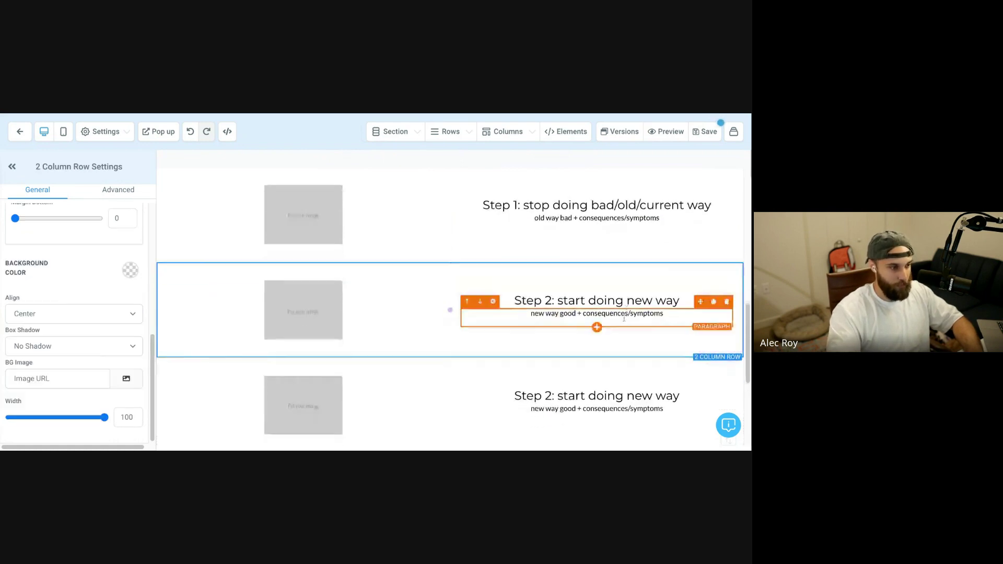
{"action": "left_click", "coordinate": [549, 395]}
{"action": "key", "text": "BackSpace"}
{"action": "type", "text": "3"}
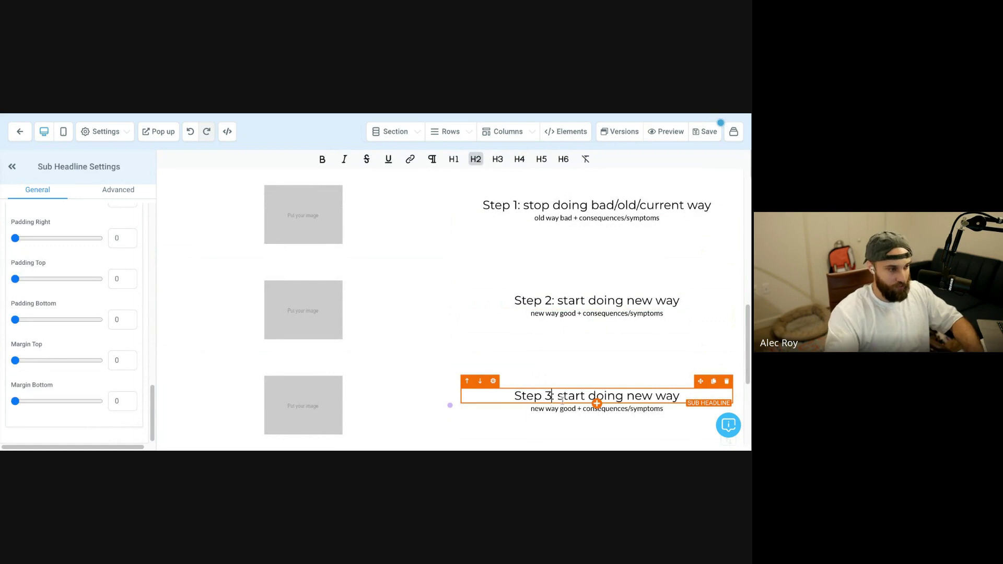
{"action": "left_click_drag", "start_coordinate": [557, 398], "coordinate": [655, 397]}
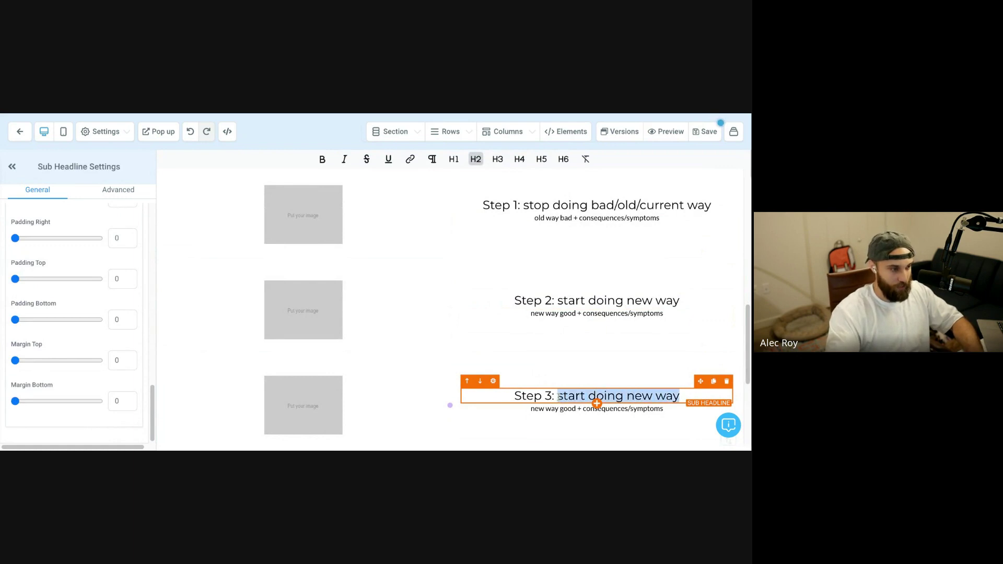
{"action": "type", "text": "acheive"}
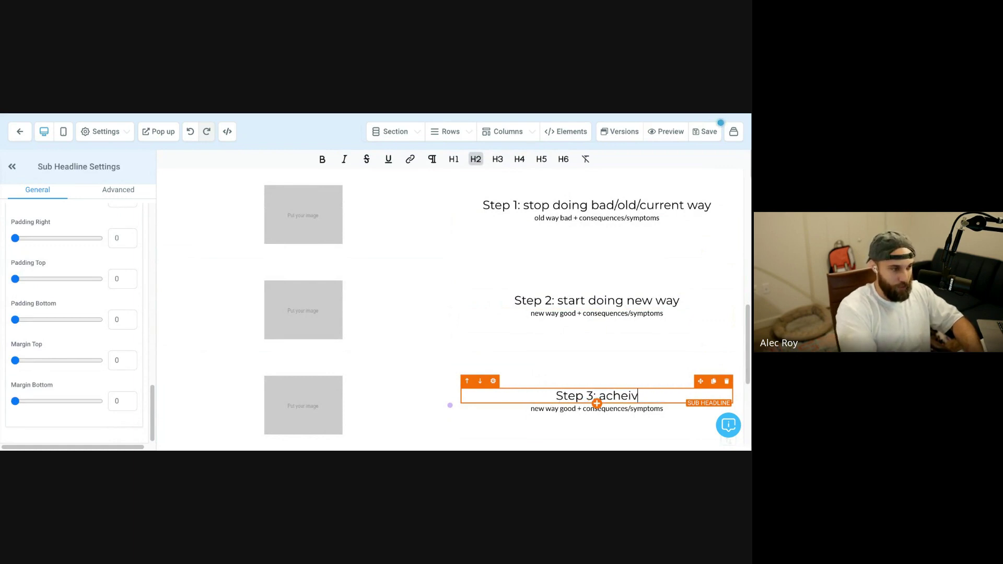
{"action": "key", "text": "BackSpace"}
{"action": "key", "text": "BackSpace"}
{"action": "key", "text": "BackSpace"}
{"action": "key", "text": "BackSpace"}
{"action": "type", "text": "ieve result"}
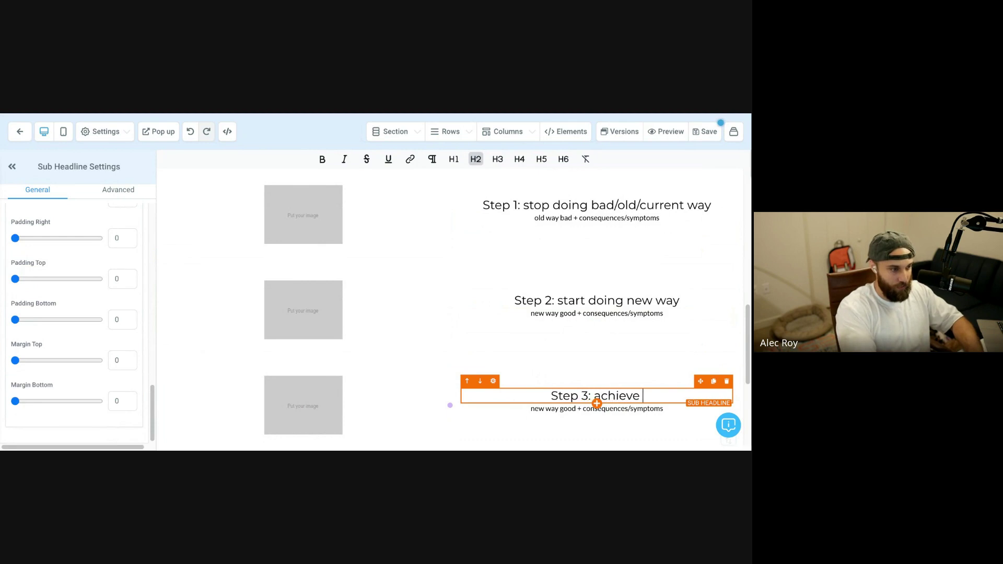
Step: Replace the paragraph under the Step 3 sub-headline with "celebrate victory and the death of your enemies."
{"action": "left_click", "coordinate": [656, 413]}
{"action": "triple_click", "coordinate": [654, 411]}
{"action": "type", "text": "c"}
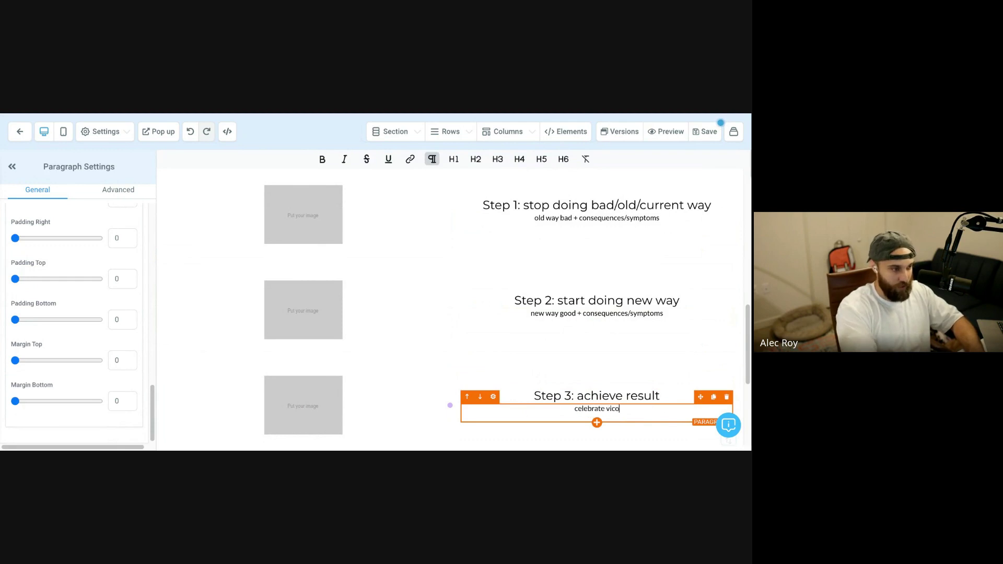
{"action": "type", "text": "elebrate victory and t"}
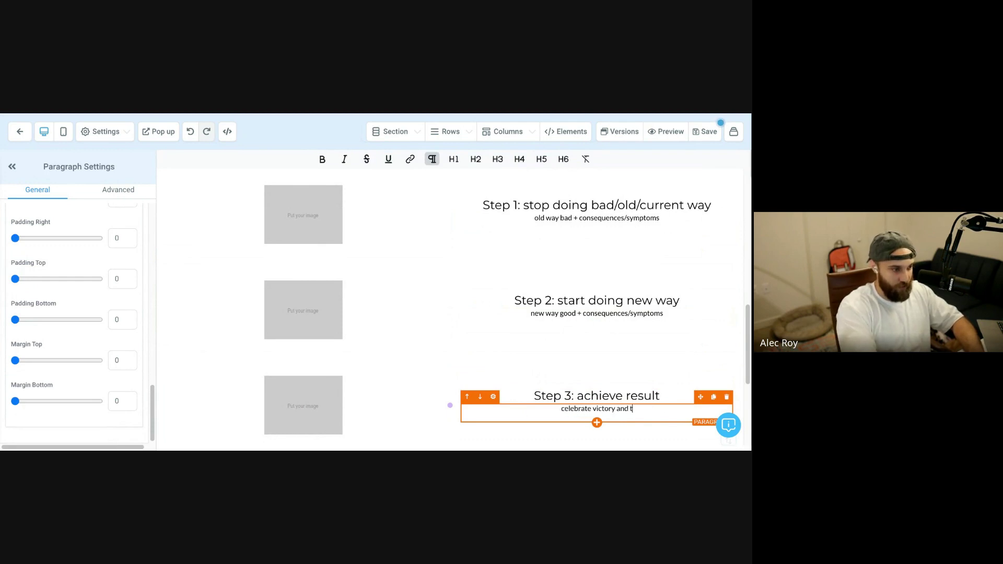
{"action": "type", "text": "he death"}
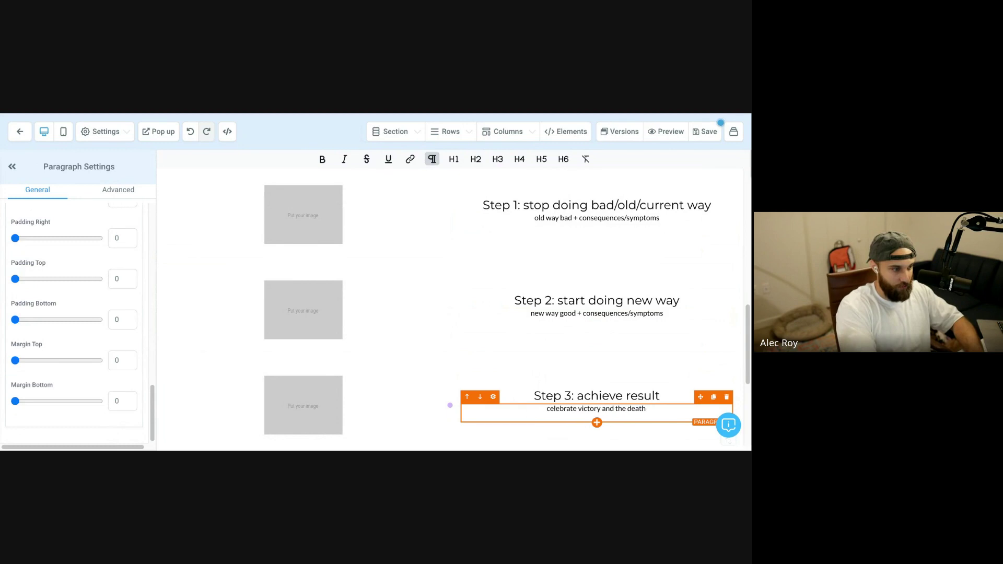
{"action": "type", "text": " of your ene"}
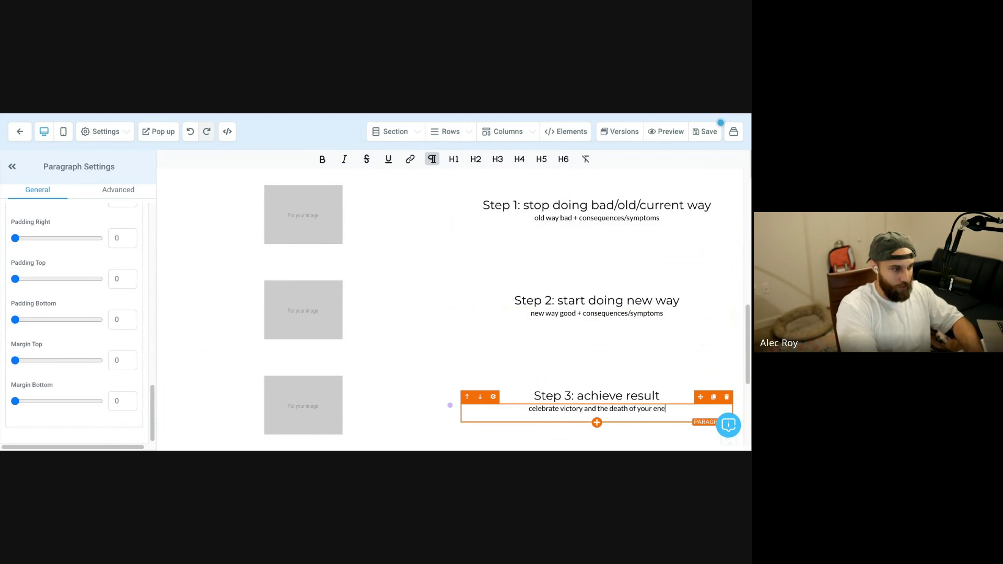
{"action": "type", "text": "mies."}
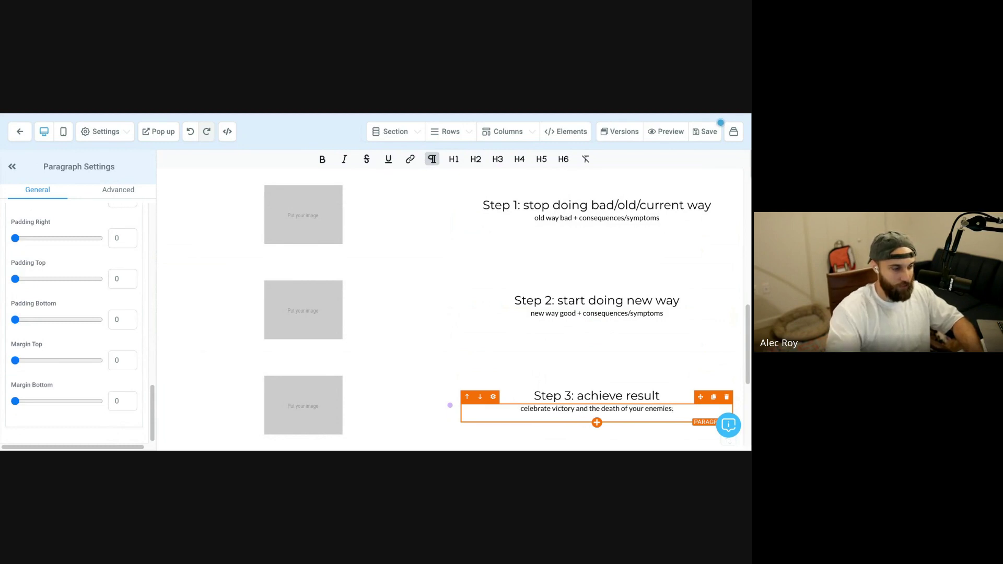
{"action": "left_click", "coordinate": [573, 362]}
{"action": "scroll", "coordinate": [536, 340], "scroll_direction": "down", "scroll_amount": 3}
{"action": "scroll", "coordinate": [536, 340], "scroll_direction": "up", "scroll_amount": 3}
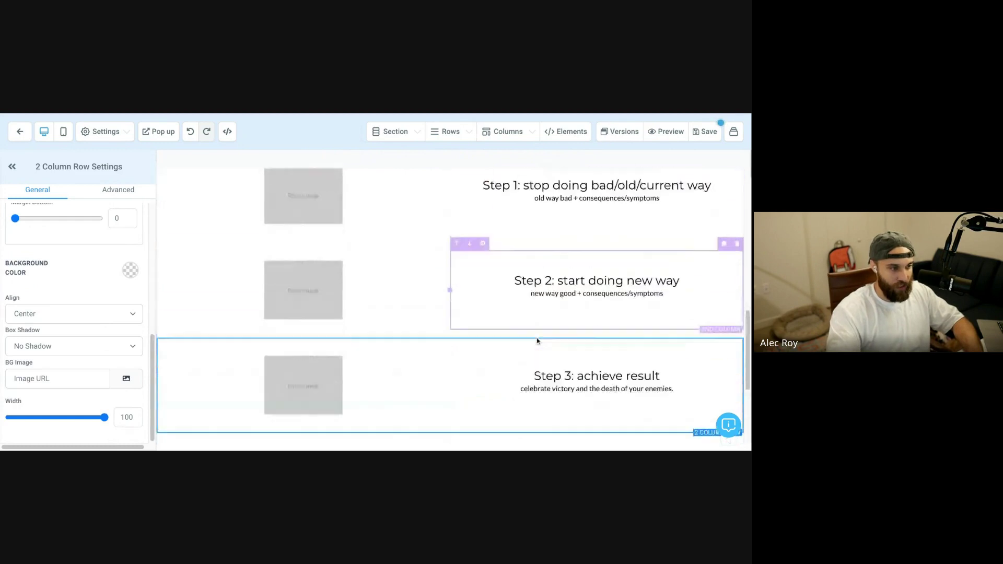
Step: Add a one-column row and move it directly below the Step 3 row, above the empty two-column rows
{"action": "scroll", "coordinate": [537, 341], "scroll_direction": "down", "scroll_amount": 1}
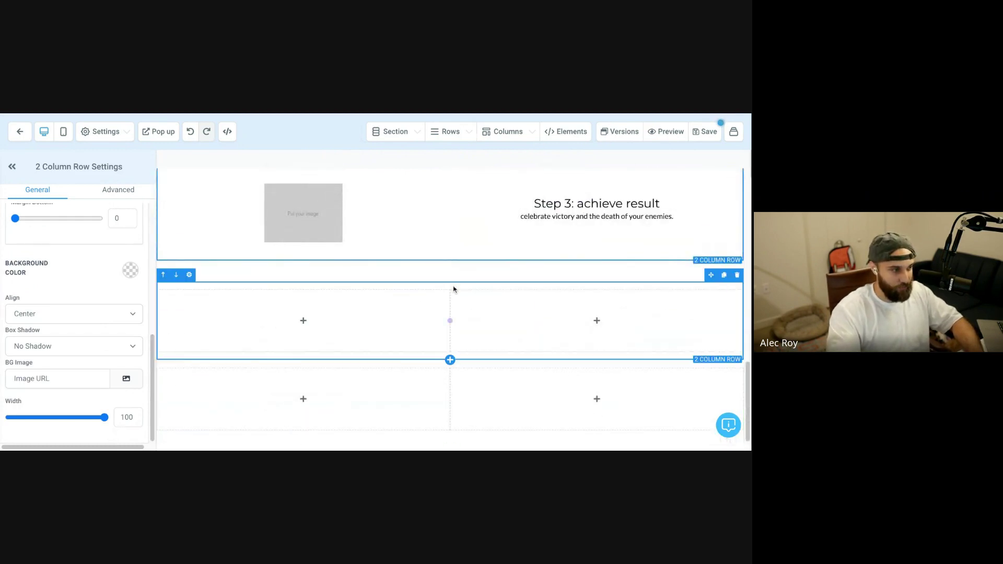
{"action": "left_click", "coordinate": [450, 360]}
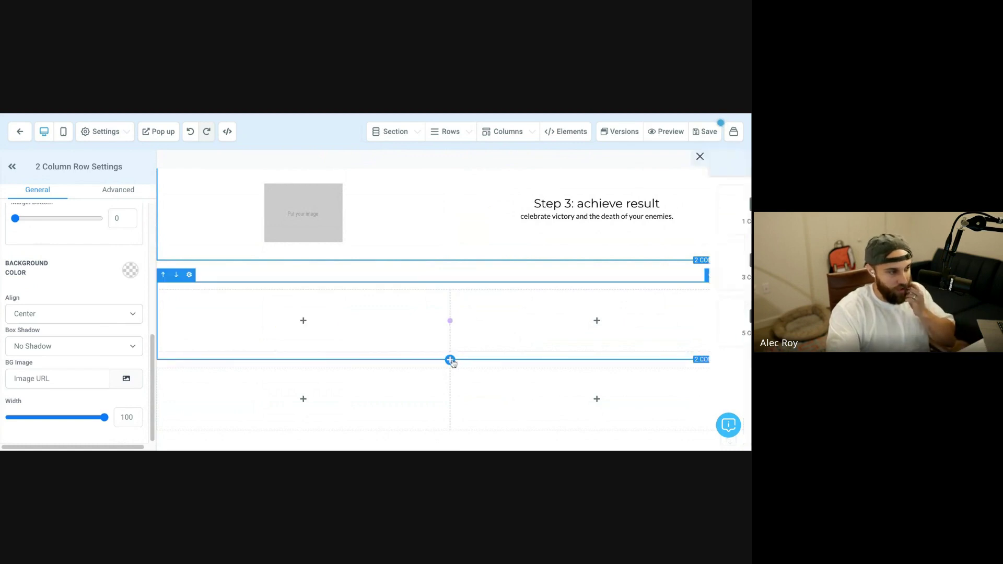
{"action": "left_click", "coordinate": [645, 224]}
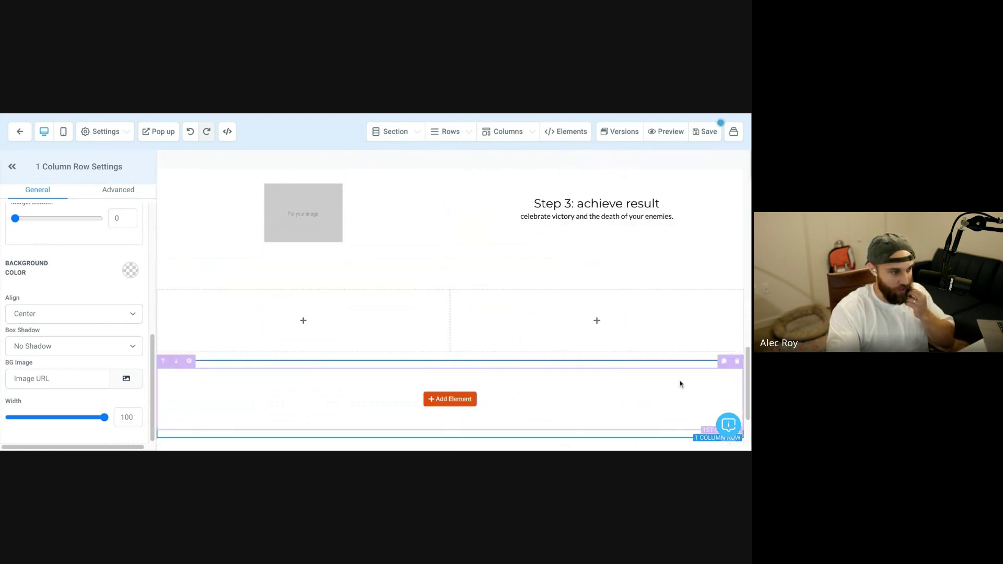
{"action": "left_click_drag", "start_coordinate": [711, 358], "coordinate": [710, 277]}
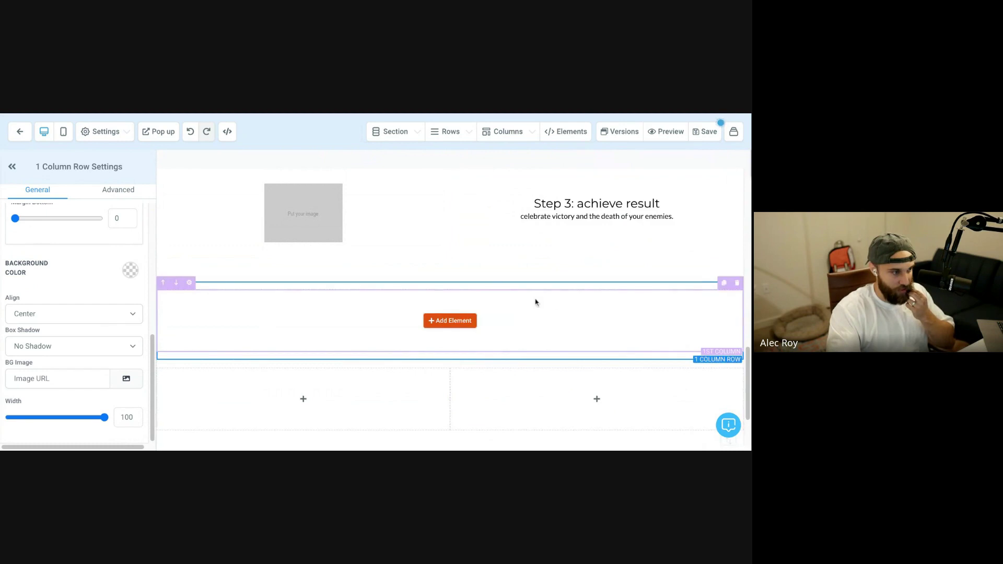
Step: Add a headline to the new row below Step 3 reading "Client testimonials/success stories"
{"action": "left_click", "coordinate": [459, 321]}
{"action": "left_click", "coordinate": [560, 230]}
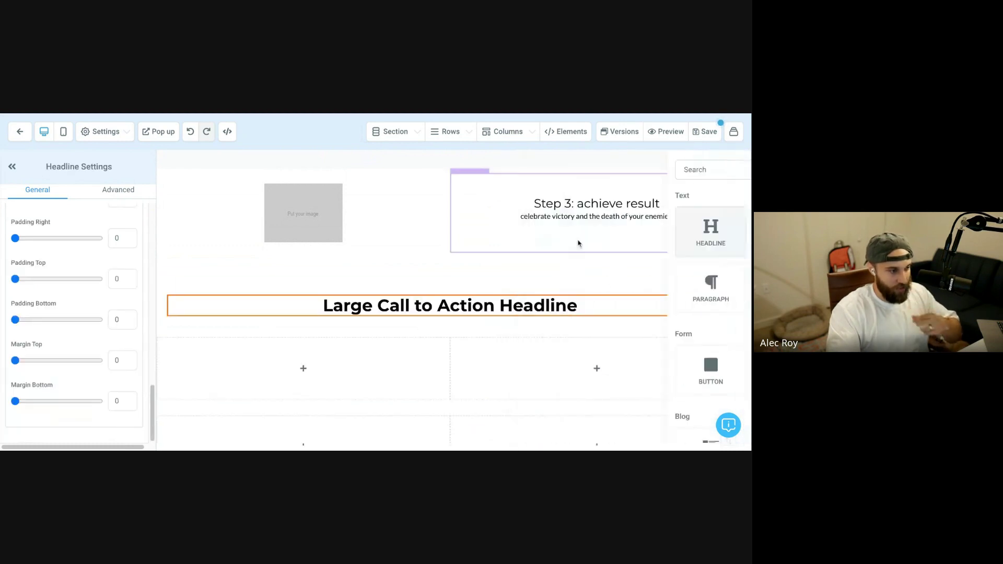
{"action": "triple_click", "coordinate": [532, 303]}
{"action": "type", "text": "P"}
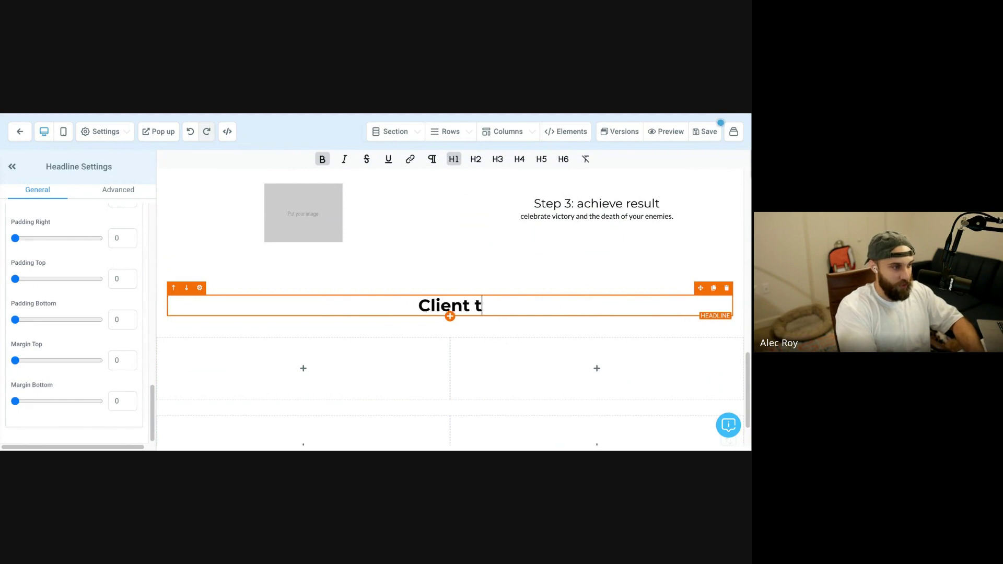
{"action": "type", "text": "monials"}
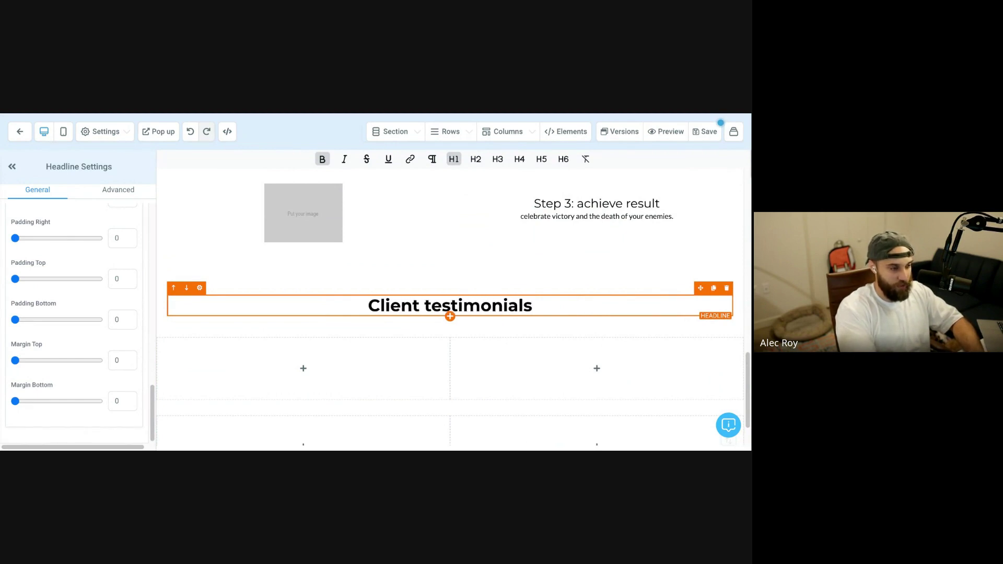
{"action": "type", "text": "/success s"}
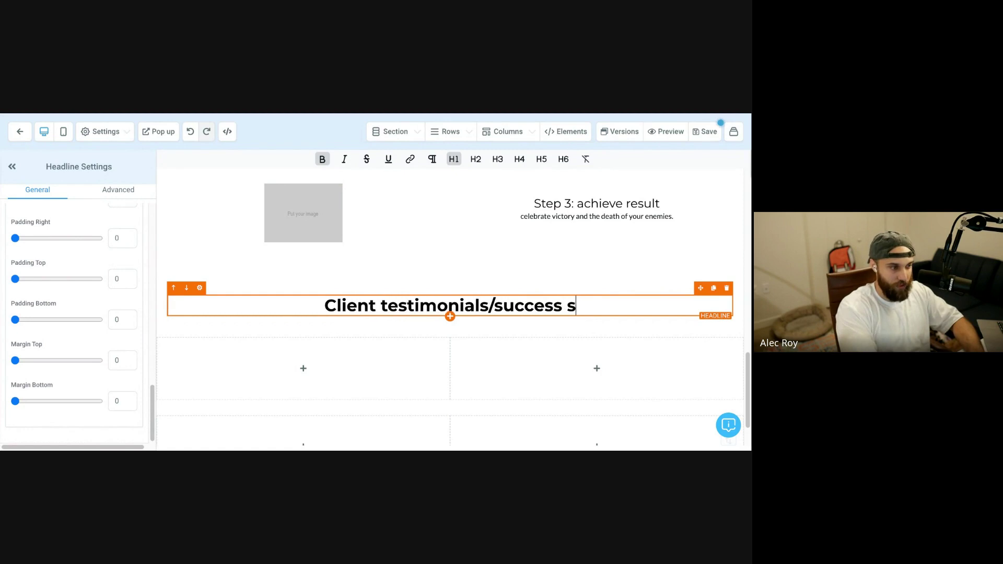
{"action": "type", "text": "tories"}
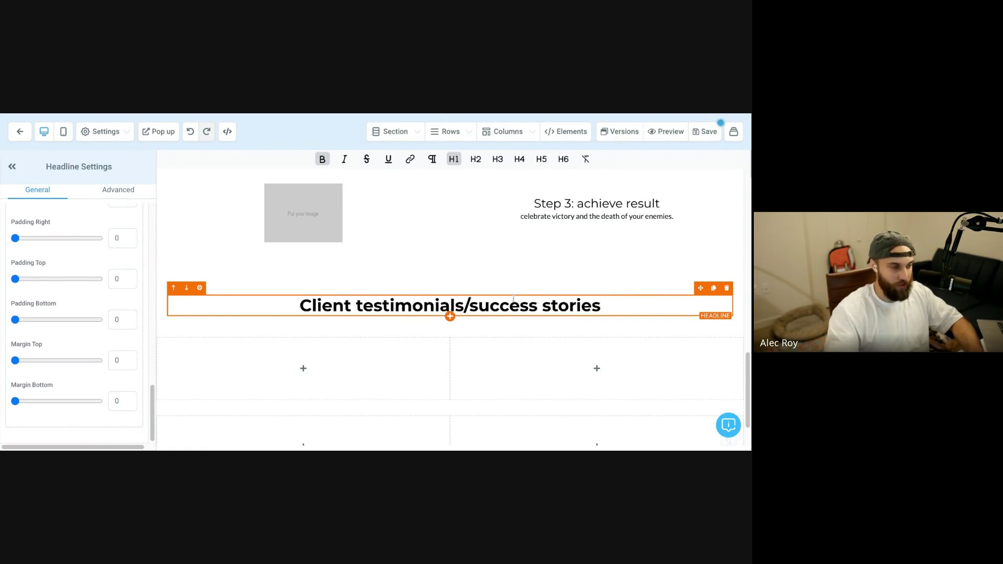
{"action": "left_click", "coordinate": [421, 293]}
Step: Add a one-column row and move it between the large video and the Step 1 row
{"action": "scroll", "coordinate": [419, 295], "scroll_direction": "up", "scroll_amount": 5}
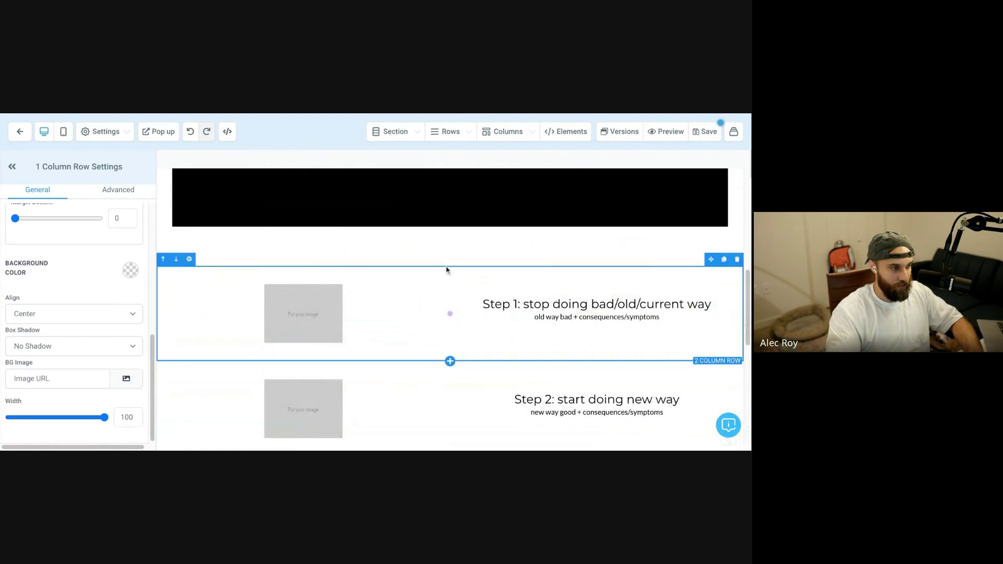
{"action": "left_click", "coordinate": [450, 361]}
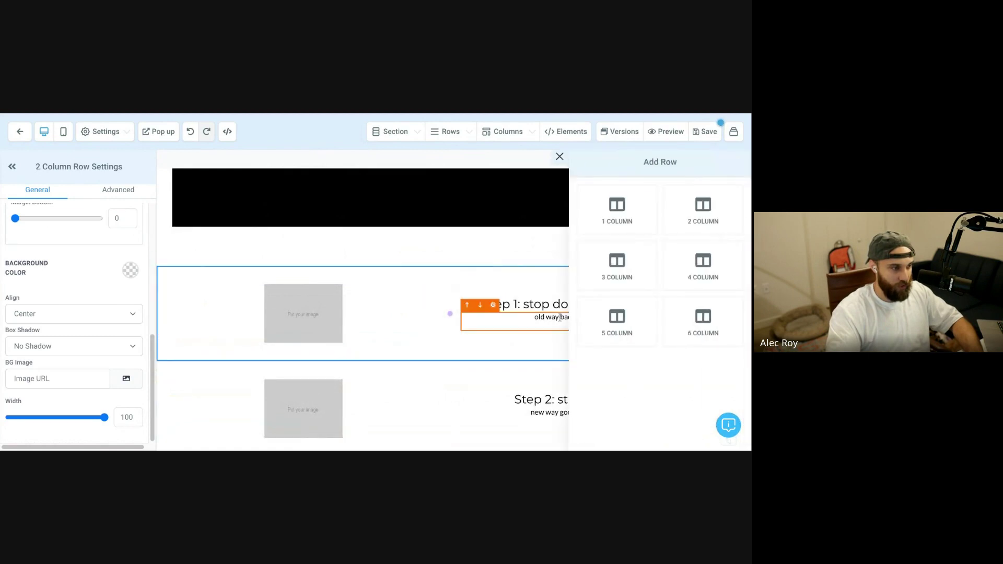
{"action": "left_click", "coordinate": [637, 219]}
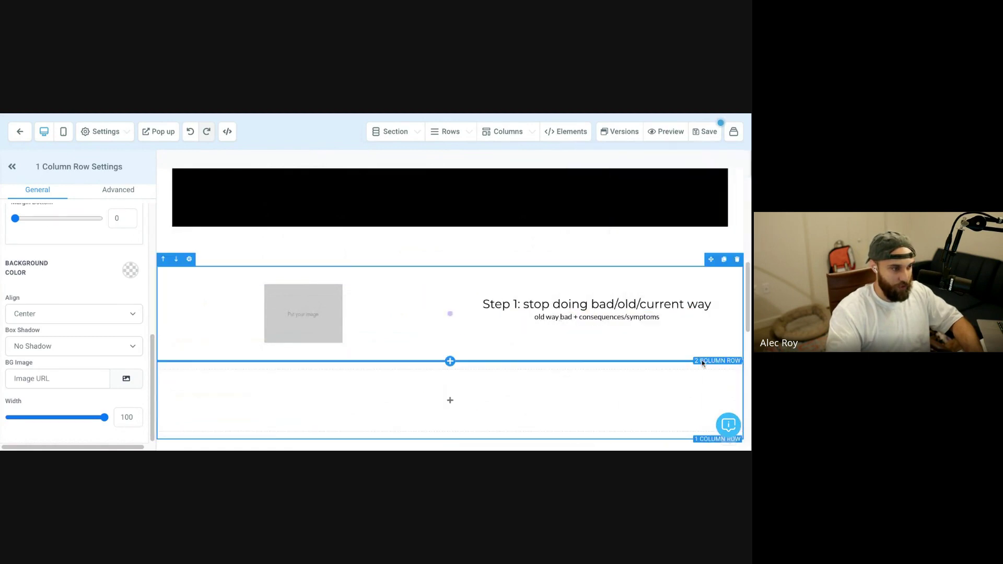
{"action": "left_click_drag", "start_coordinate": [711, 360], "coordinate": [669, 308]}
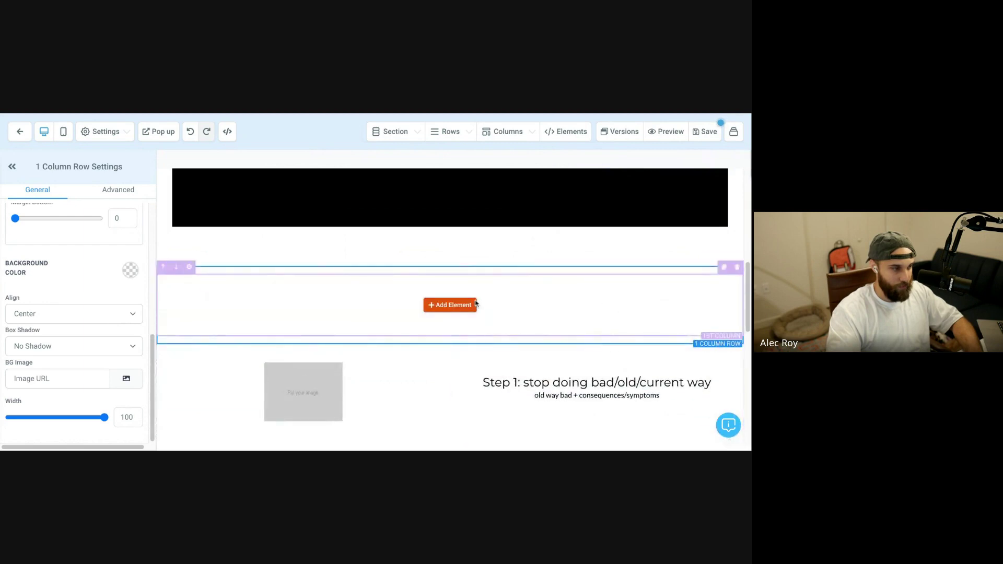
Step: Add a headline to the new row above Step 1 reading "Why we're better than others"
{"action": "left_click", "coordinate": [475, 303]}
{"action": "left_click", "coordinate": [593, 240]}
{"action": "triple_click", "coordinate": [552, 291]}
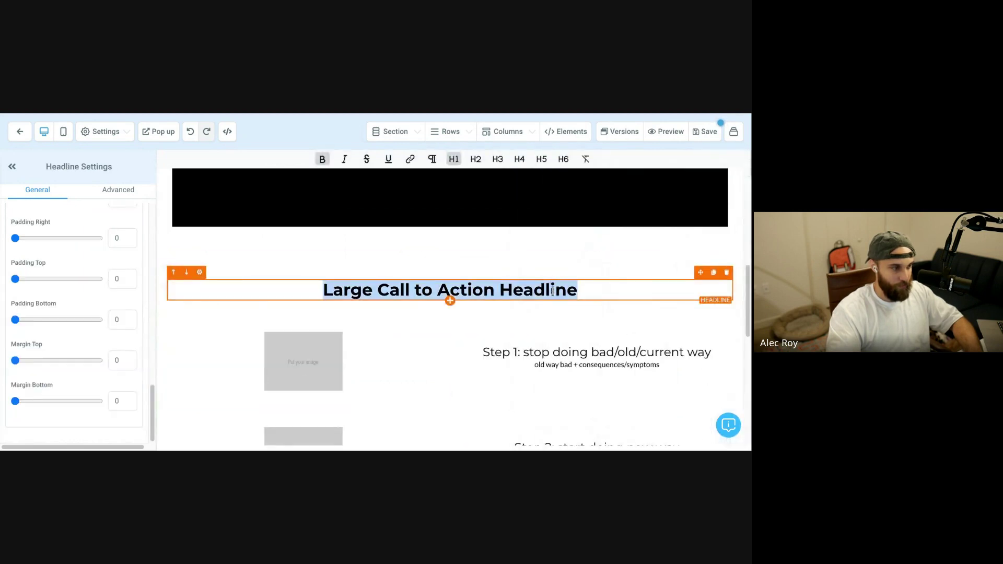
{"action": "type", "text": "Wh"}
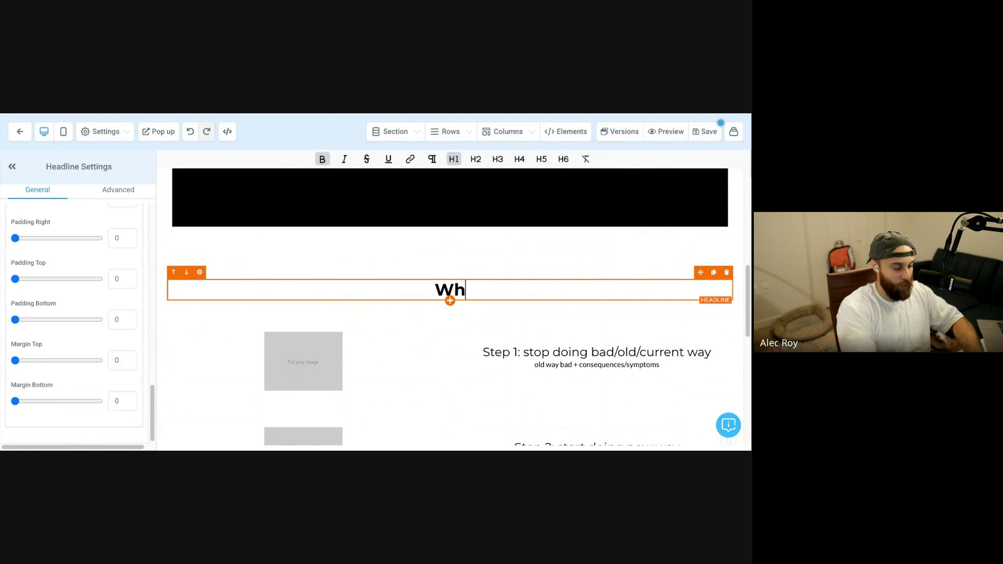
{"action": "type", "text": "y we're better than your"}
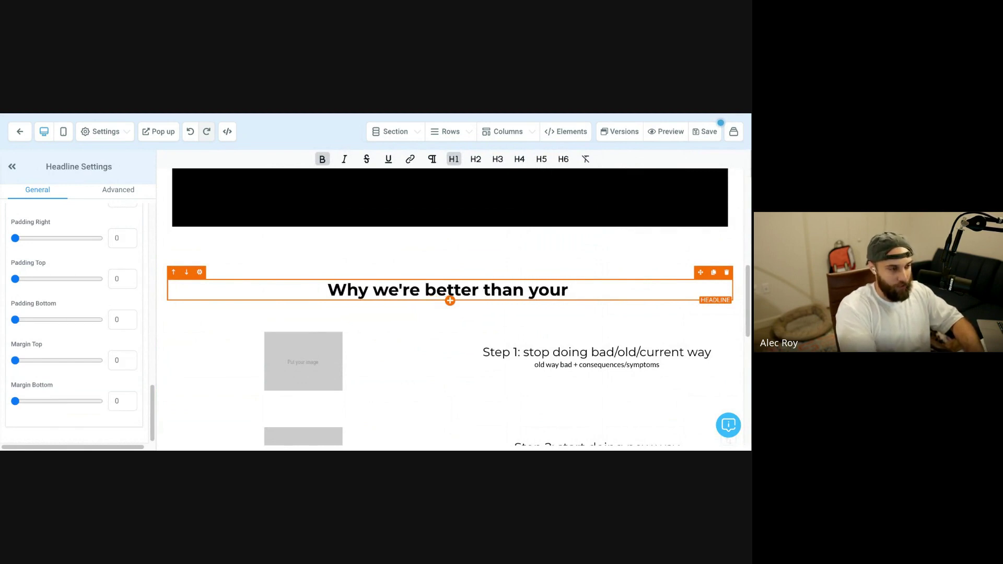
{"action": "key", "text": "BackSpace"}
{"action": "key", "text": "BackSpace"}
{"action": "key", "text": "BackSpace"}
{"action": "key", "text": "BackSpace"}
{"action": "key", "text": "BackSpace"}
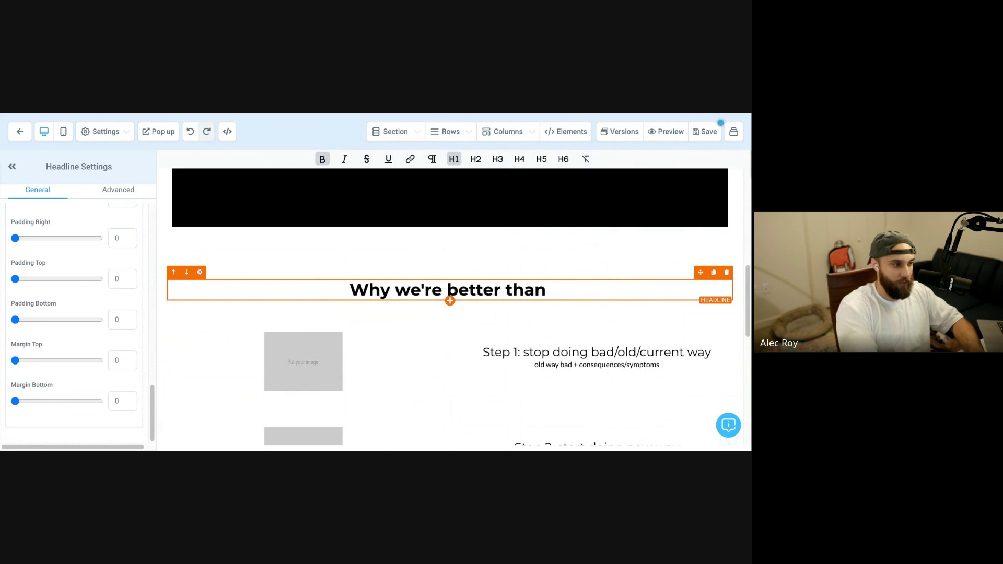
{"action": "type", "text": "others"}
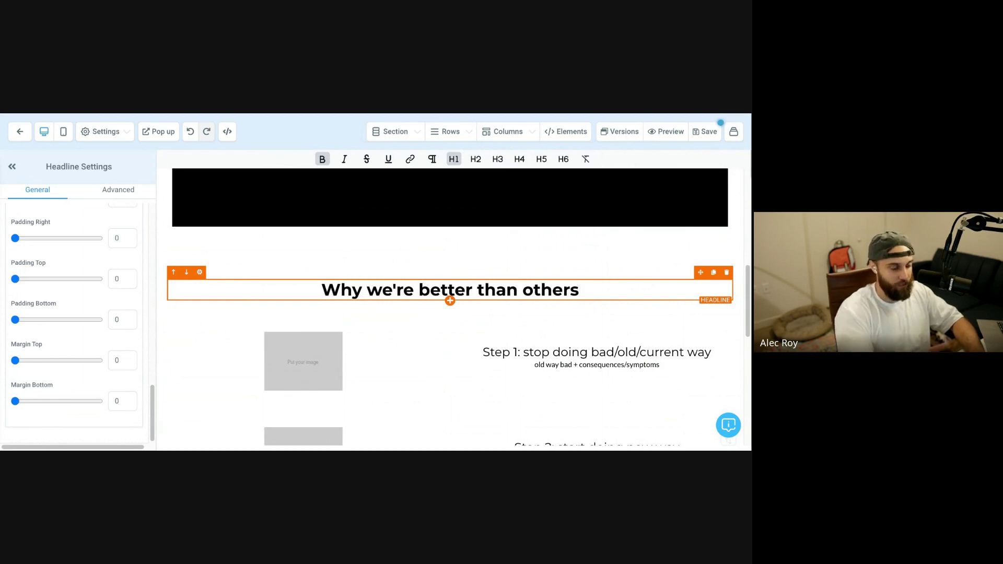
{"action": "left_click", "coordinate": [550, 273]}
Step: Append "/our process" to the headline above the Step 1 row
{"action": "scroll", "coordinate": [569, 333], "scroll_direction": "down", "scroll_amount": 4}
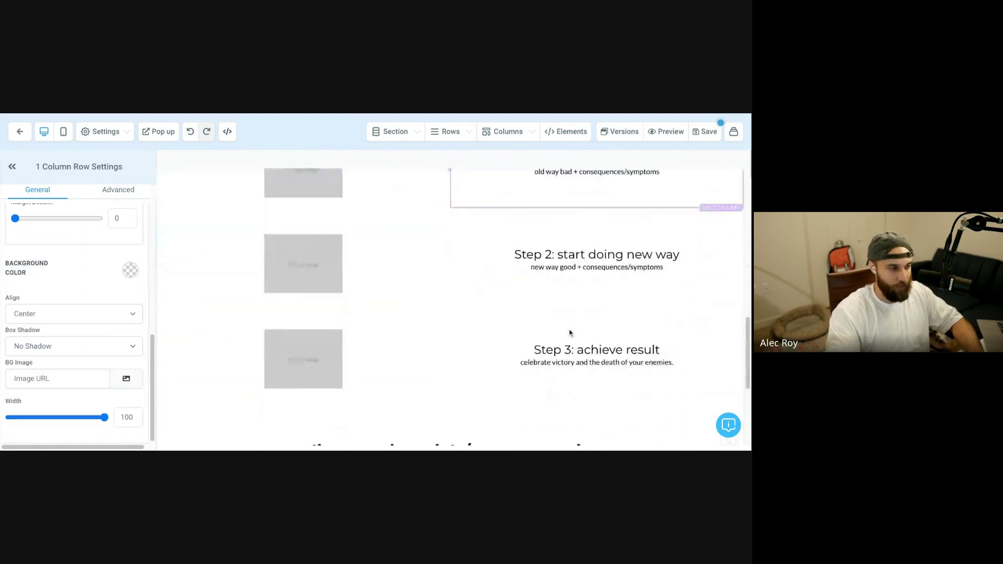
{"action": "scroll", "coordinate": [569, 333], "scroll_direction": "up", "scroll_amount": 5}
{"action": "left_click", "coordinate": [578, 363]}
{"action": "triple_click", "coordinate": [578, 363]}
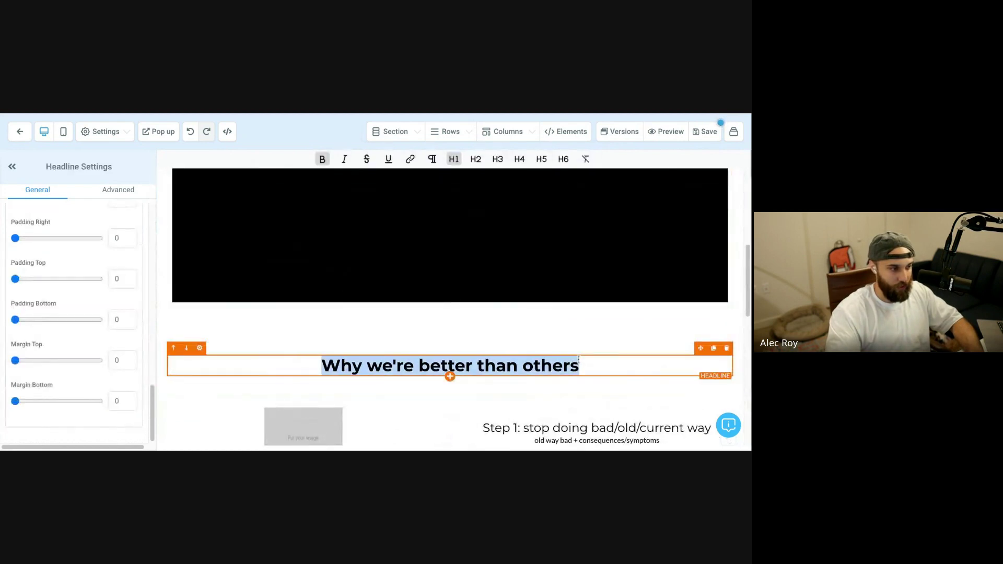
{"action": "left_click", "coordinate": [582, 362]}
{"action": "type", "text": "/our process"}
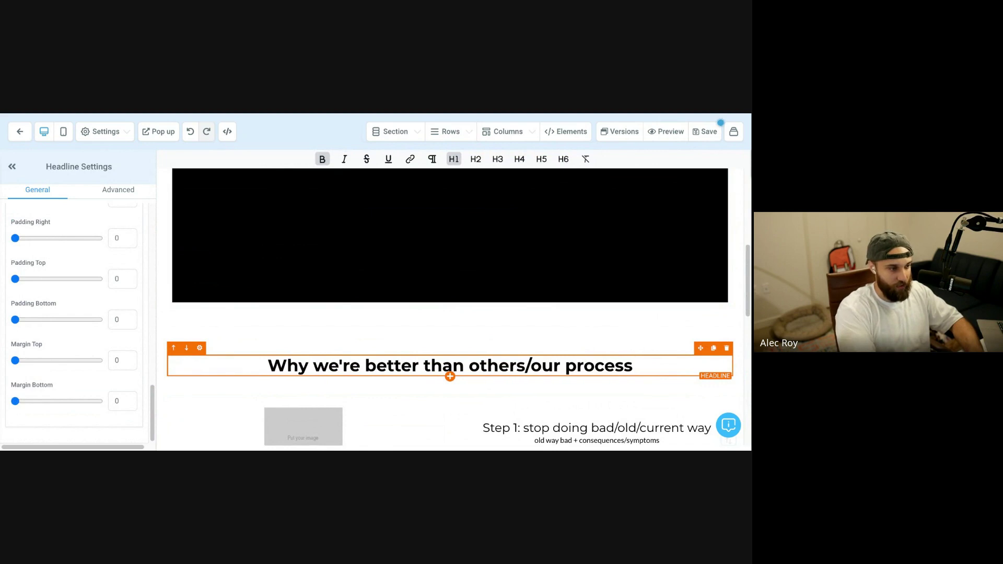
{"action": "left_click", "coordinate": [578, 344]}
Step: Add a video element to the first column of the empty two-column row under the testimonials headline
{"action": "scroll", "coordinate": [578, 346], "scroll_direction": "down", "scroll_amount": 8}
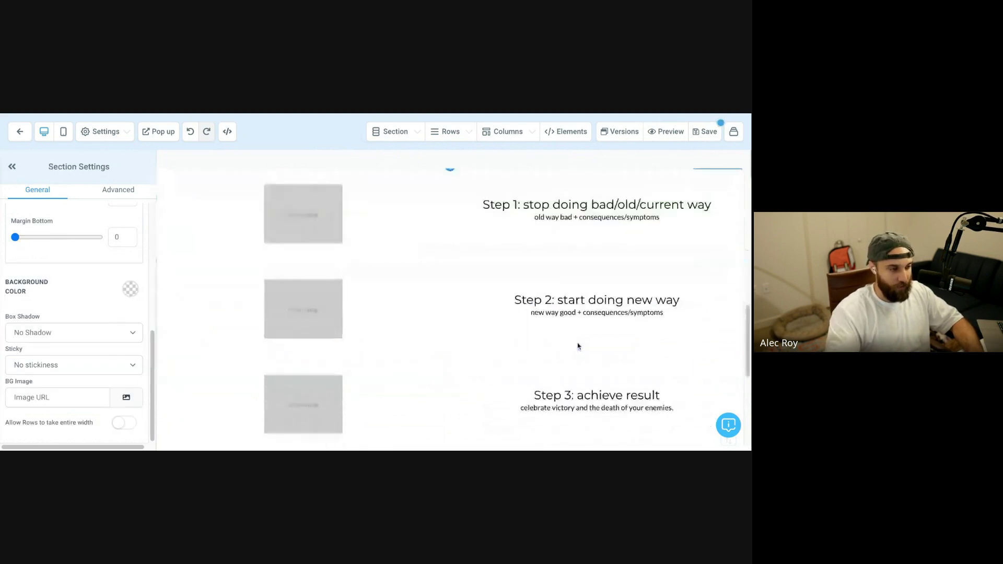
{"action": "scroll", "coordinate": [577, 342], "scroll_direction": "up", "scroll_amount": 10}
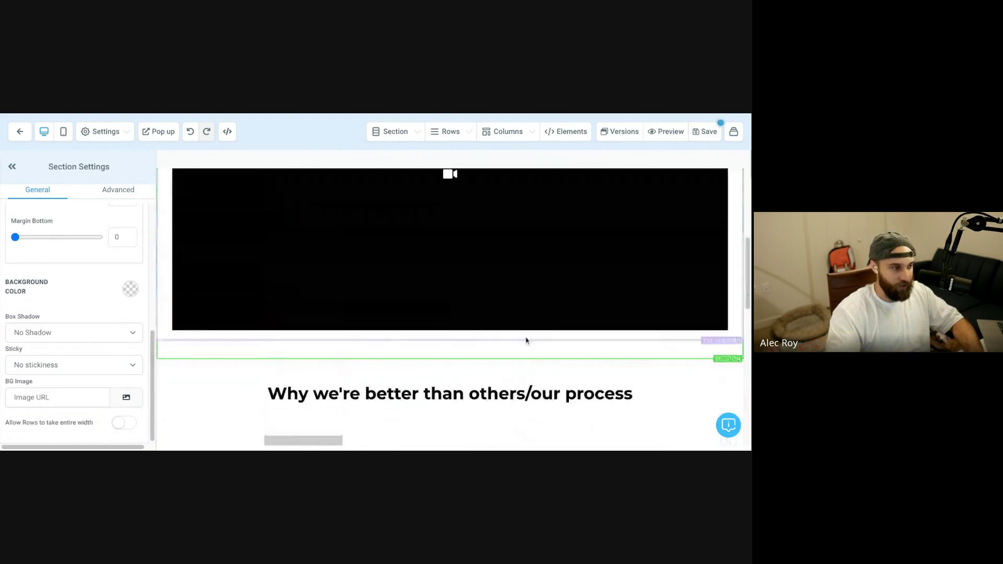
{"action": "scroll", "coordinate": [574, 386], "scroll_direction": "down", "scroll_amount": 2}
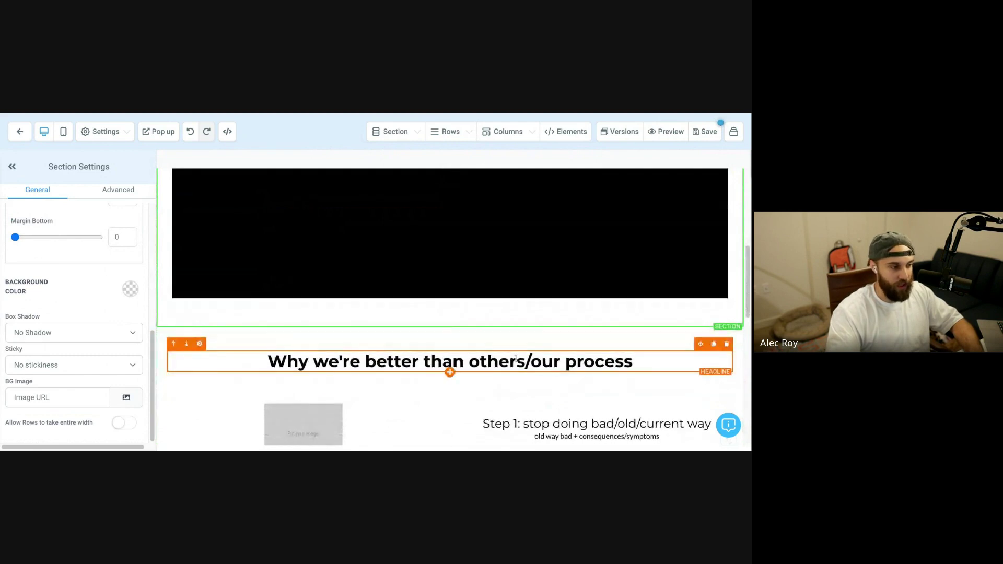
{"action": "scroll", "coordinate": [515, 360], "scroll_direction": "down", "scroll_amount": 3}
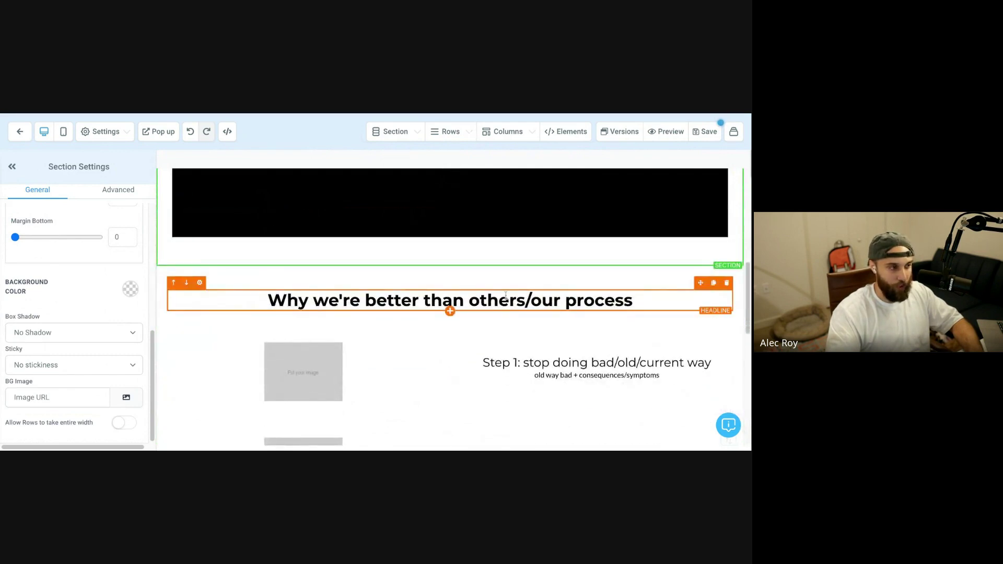
{"action": "scroll", "coordinate": [496, 314], "scroll_direction": "down", "scroll_amount": 3}
{"action": "scroll", "coordinate": [516, 341], "scroll_direction": "down", "scroll_amount": 5}
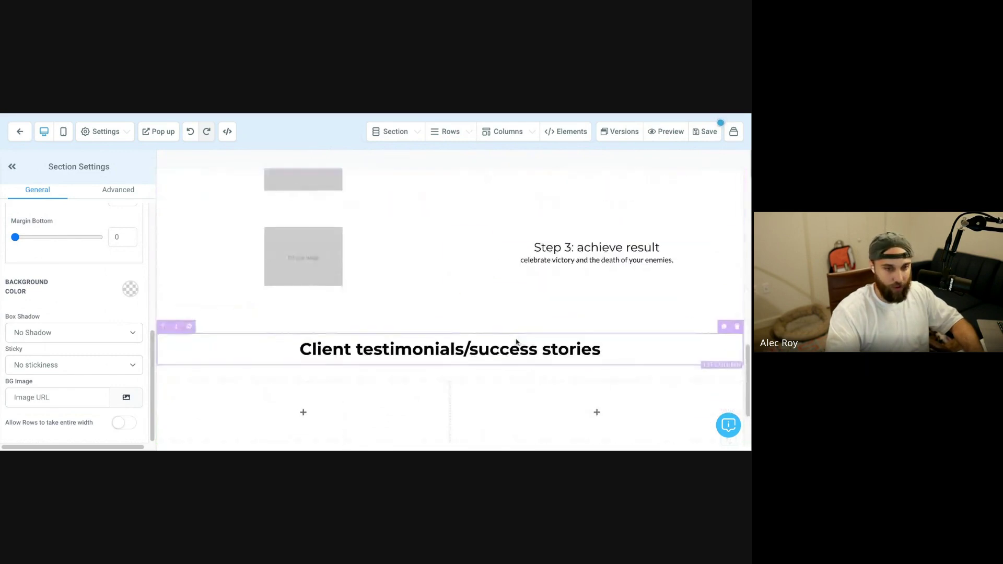
{"action": "scroll", "coordinate": [516, 342], "scroll_direction": "down", "scroll_amount": 2}
{"action": "left_click", "coordinate": [368, 349]}
{"action": "left_click", "coordinate": [302, 341]}
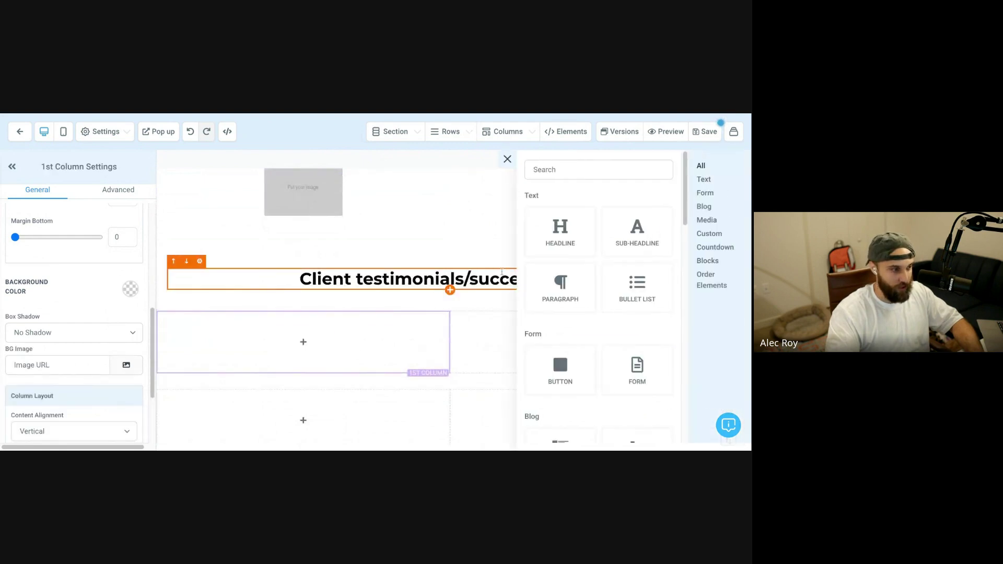
{"action": "scroll", "coordinate": [567, 269], "scroll_direction": "down", "scroll_amount": 2}
{"action": "scroll", "coordinate": [575, 253], "scroll_direction": "up", "scroll_amount": 2}
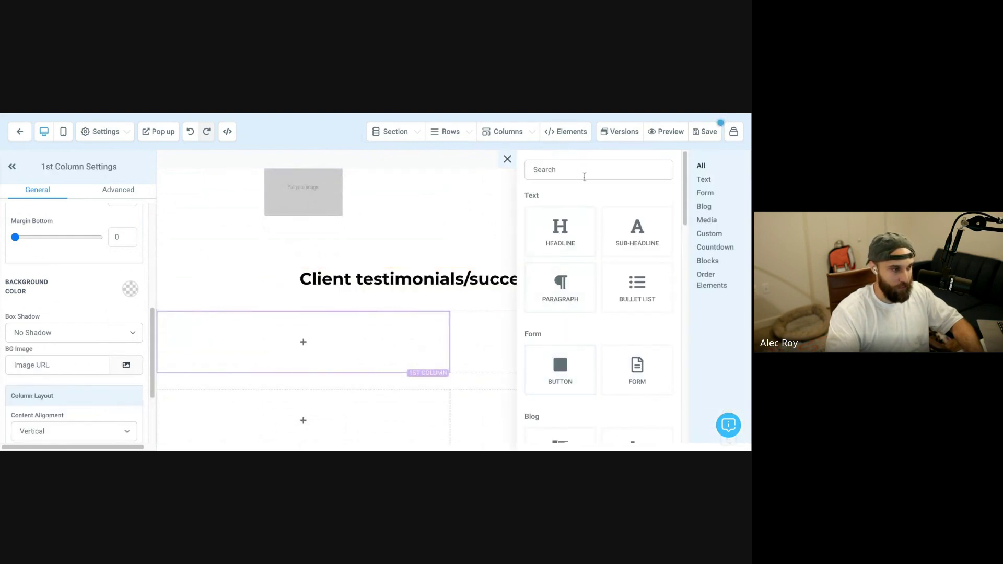
{"action": "type", "text": "vid"}
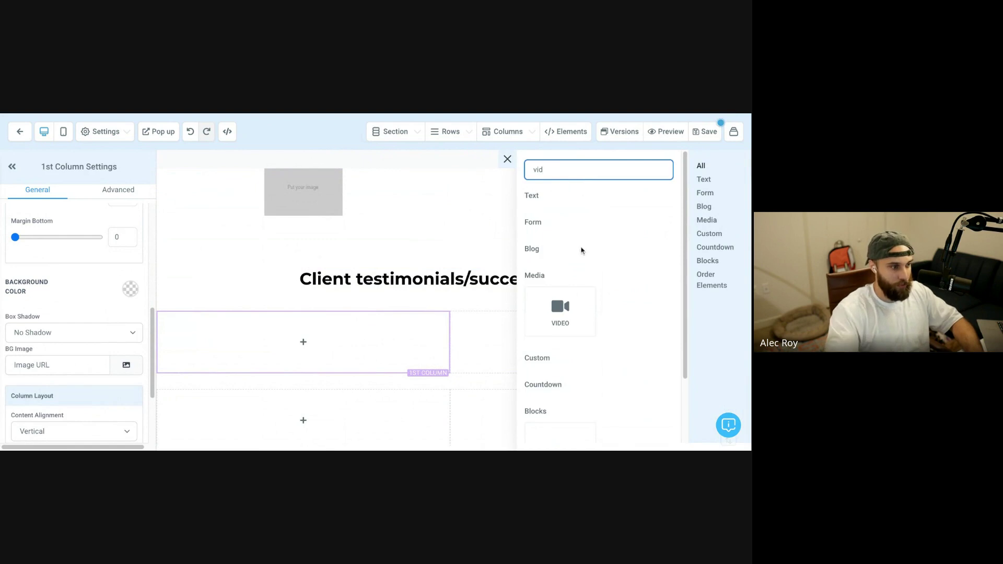
{"action": "left_click", "coordinate": [583, 296]}
Step: Add a video element to the second column of the same testimonials row
{"action": "scroll", "coordinate": [563, 293], "scroll_direction": "down", "scroll_amount": 3}
{"action": "left_click", "coordinate": [591, 259]}
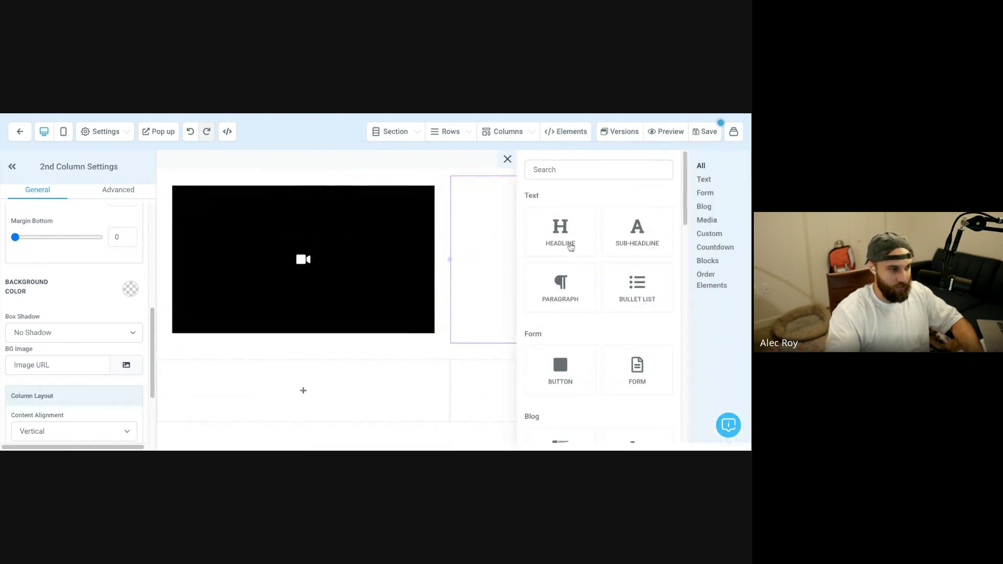
{"action": "type", "text": "vid"}
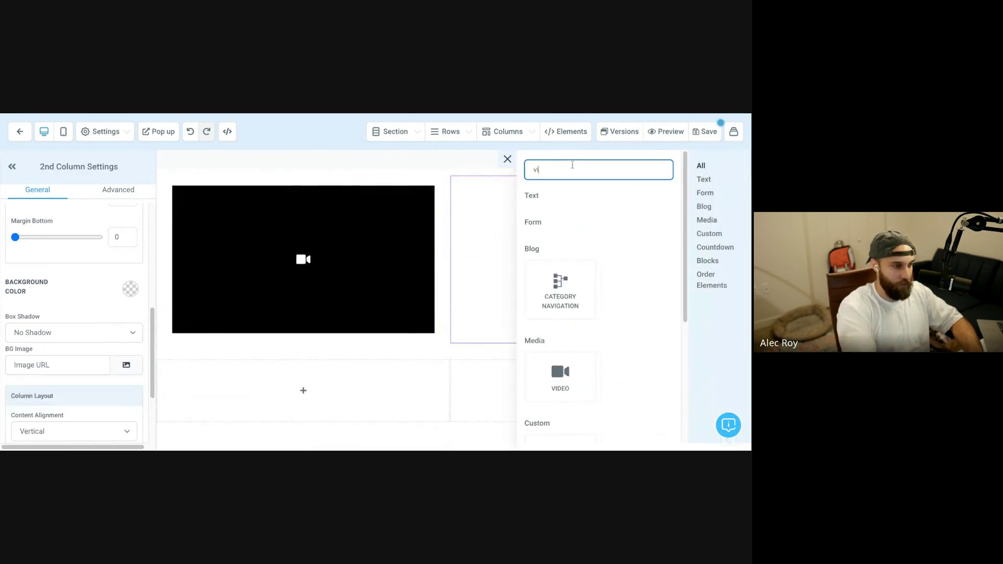
{"action": "left_click", "coordinate": [558, 293]}
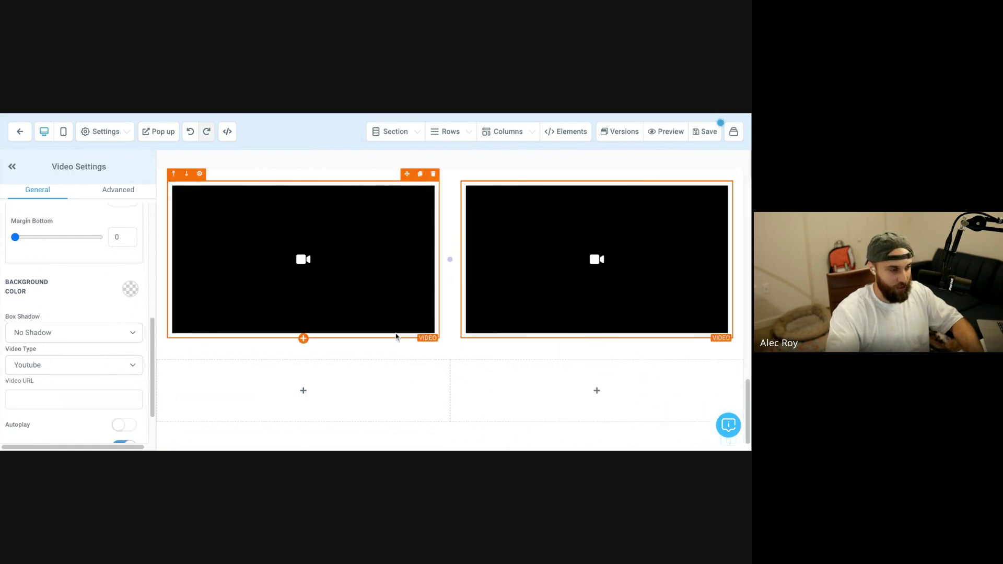
Step: Add a video element to the first column of the empty two-column row beneath the two testimonial videos
{"action": "left_click", "coordinate": [315, 393]}
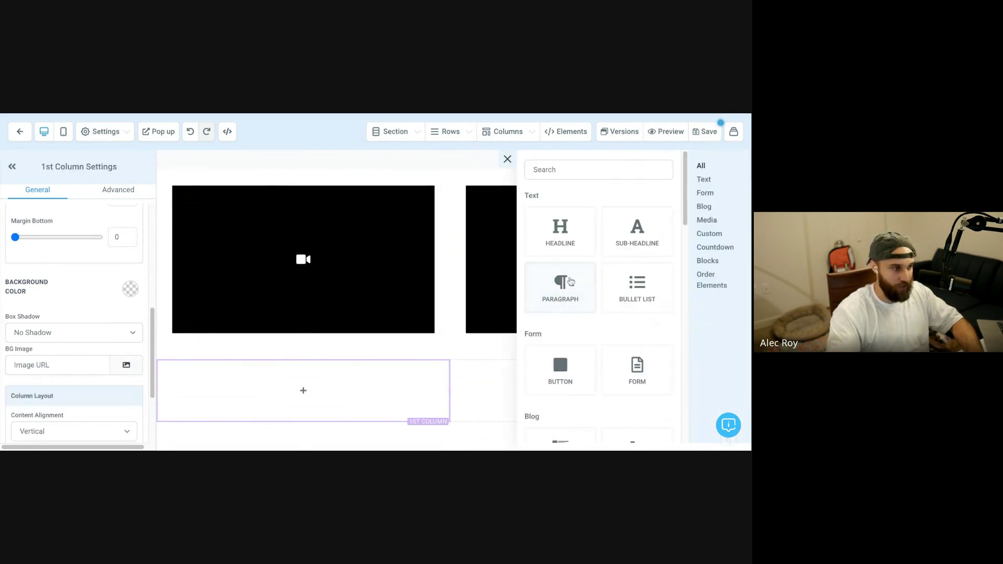
{"action": "left_click", "coordinate": [579, 168]}
{"action": "type", "text": "video"}
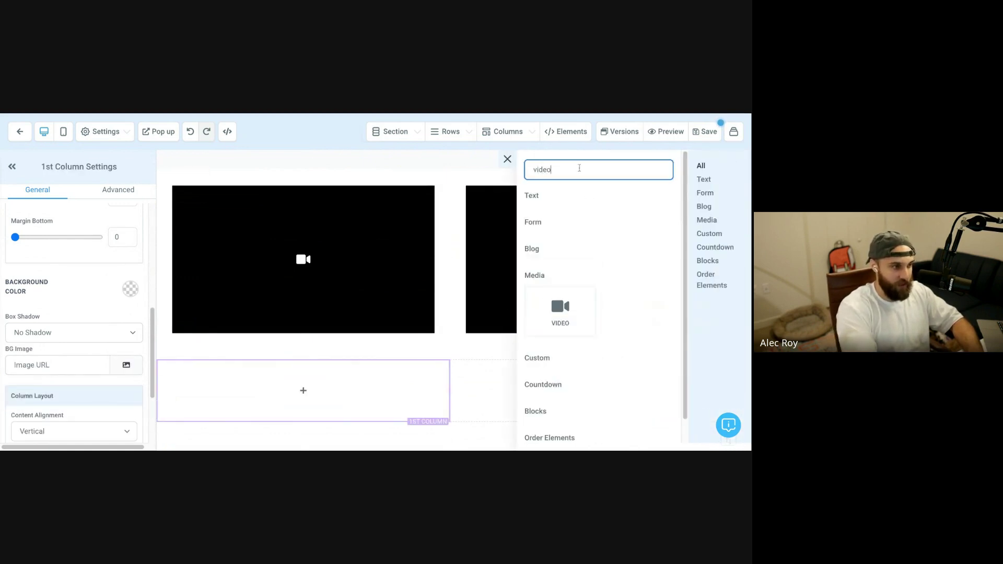
{"action": "left_click", "coordinate": [568, 313]}
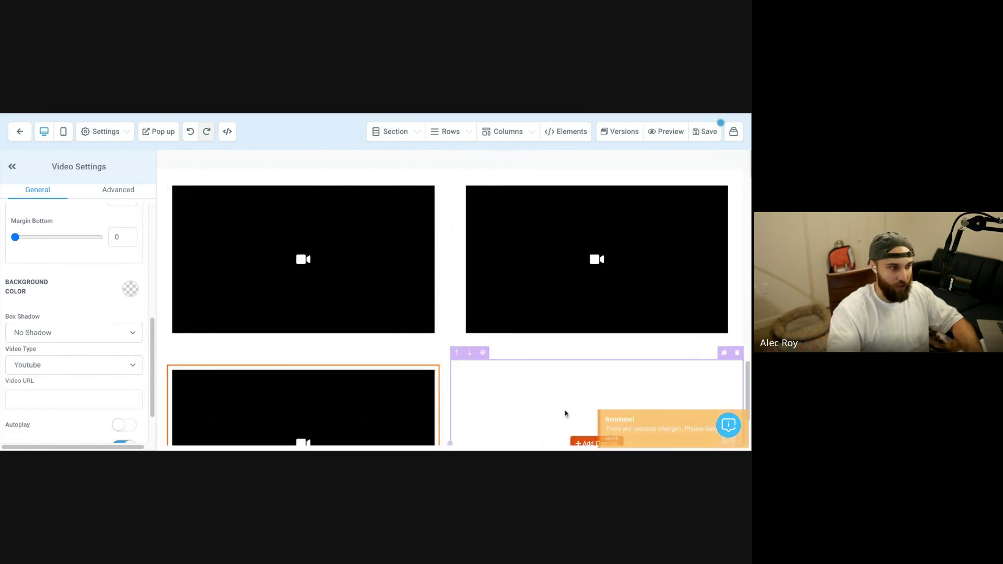
Step: Add a video element to the second column of the lower testimonials row
{"action": "scroll", "coordinate": [580, 391], "scroll_direction": "down", "scroll_amount": 3}
{"action": "left_click", "coordinate": [587, 359]}
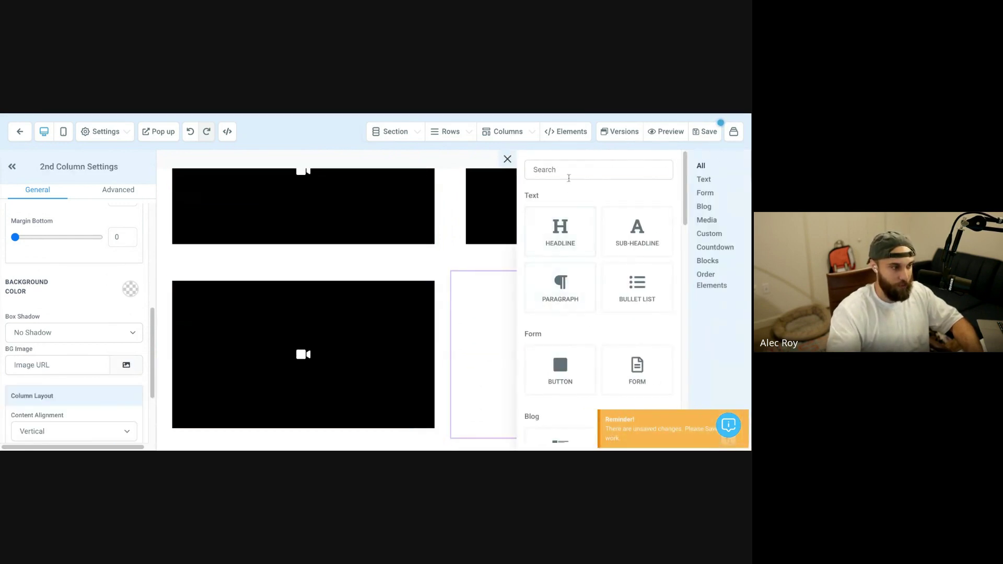
{"action": "type", "text": "video"}
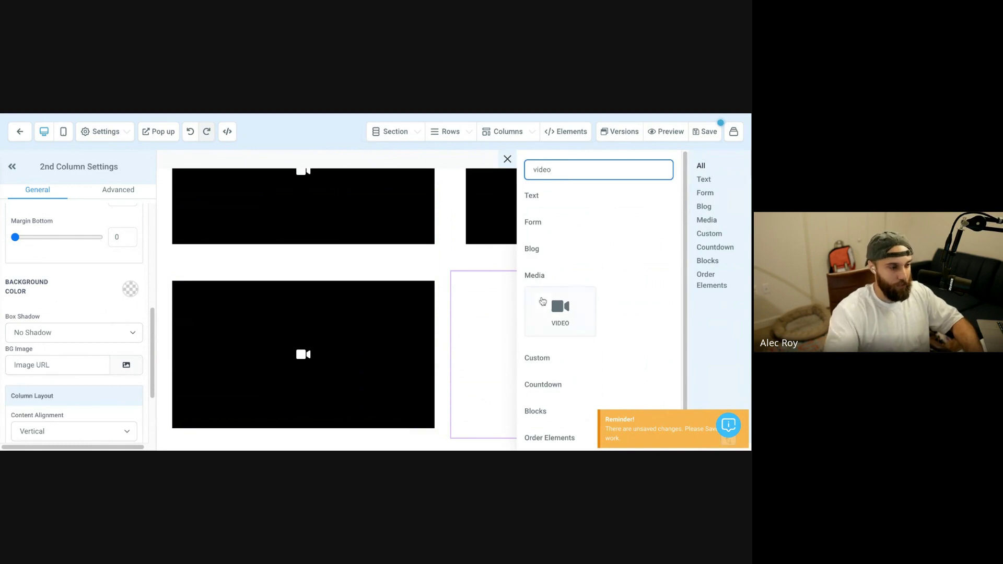
{"action": "left_click", "coordinate": [542, 301]}
Step: Insert a full-width section with a one-column row between the main video and the "Why we're better than others/our process" headline
{"action": "scroll", "coordinate": [475, 293], "scroll_direction": "up", "scroll_amount": 10}
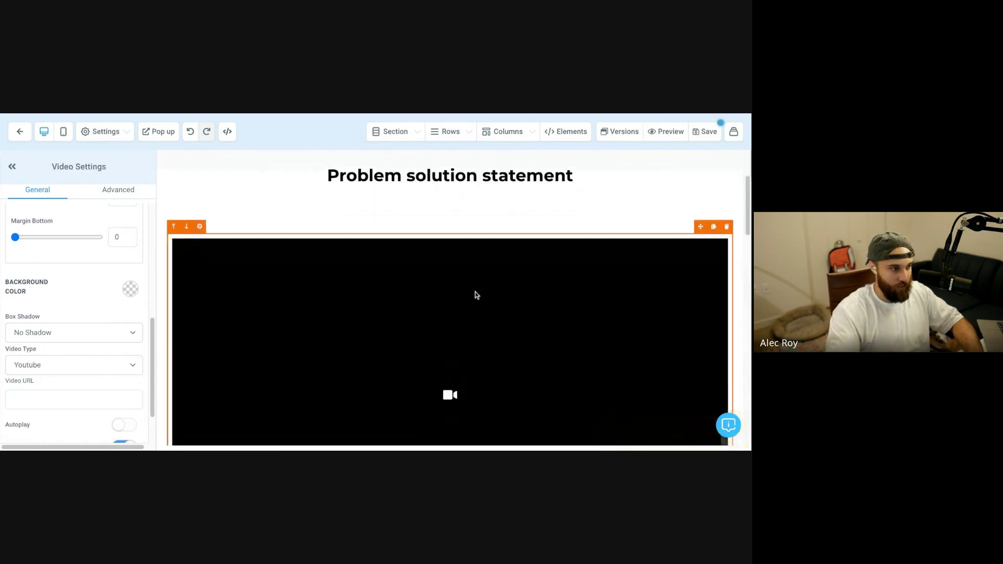
{"action": "scroll", "coordinate": [475, 291], "scroll_direction": "down", "scroll_amount": 5}
{"action": "scroll", "coordinate": [502, 319], "scroll_direction": "up", "scroll_amount": 6}
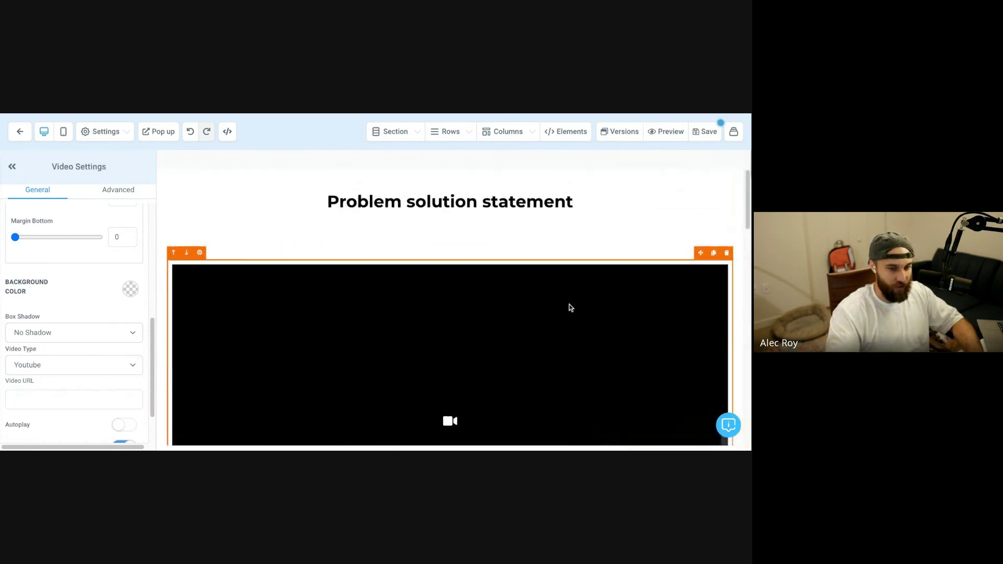
{"action": "scroll", "coordinate": [569, 307], "scroll_direction": "down", "scroll_amount": 6}
{"action": "scroll", "coordinate": [476, 287], "scroll_direction": "up", "scroll_amount": 5}
{"action": "scroll", "coordinate": [465, 308], "scroll_direction": "down", "scroll_amount": 1}
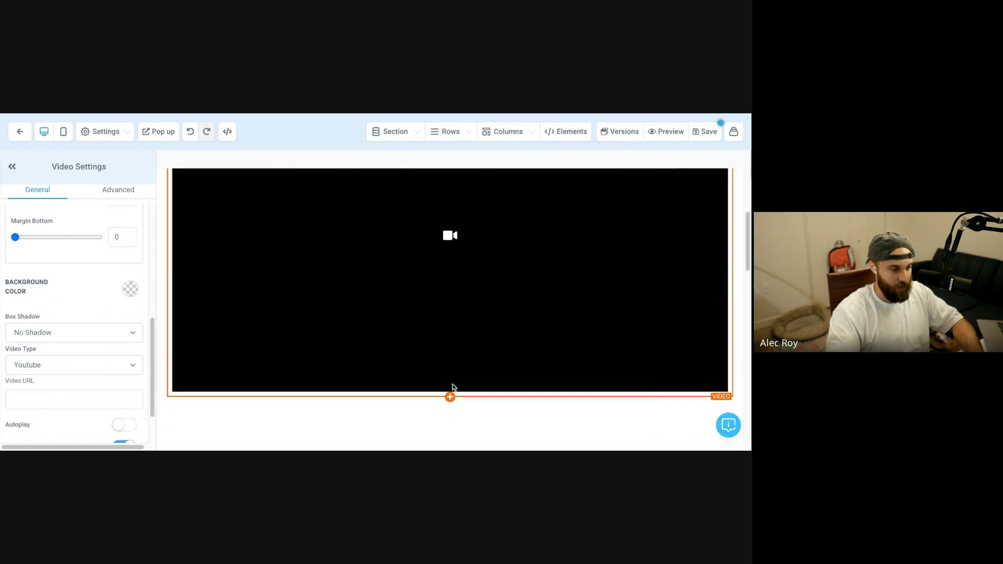
{"action": "scroll", "coordinate": [451, 413], "scroll_direction": "down", "scroll_amount": 4}
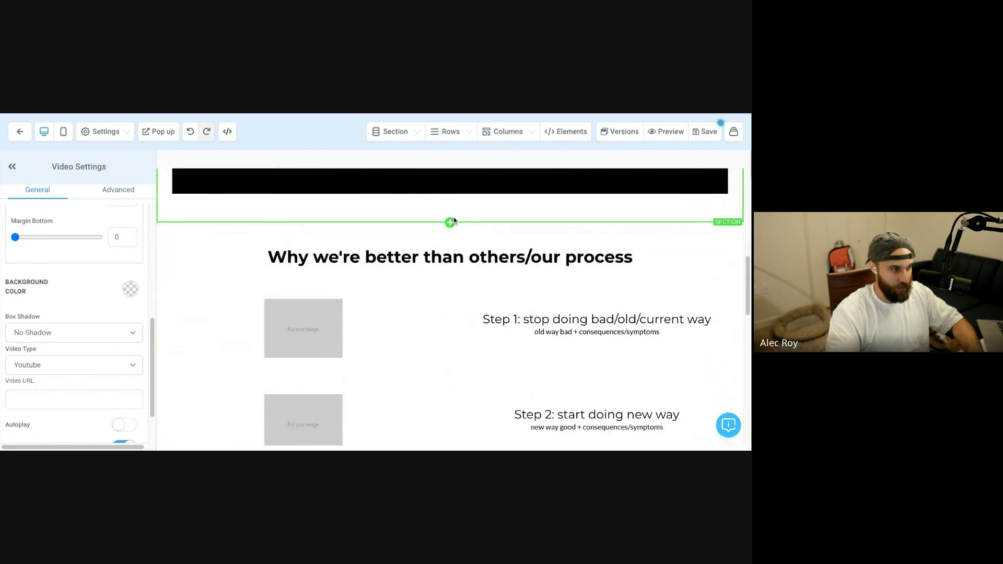
{"action": "left_click", "coordinate": [450, 223]}
{"action": "left_click", "coordinate": [567, 195]}
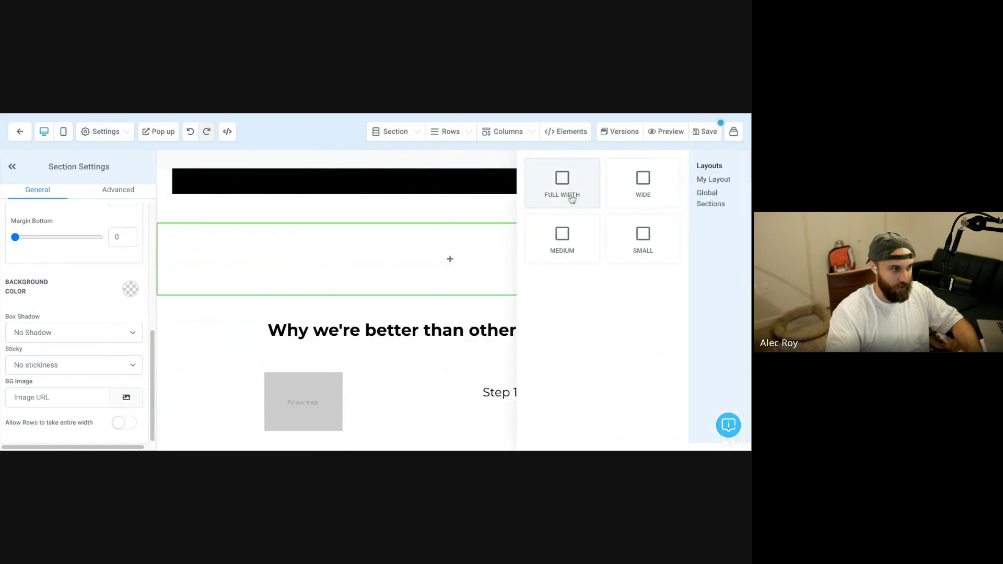
{"action": "left_click", "coordinate": [454, 259]}
{"action": "left_click", "coordinate": [610, 212]}
Step: Add a calendar element to the empty one-column row beneath the main video
{"action": "left_click", "coordinate": [462, 274]}
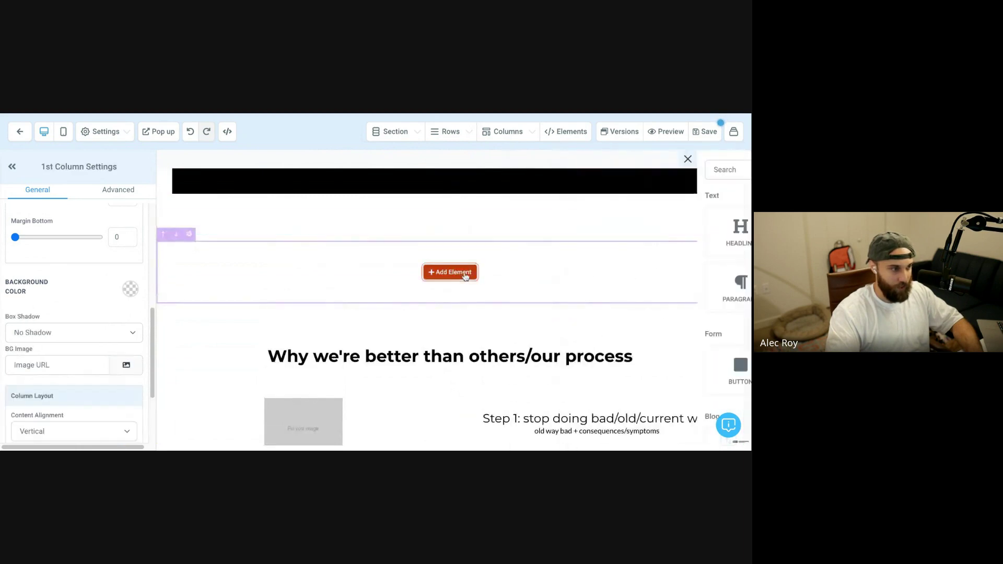
{"action": "type", "text": "cale"}
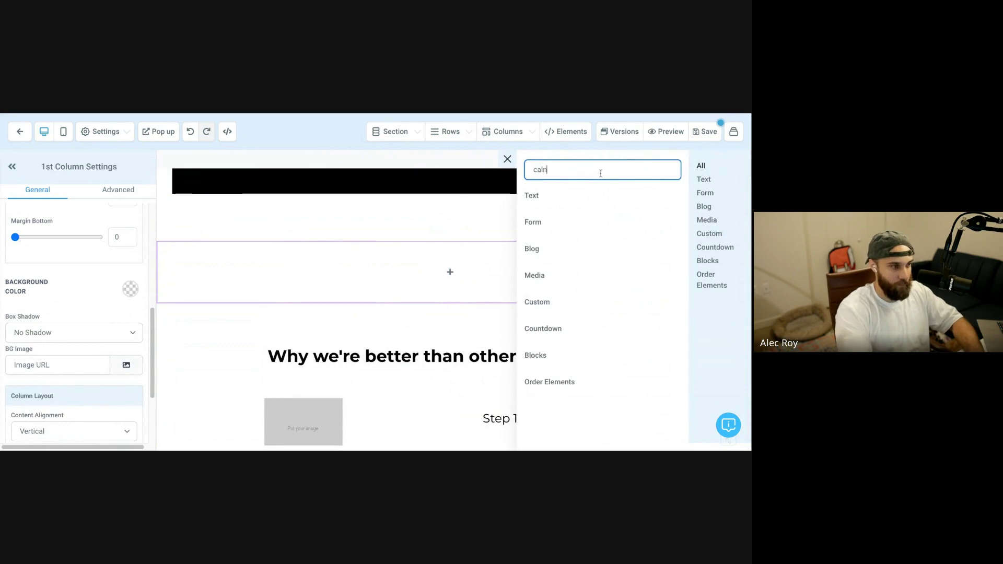
{"action": "left_click", "coordinate": [561, 341]}
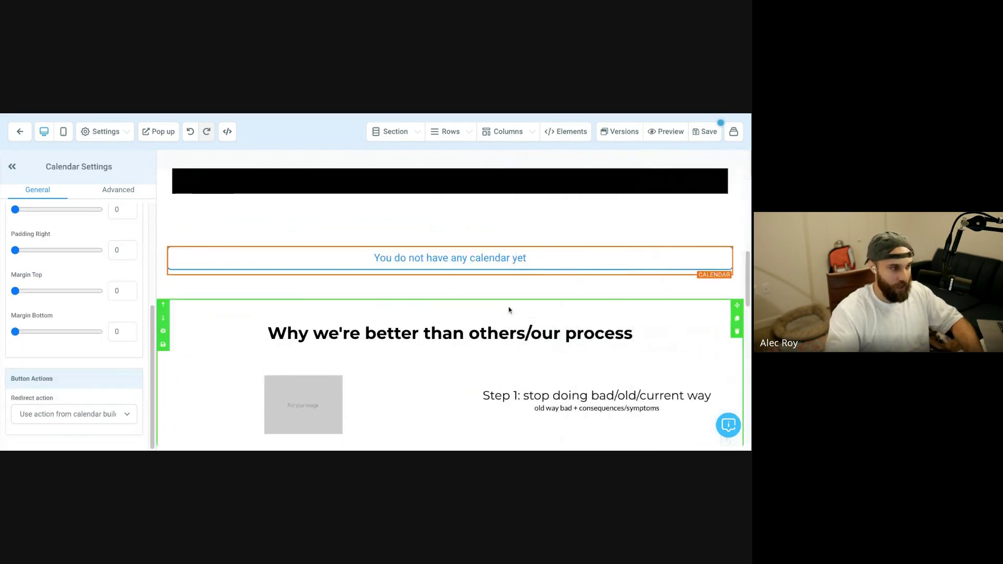
{"action": "left_click", "coordinate": [563, 216]}
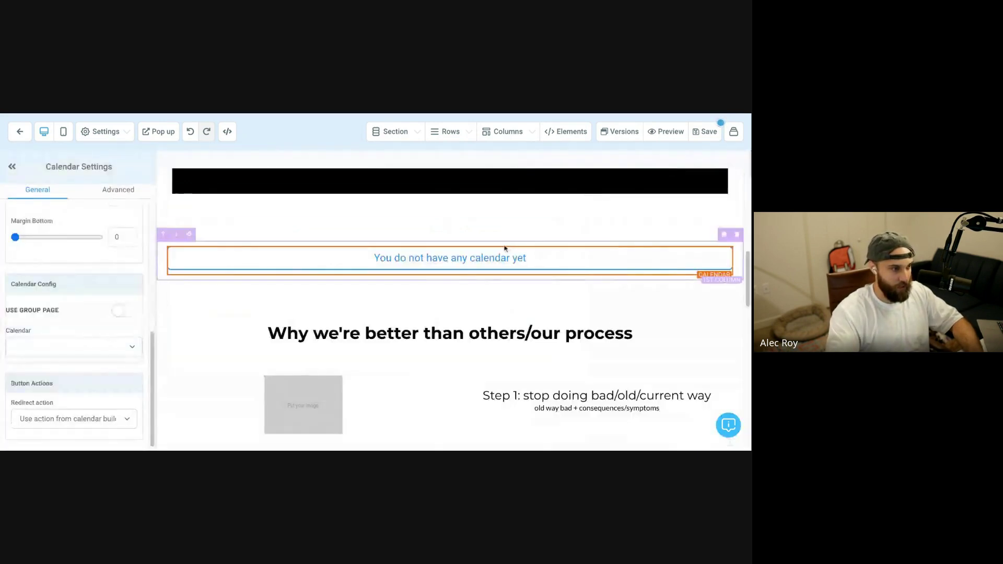
Step: Insert a full-width section with a one-column row beneath the last row of testimonial videos
{"action": "scroll", "coordinate": [504, 249], "scroll_direction": "down", "scroll_amount": 15}
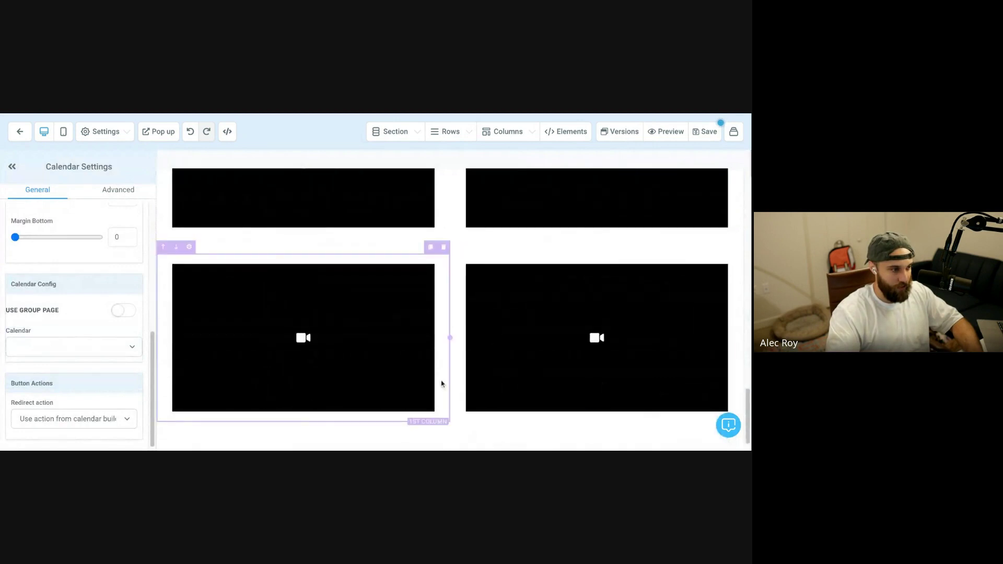
{"action": "left_click", "coordinate": [450, 442]}
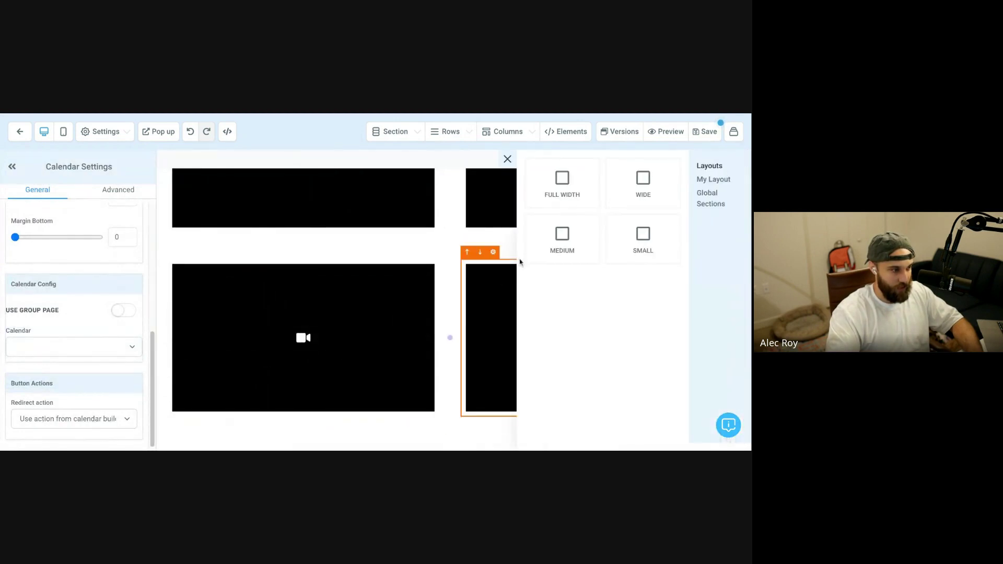
{"action": "left_click", "coordinate": [575, 189]}
{"action": "left_click", "coordinate": [458, 413]}
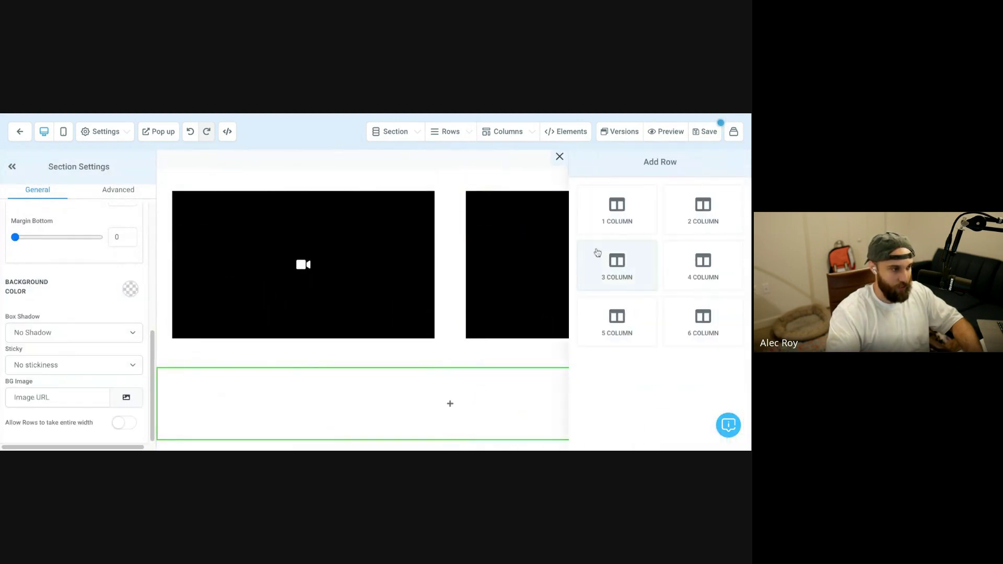
{"action": "left_click", "coordinate": [463, 405]}
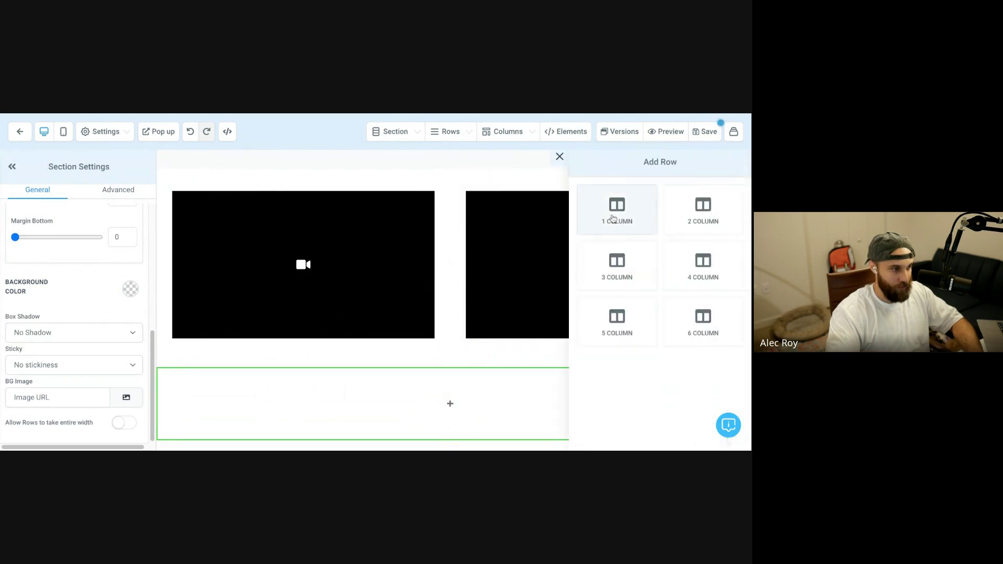
{"action": "left_click", "coordinate": [462, 405]}
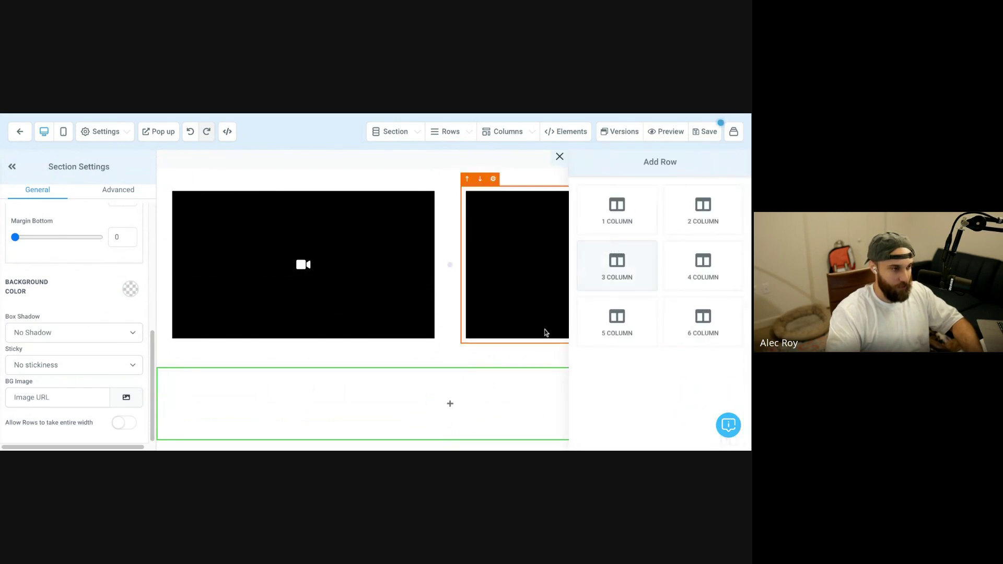
{"action": "left_click", "coordinate": [459, 409]}
{"action": "left_click", "coordinate": [619, 217]}
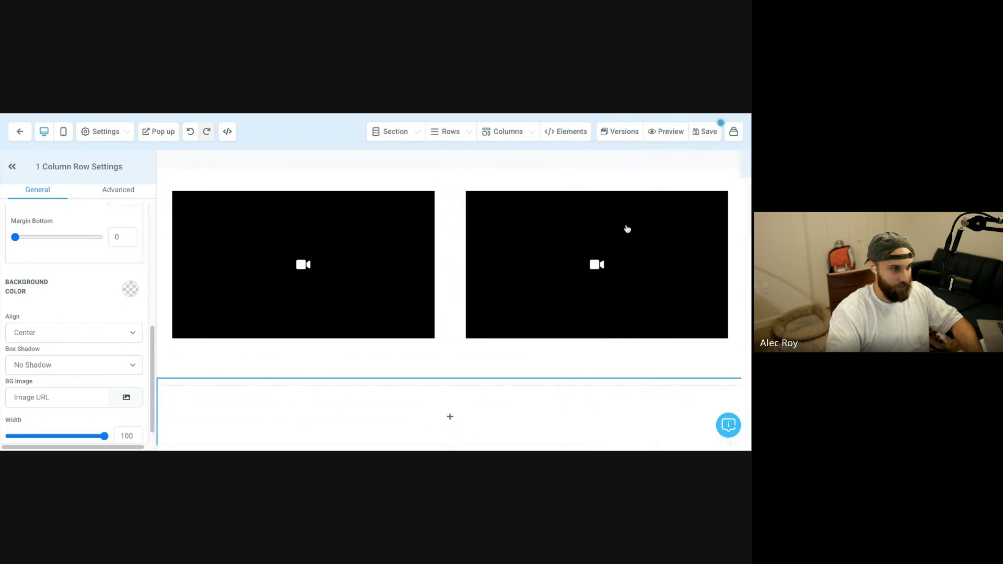
Step: Add a headline reading "FAQ" to the empty row beneath the testimonial videos
{"action": "left_click", "coordinate": [451, 392]}
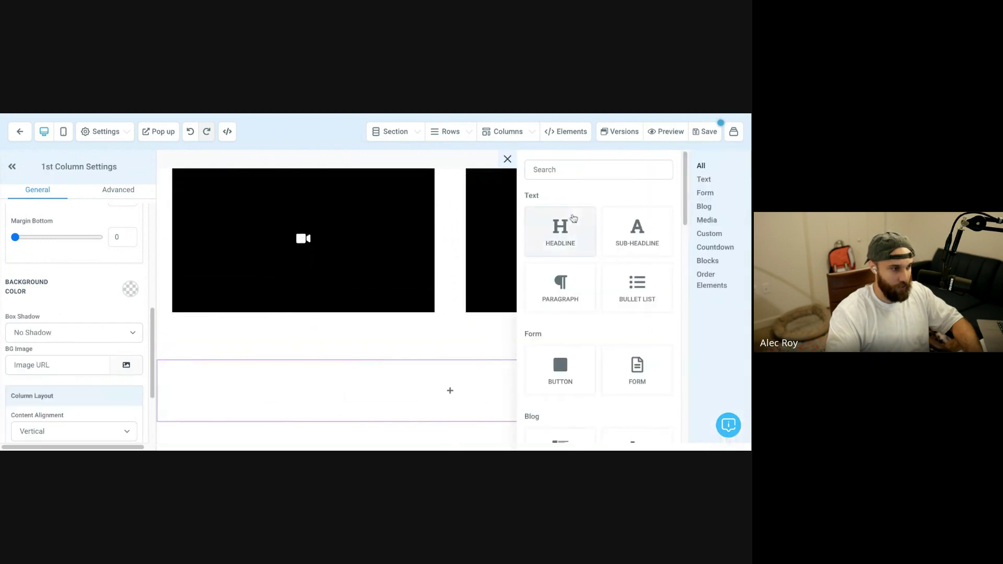
{"action": "left_click", "coordinate": [561, 227]}
{"action": "left_click", "coordinate": [525, 406]}
{"action": "triple_click", "coordinate": [528, 407]}
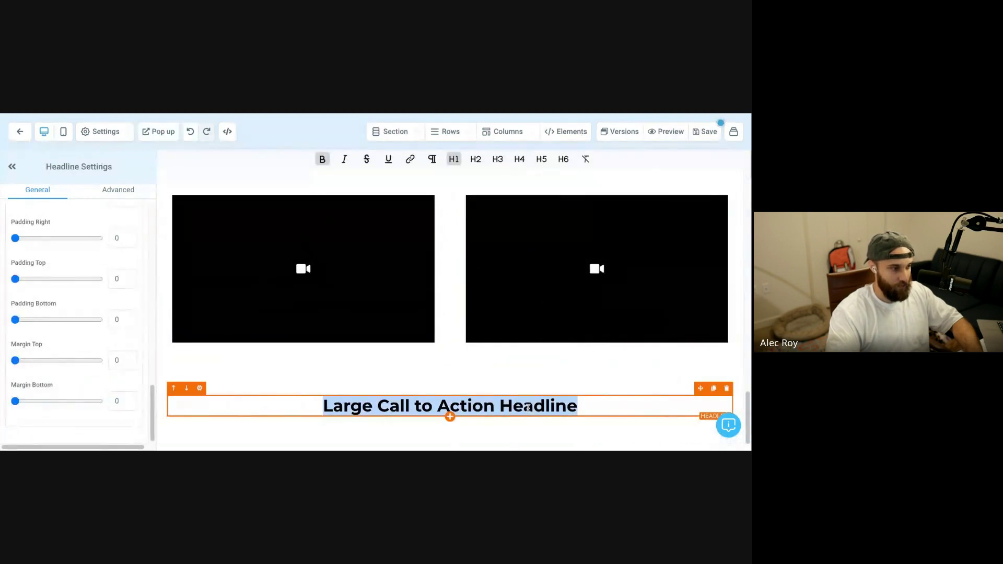
{"action": "type", "text": "FA"}
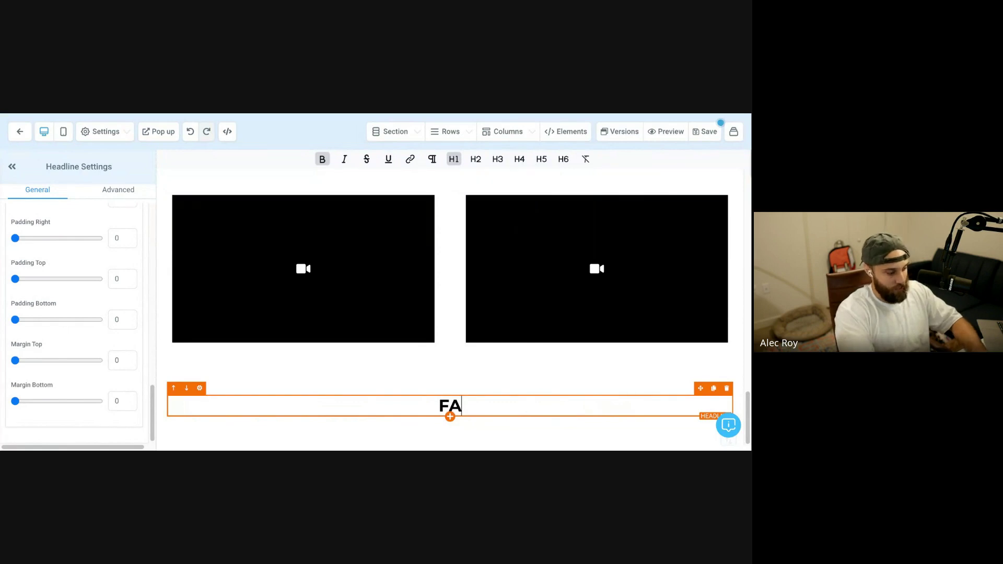
{"action": "type", "text": "Q"}
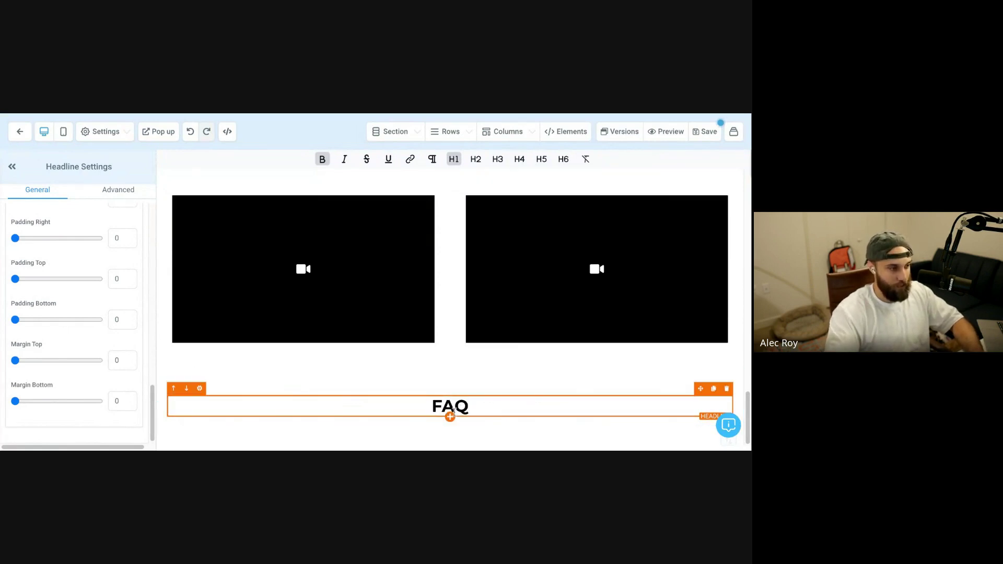
Step: Add an FAQ element directly beneath the FAQ headline
{"action": "left_click", "coordinate": [450, 416]}
{"action": "left_click", "coordinate": [598, 169]}
{"action": "type", "text": "fa"}
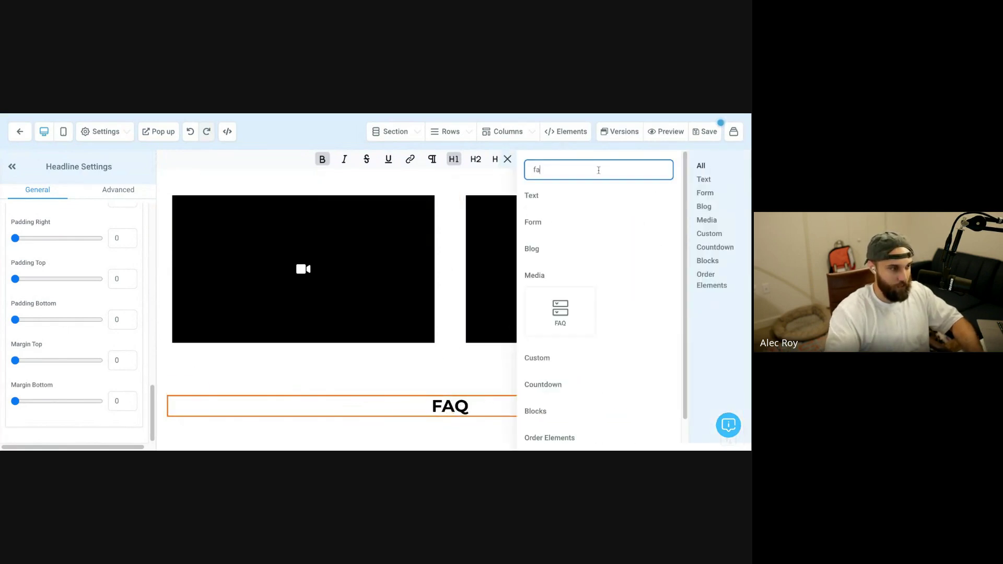
{"action": "left_click", "coordinate": [560, 311]}
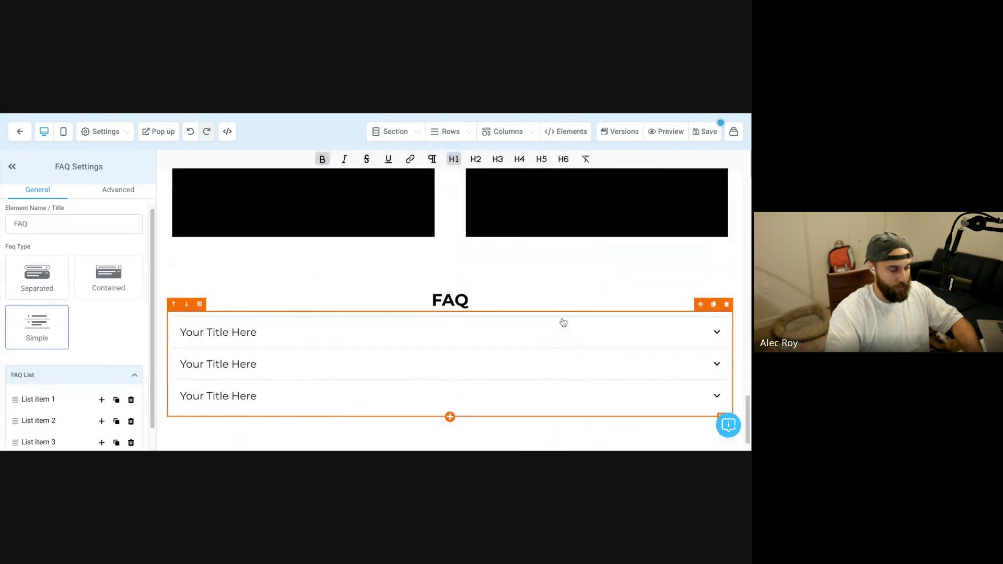
{"action": "left_click", "coordinate": [684, 284]}
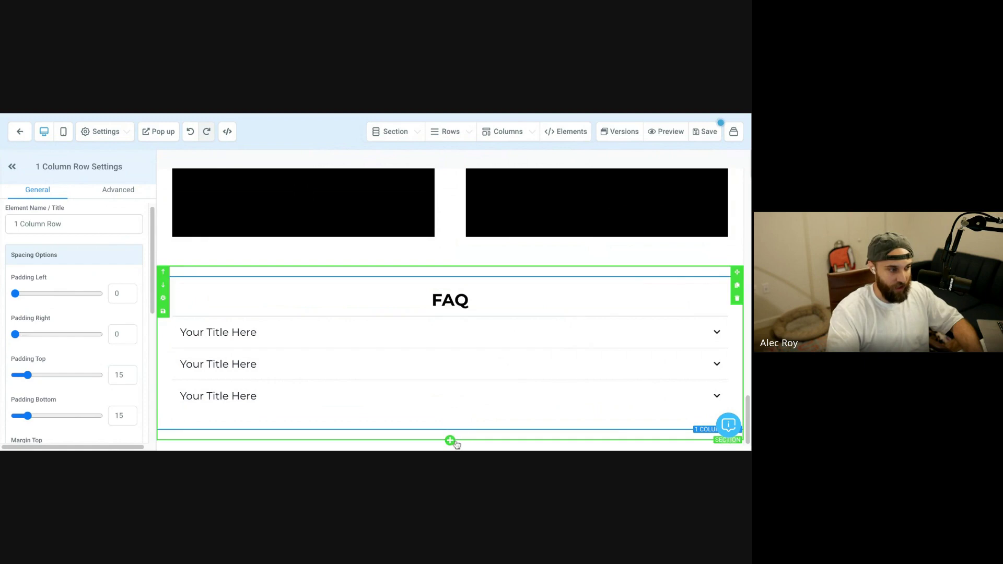
Step: Set the left, right, top and bottom padding of the video under the "Problem solution statement" headline to 100
{"action": "scroll", "coordinate": [694, 266], "scroll_direction": "up", "scroll_amount": 10}
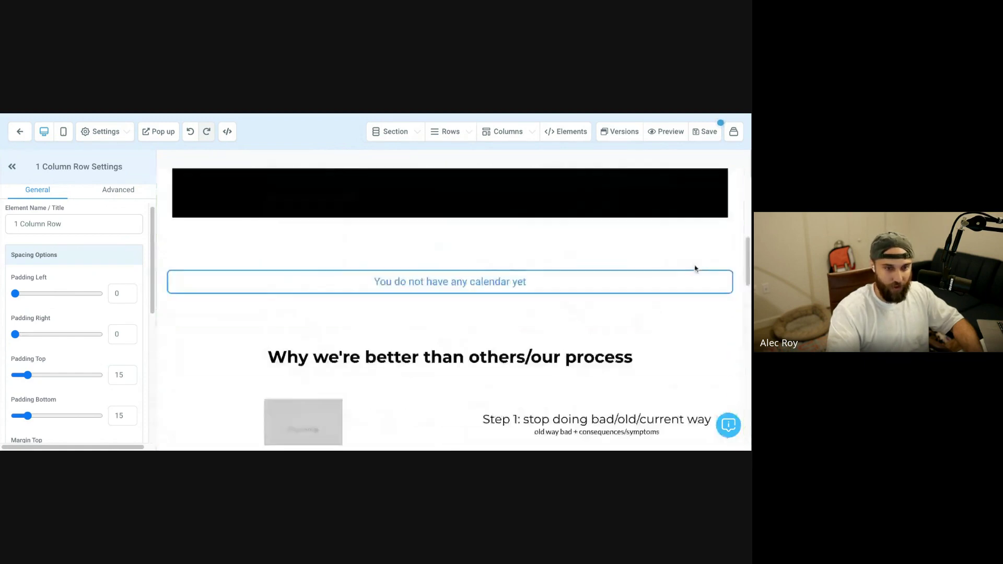
{"action": "scroll", "coordinate": [695, 268], "scroll_direction": "up", "scroll_amount": 4}
{"action": "scroll", "coordinate": [639, 279], "scroll_direction": "down", "scroll_amount": 1}
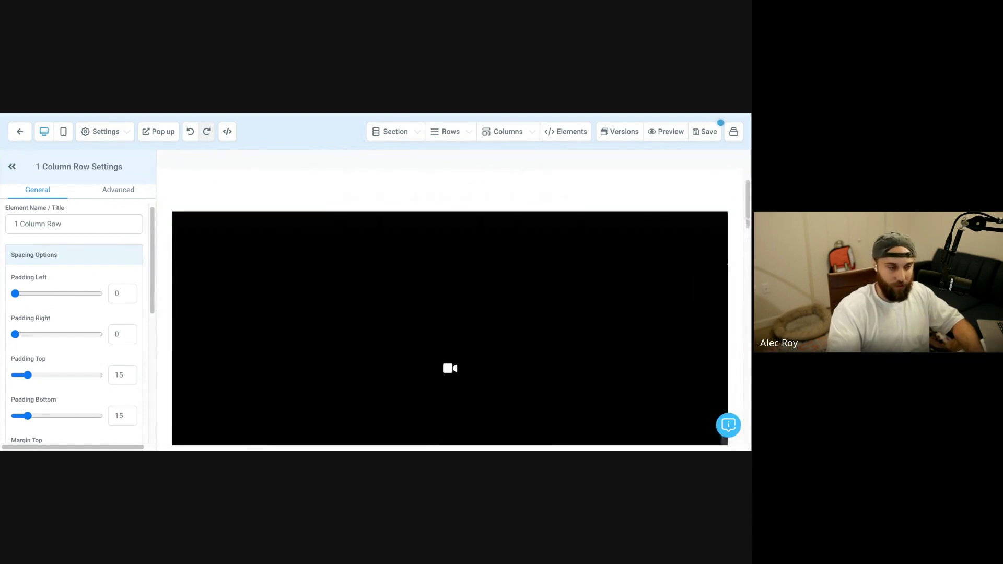
{"action": "left_click", "coordinate": [639, 279]}
{"action": "scroll", "coordinate": [31, 315], "scroll_direction": "down", "scroll_amount": 1}
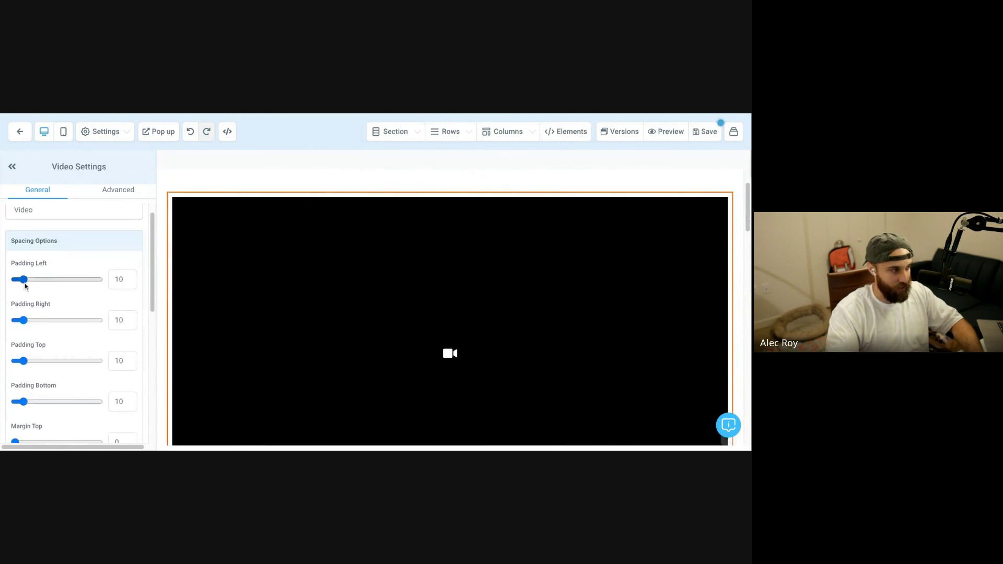
{"action": "mouse_move", "coordinate": [52, 279]}
{"action": "left_mouse_down"}
{"action": "mouse_move", "coordinate": [76, 279]}
{"action": "mouse_move", "coordinate": [32, 279]}
{"action": "mouse_move", "coordinate": [69, 280]}
{"action": "left_mouse_up"}
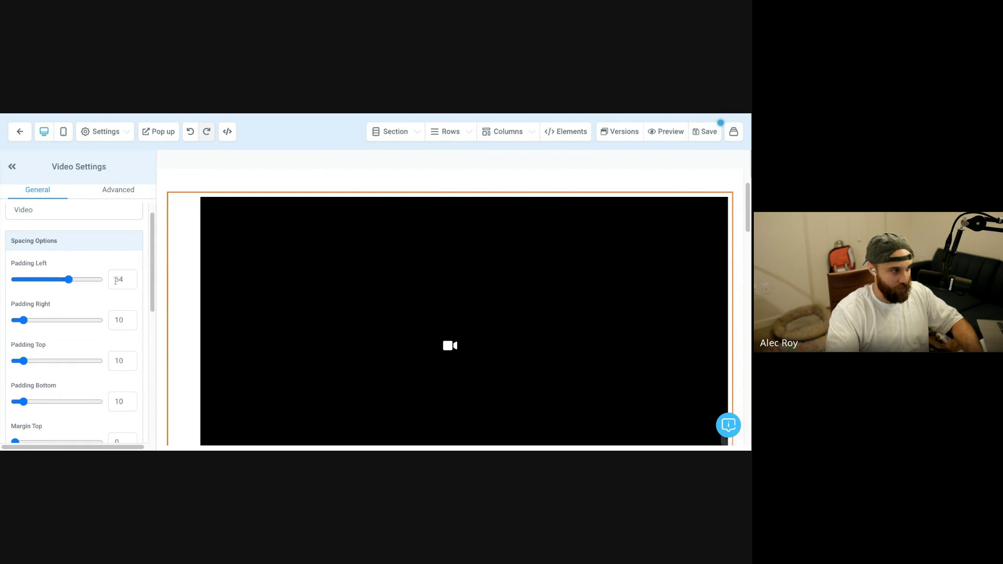
{"action": "type", "text": "100"}
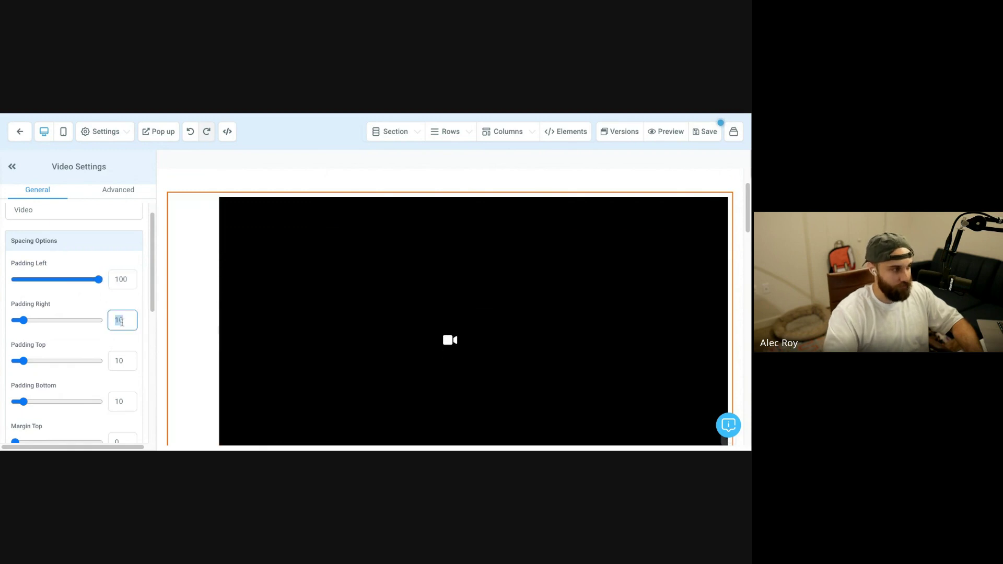
{"action": "left_click", "coordinate": [122, 322]}
{"action": "type", "text": "0"}
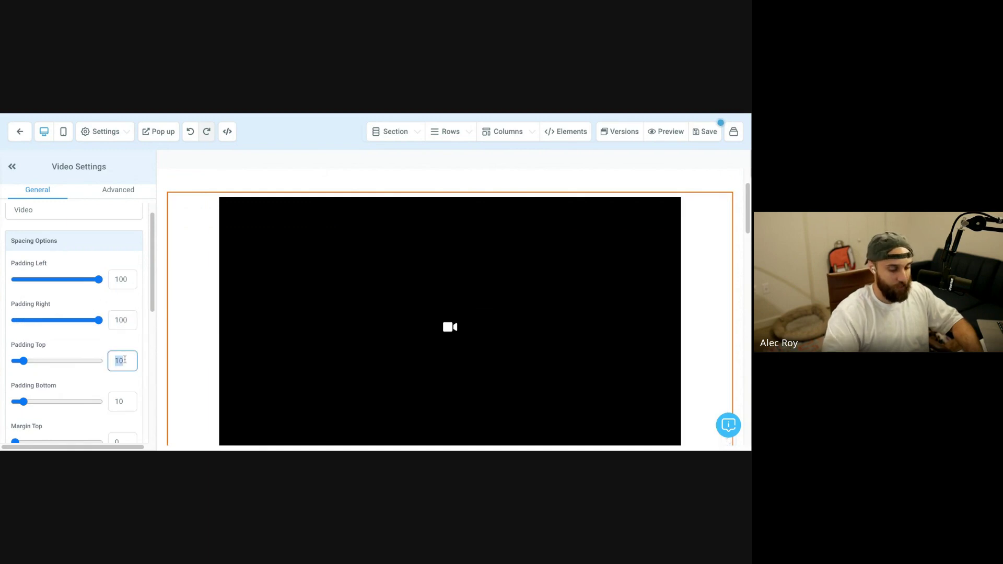
{"action": "type", "text": "100"}
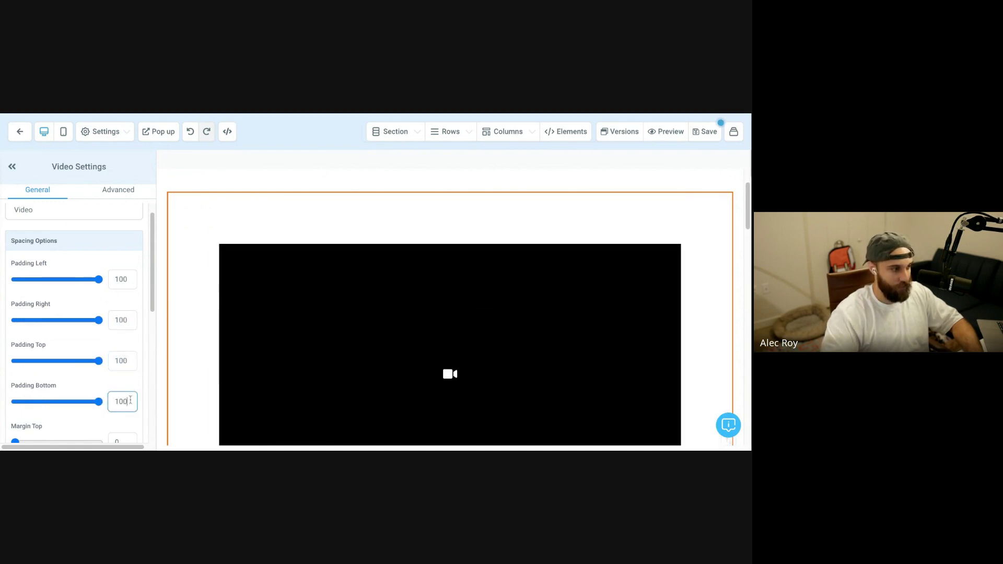
{"action": "scroll", "coordinate": [220, 358], "scroll_direction": "down", "scroll_amount": 2}
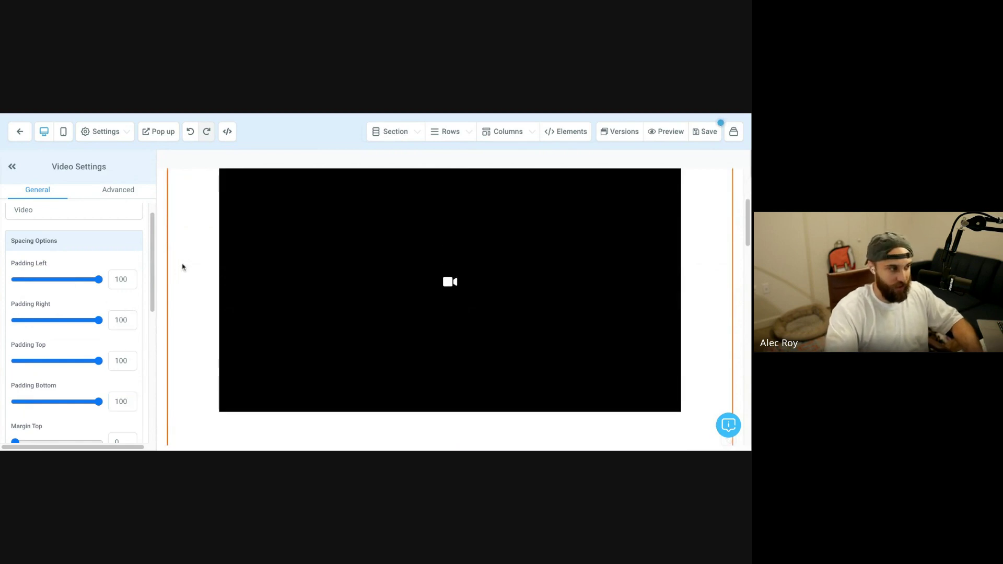
{"action": "scroll", "coordinate": [199, 264], "scroll_direction": "up", "scroll_amount": 3}
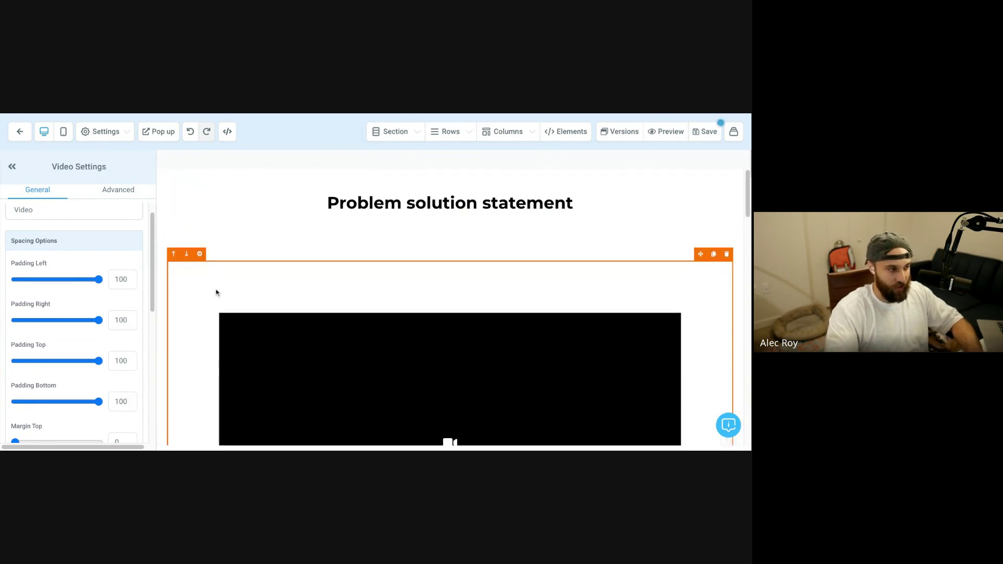
{"action": "scroll", "coordinate": [186, 296], "scroll_direction": "down", "scroll_amount": 5}
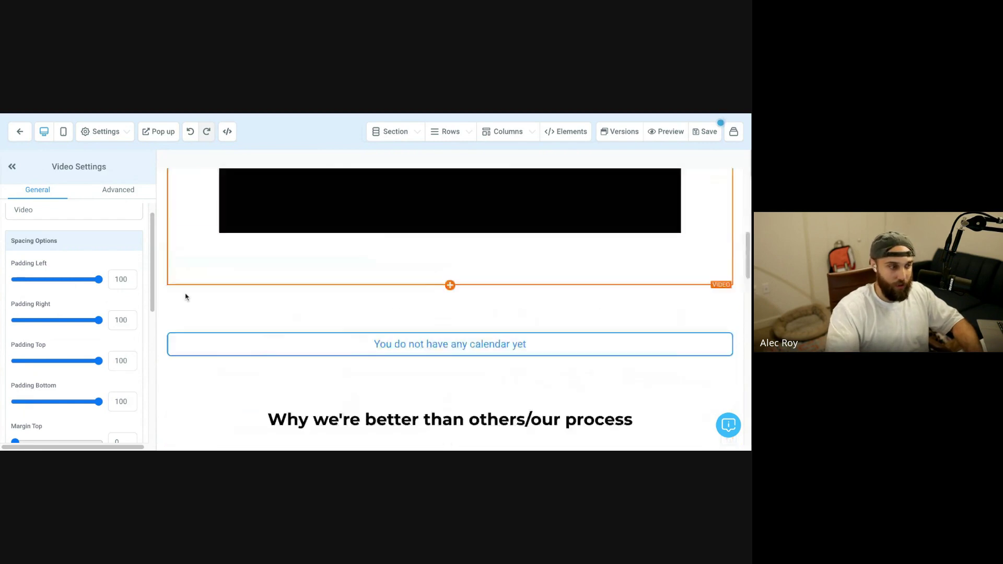
{"action": "scroll", "coordinate": [186, 297], "scroll_direction": "up", "scroll_amount": 5}
{"action": "scroll", "coordinate": [387, 252], "scroll_direction": "down", "scroll_amount": 5}
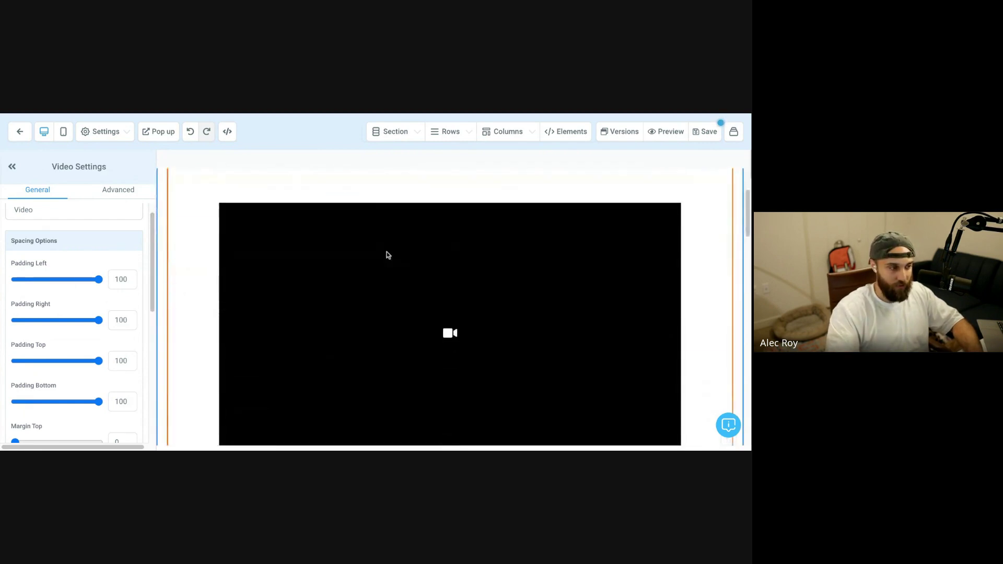
Step: Review the landing page layout from the padded video through the calendar, process section and testimonial video grid
{"action": "scroll", "coordinate": [444, 345], "scroll_direction": "down", "scroll_amount": 8}
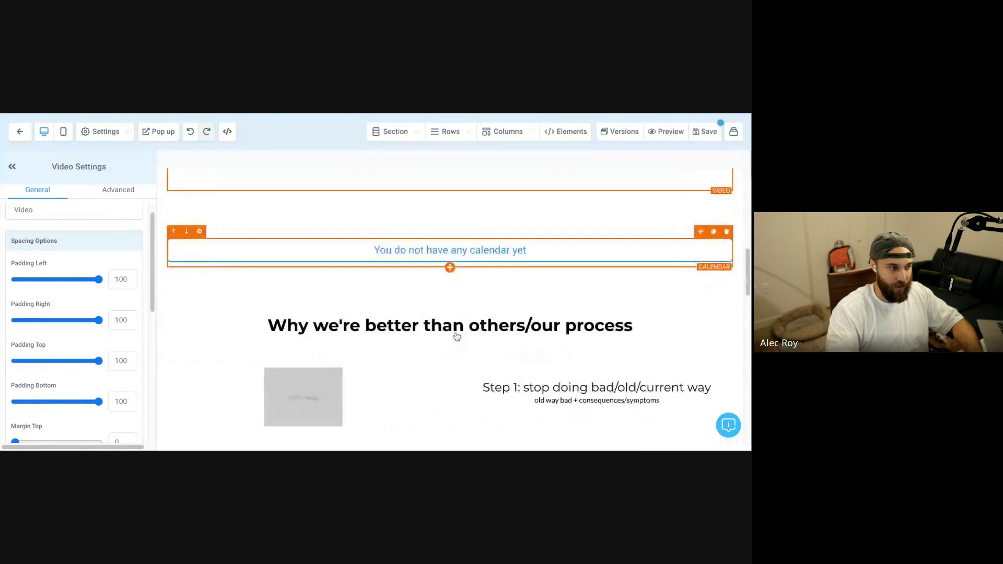
{"action": "scroll", "coordinate": [450, 367], "scroll_direction": "down", "scroll_amount": 10}
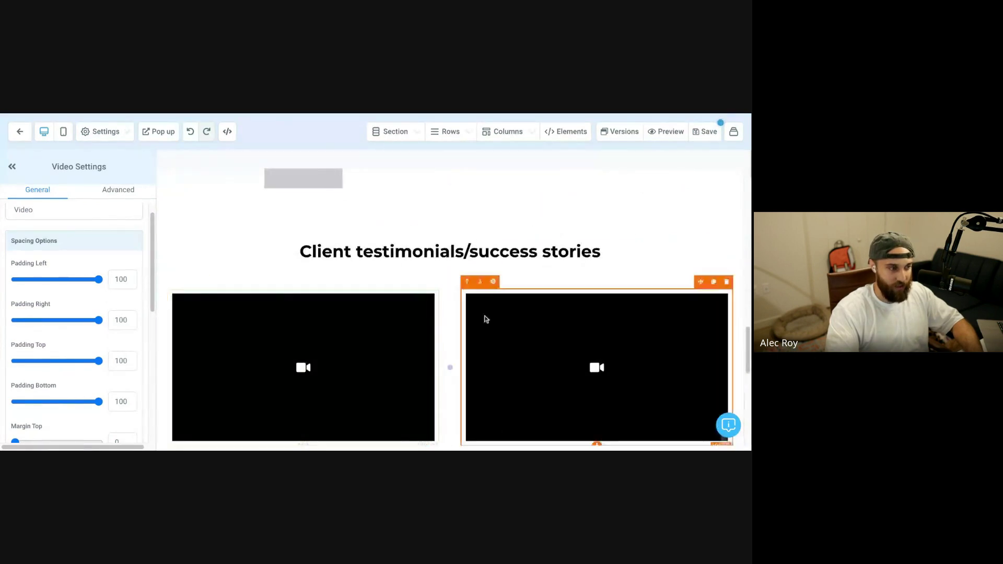
{"action": "scroll", "coordinate": [448, 336], "scroll_direction": "down", "scroll_amount": 2}
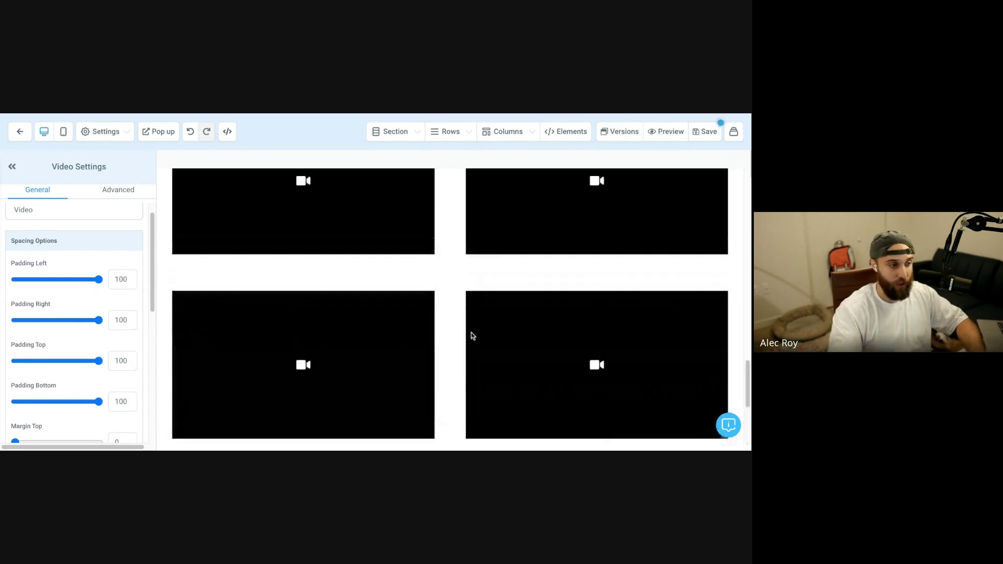
{"action": "scroll", "coordinate": [405, 301], "scroll_direction": "up", "scroll_amount": 15}
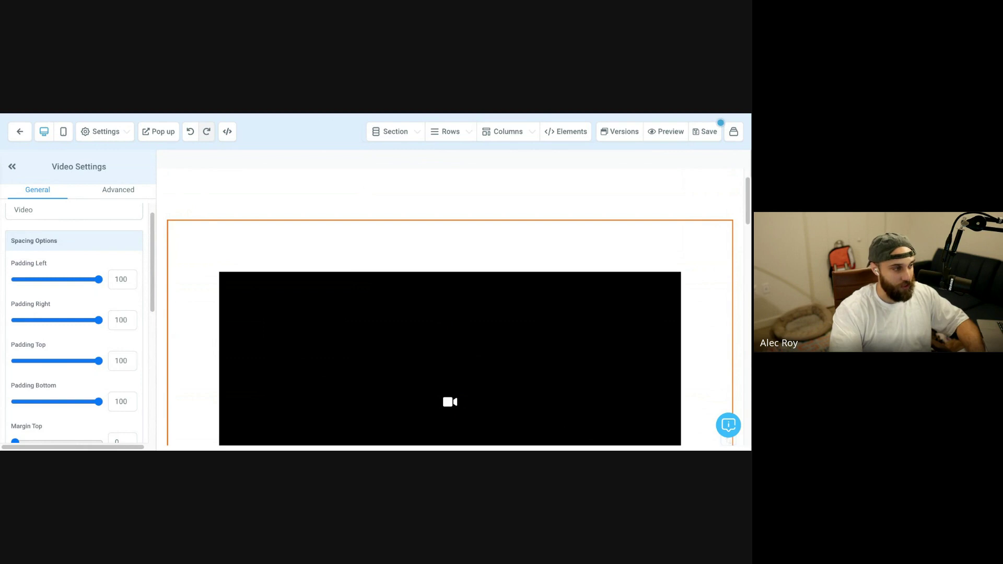
Step: Switch to the SkyDiamonds University example page and examine its main video, application section and first success stories
{"action": "key", "text": "ctrl+Tab"}
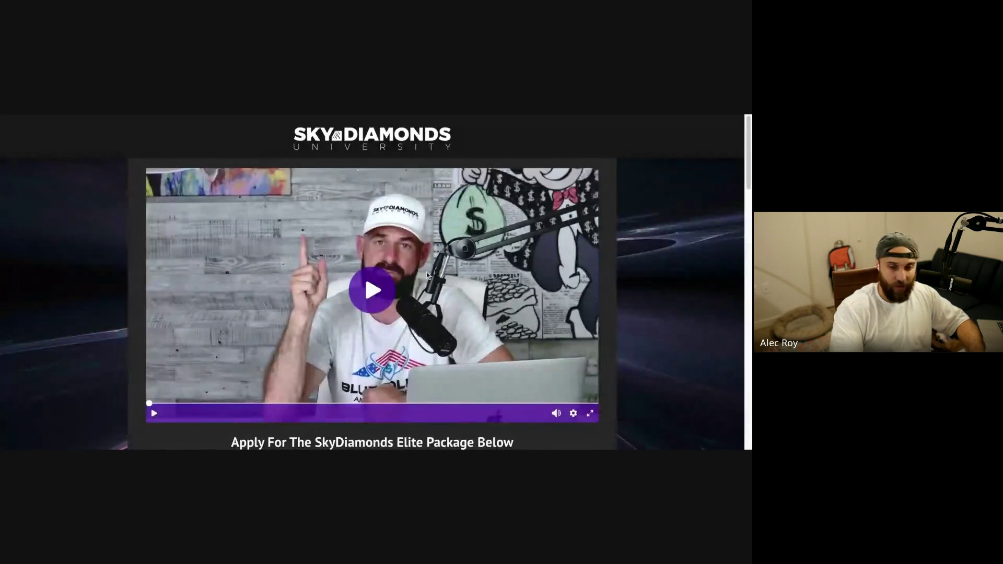
{"action": "scroll", "coordinate": [465, 270], "scroll_direction": "down", "scroll_amount": 7}
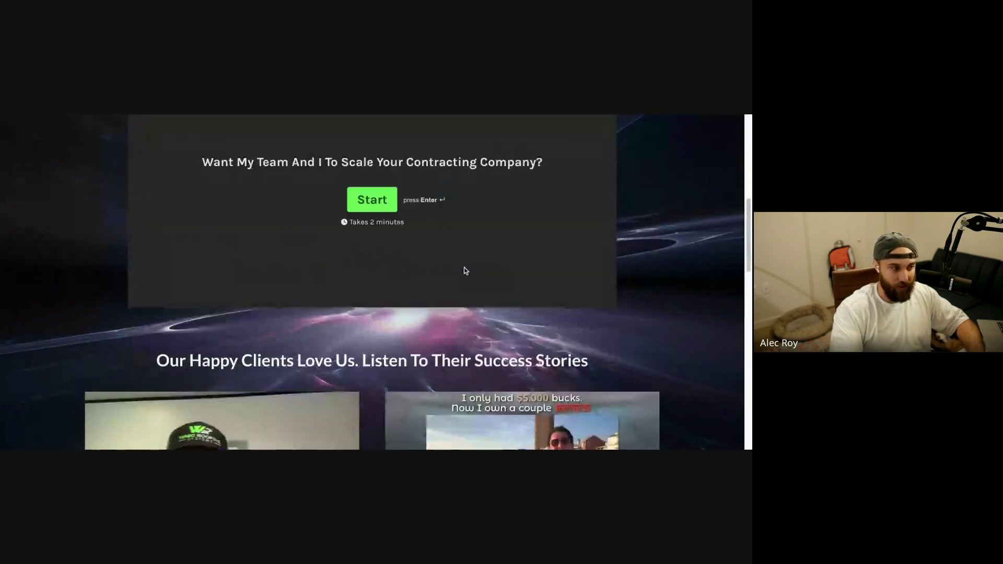
{"action": "scroll", "coordinate": [445, 338], "scroll_direction": "down", "scroll_amount": 5}
{"action": "scroll", "coordinate": [444, 337], "scroll_direction": "up", "scroll_amount": 12}
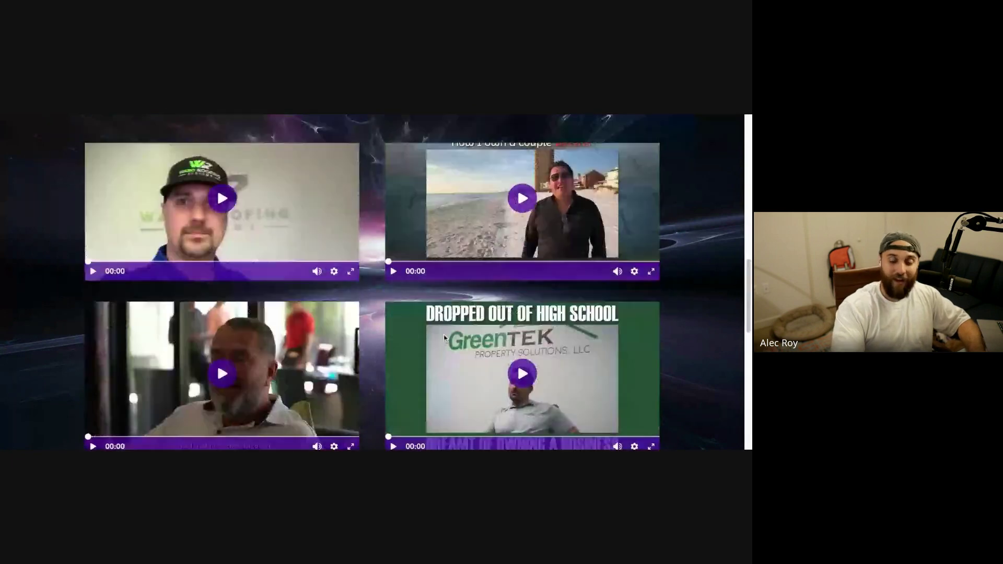
{"action": "scroll", "coordinate": [372, 282], "scroll_direction": "down", "scroll_amount": 5}
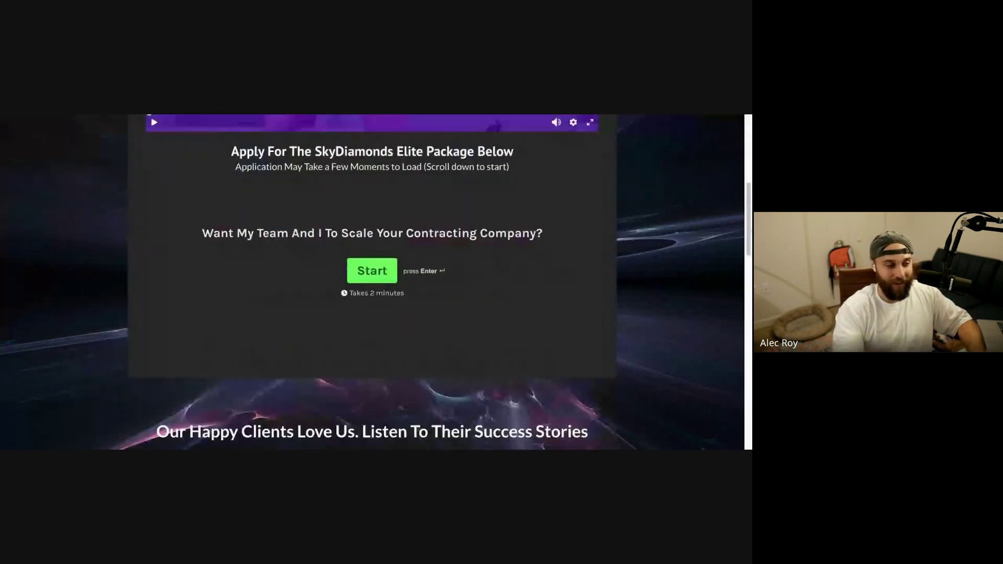
{"action": "scroll", "coordinate": [372, 282], "scroll_direction": "up", "scroll_amount": 4}
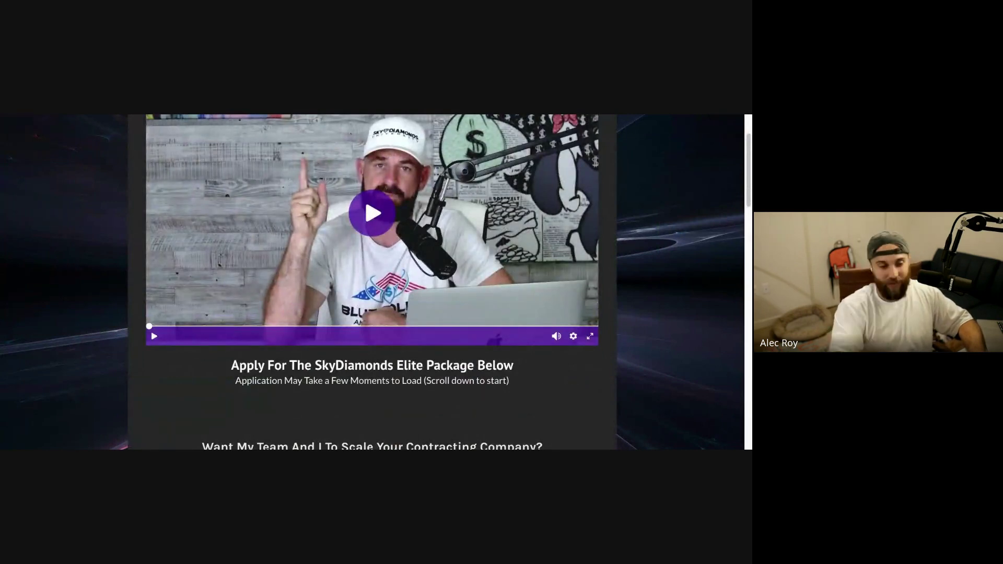
{"action": "scroll", "coordinate": [383, 290], "scroll_direction": "up", "scroll_amount": 1}
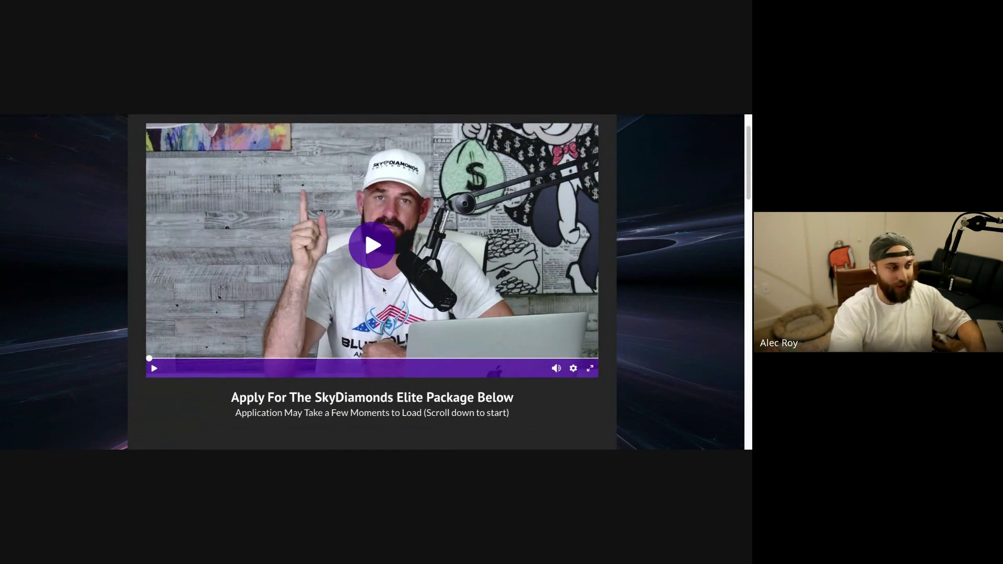
Step: Examine how the example page arranges its client testimonial videos between the application section and the footer
{"action": "scroll", "coordinate": [382, 290], "scroll_direction": "down", "scroll_amount": 15}
{"action": "scroll", "coordinate": [383, 291], "scroll_direction": "down", "scroll_amount": 5}
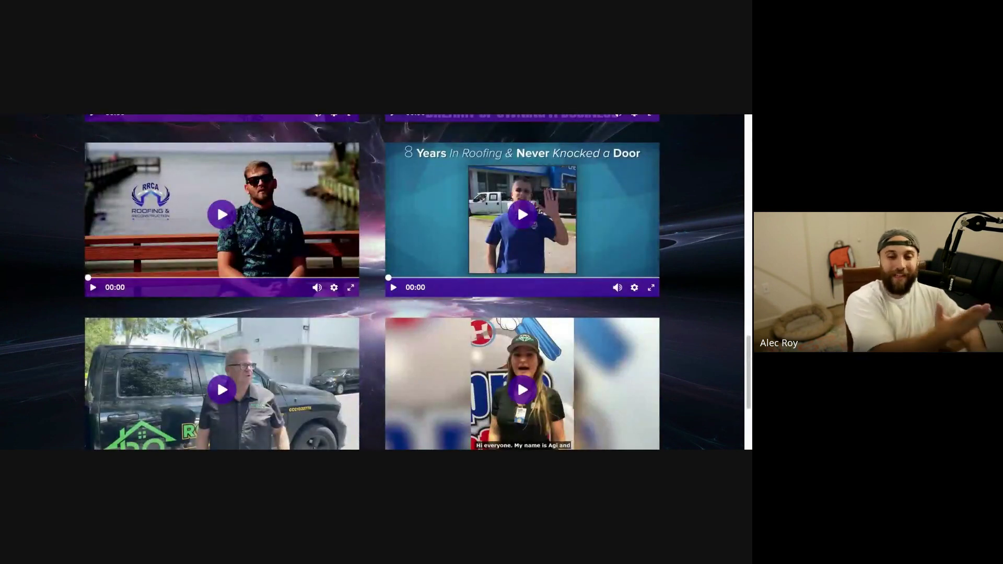
{"action": "scroll", "coordinate": [338, 345], "scroll_direction": "down", "scroll_amount": 5}
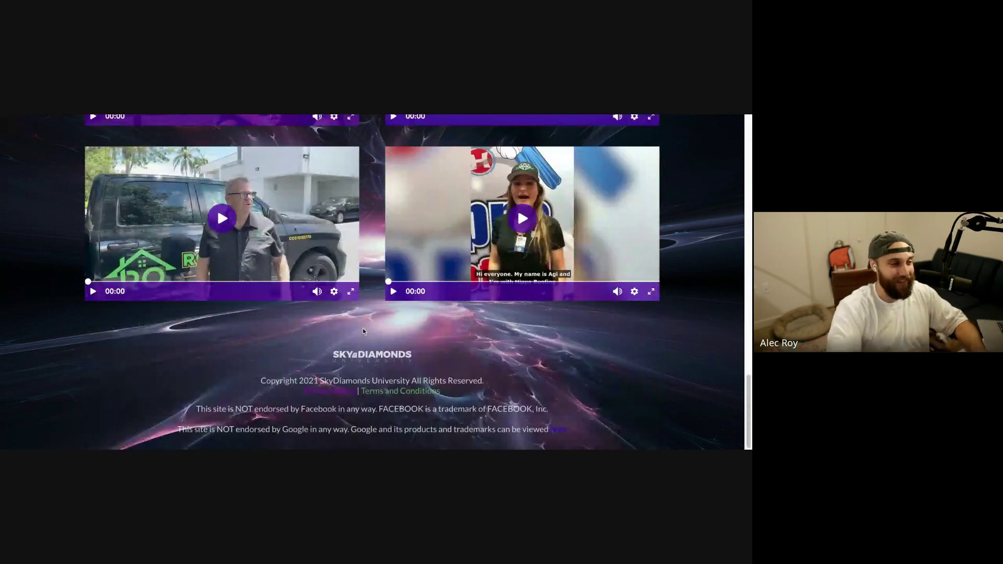
{"action": "scroll", "coordinate": [338, 345], "scroll_direction": "up", "scroll_amount": 2}
{"action": "scroll", "coordinate": [338, 345], "scroll_direction": "up", "scroll_amount": 10}
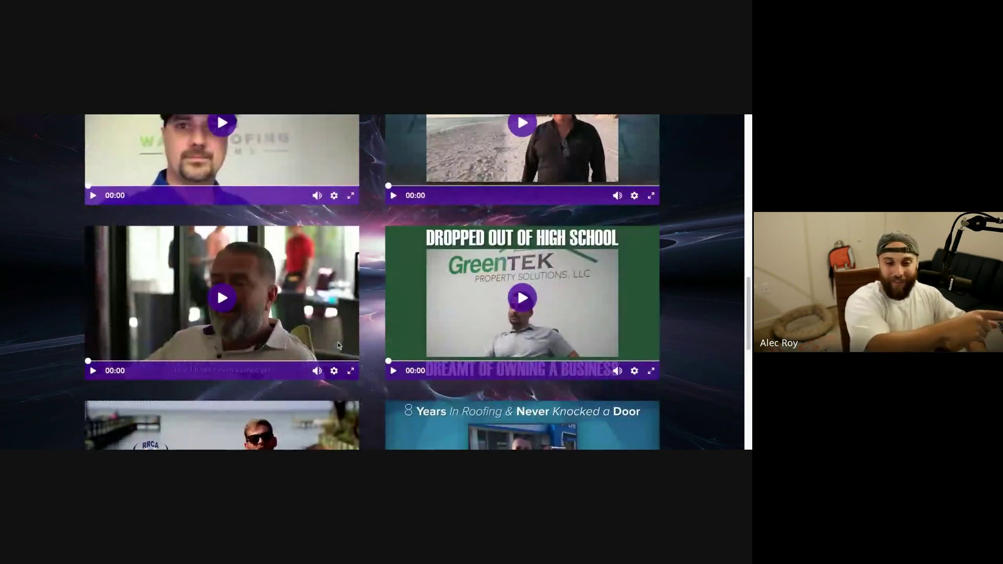
{"action": "scroll", "coordinate": [372, 282], "scroll_direction": "up", "scroll_amount": 10}
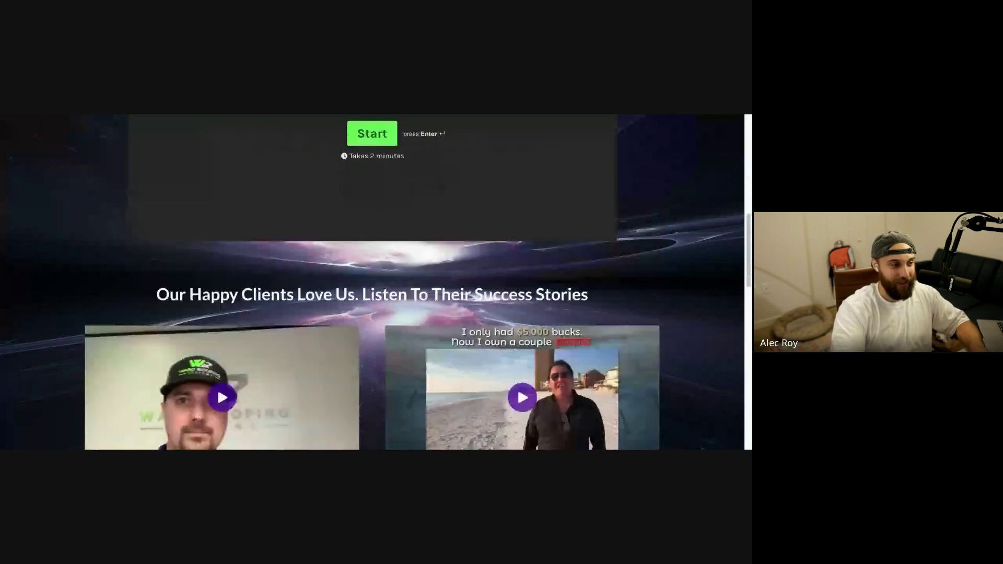
{"action": "scroll", "coordinate": [372, 282], "scroll_direction": "up", "scroll_amount": 3}
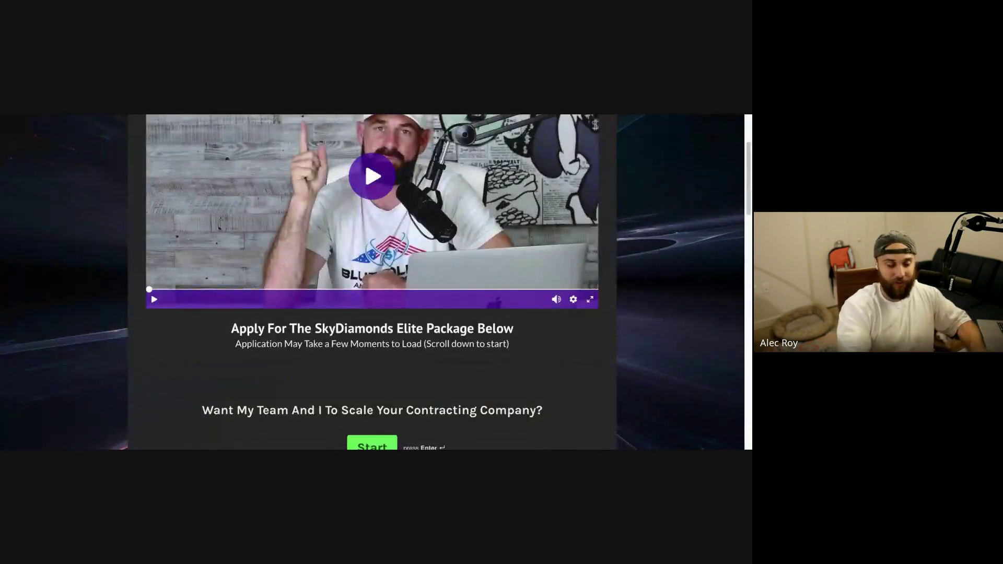
{"action": "scroll", "coordinate": [410, 306], "scroll_direction": "down", "scroll_amount": 10}
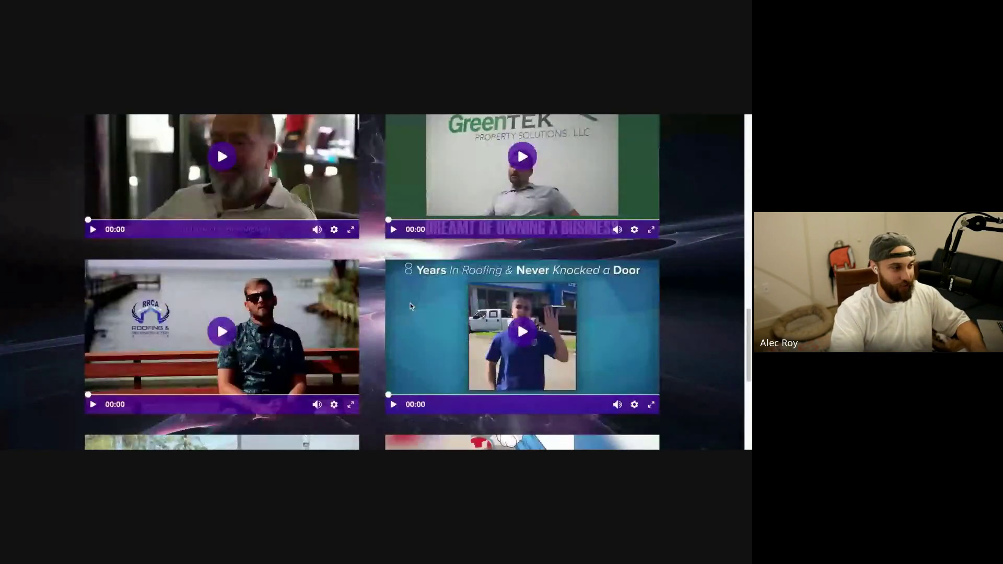
{"action": "scroll", "coordinate": [411, 307], "scroll_direction": "up", "scroll_amount": 6}
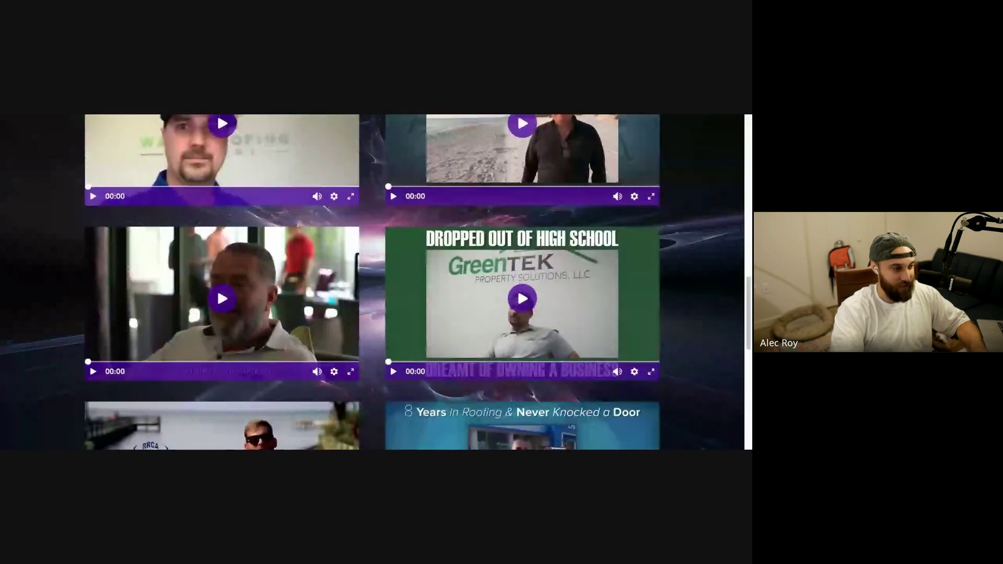
{"action": "scroll", "coordinate": [320, 296], "scroll_direction": "down", "scroll_amount": 5}
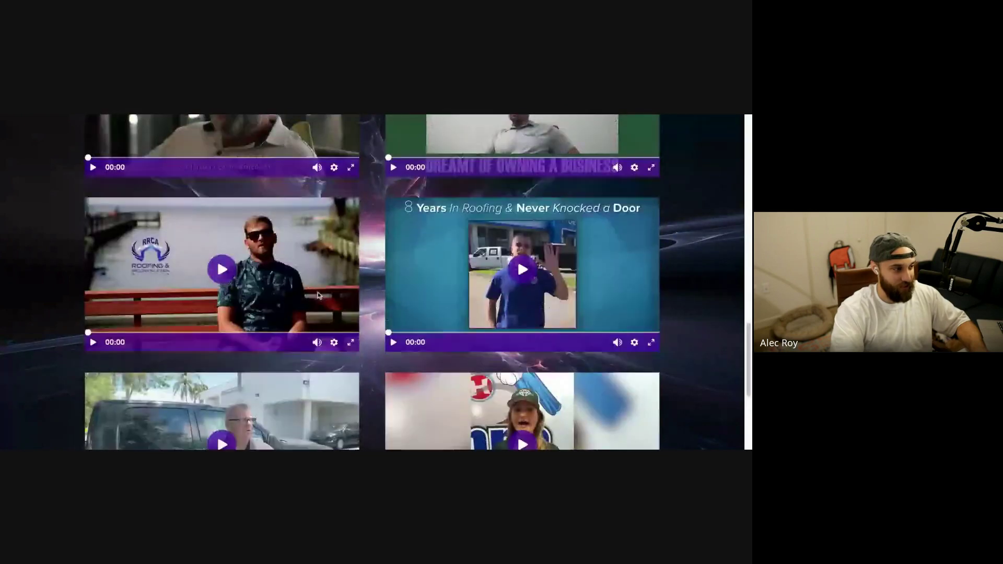
{"action": "scroll", "coordinate": [319, 295], "scroll_direction": "down", "scroll_amount": 5}
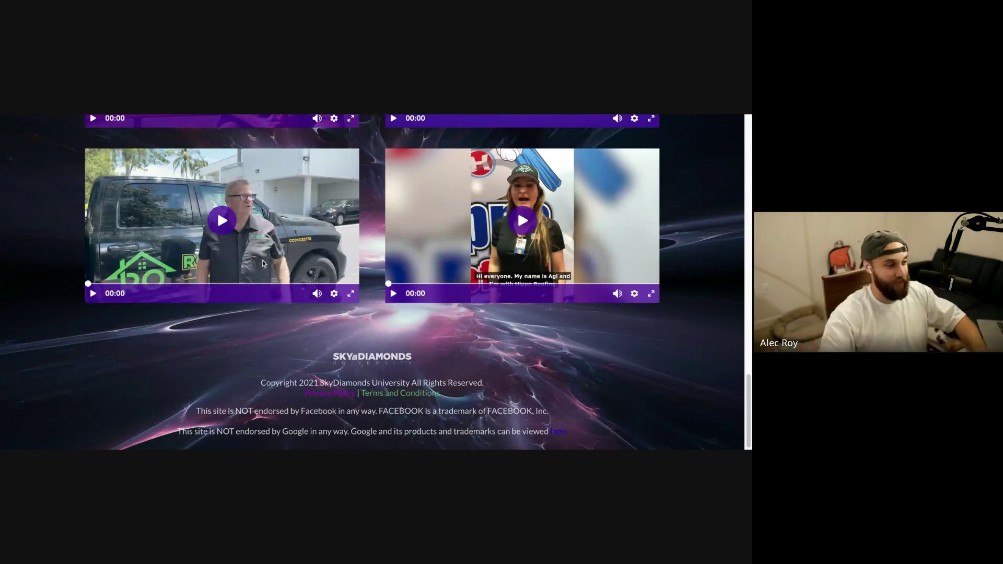
Step: Examine the copyright line and the Facebook and Google non-endorsement disclaimers in the example page's footer
{"action": "scroll", "coordinate": [285, 327], "scroll_direction": "down", "scroll_amount": 1}
{"action": "double_click", "coordinate": [312, 408]}
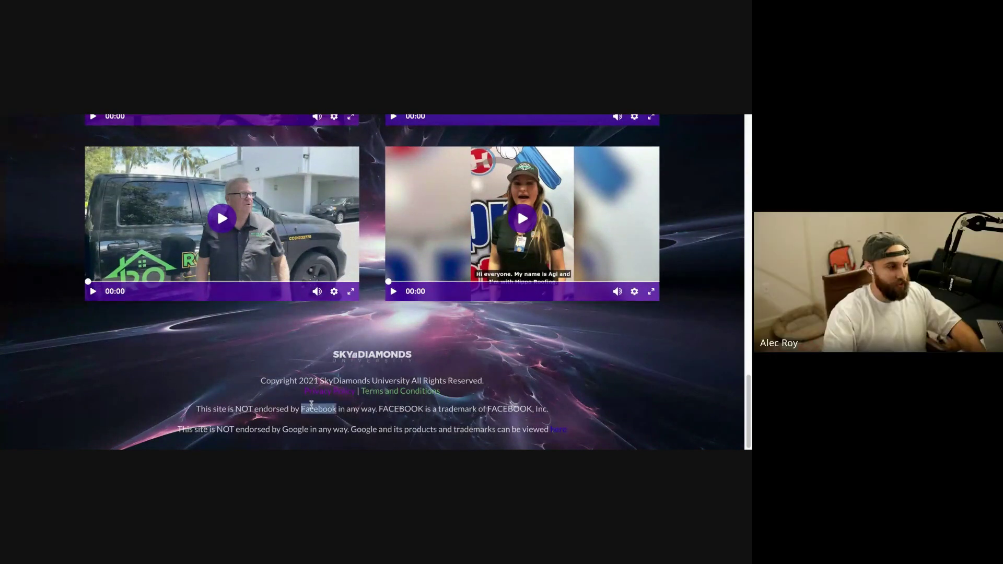
{"action": "left_click", "coordinate": [312, 408]}
{"action": "left_click", "coordinate": [319, 430]}
{"action": "double_click", "coordinate": [324, 429]}
{"action": "left_click", "coordinate": [257, 378]}
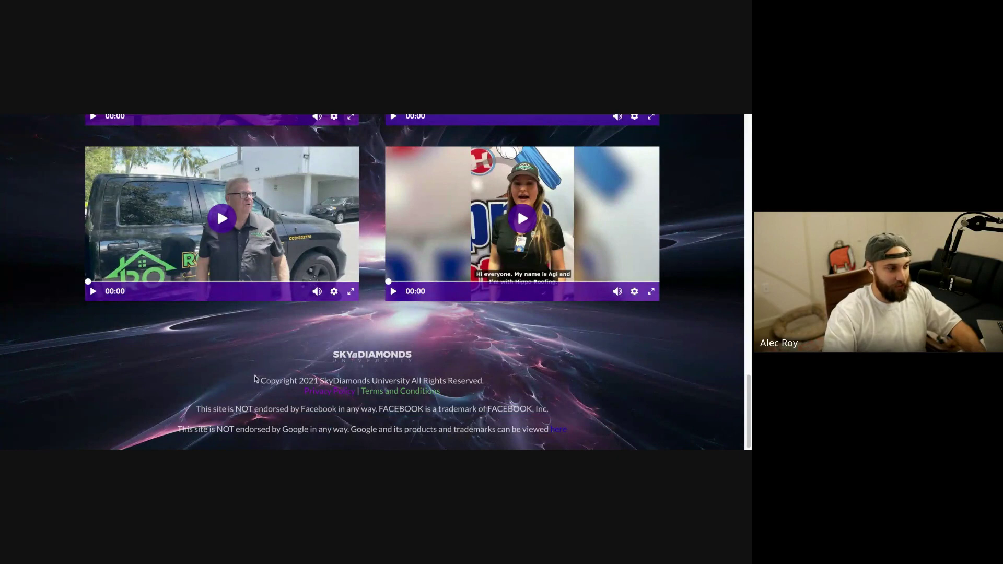
Step: Review the example page again from its main video down through the "Our Happy Clients Love Us" testimonial videos
{"action": "scroll", "coordinate": [293, 373], "scroll_direction": "up", "scroll_amount": 3}
{"action": "scroll", "coordinate": [294, 374], "scroll_direction": "up", "scroll_amount": 15}
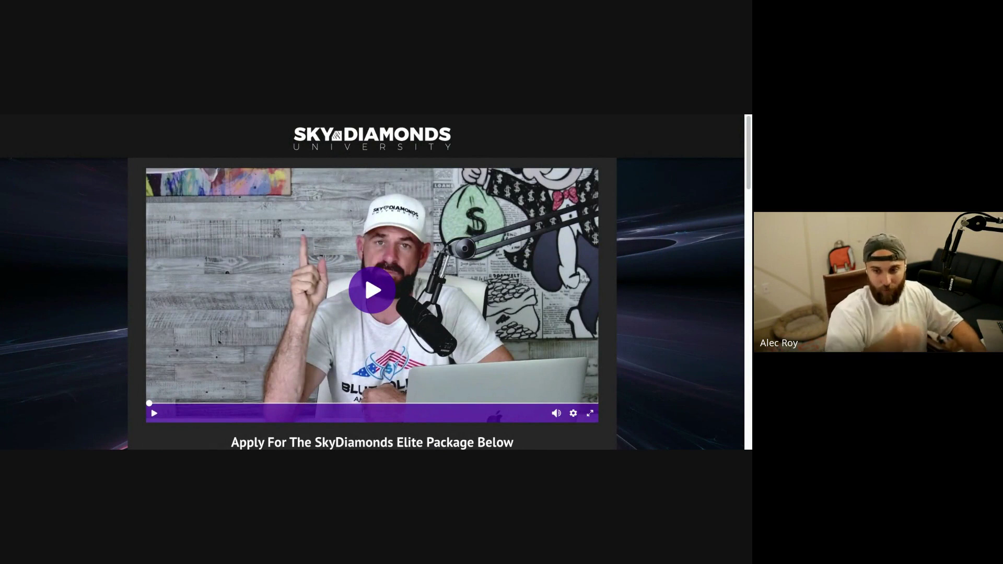
{"action": "scroll", "coordinate": [225, 270], "scroll_direction": "down", "scroll_amount": 10}
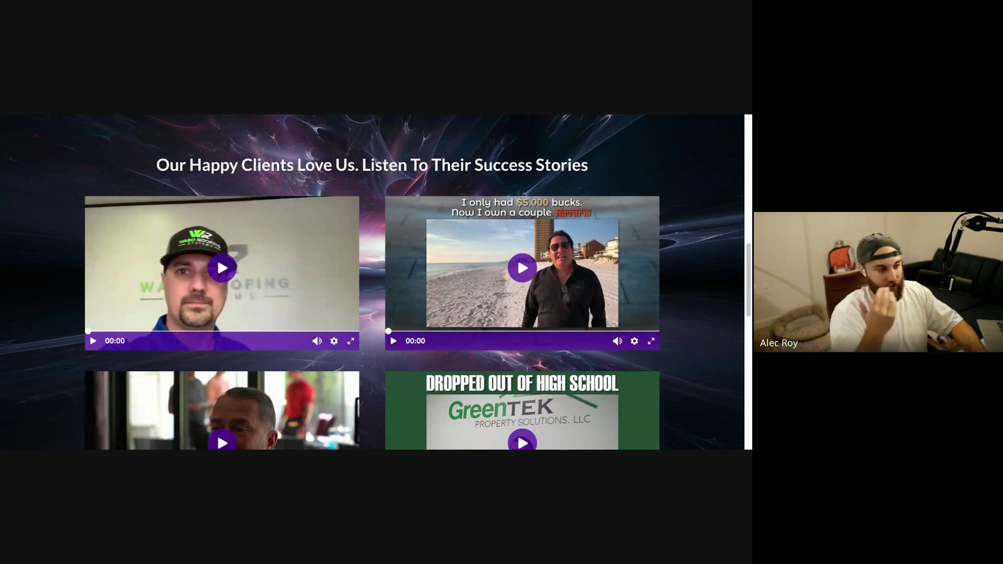
{"action": "scroll", "coordinate": [371, 282], "scroll_direction": "down", "scroll_amount": 2}
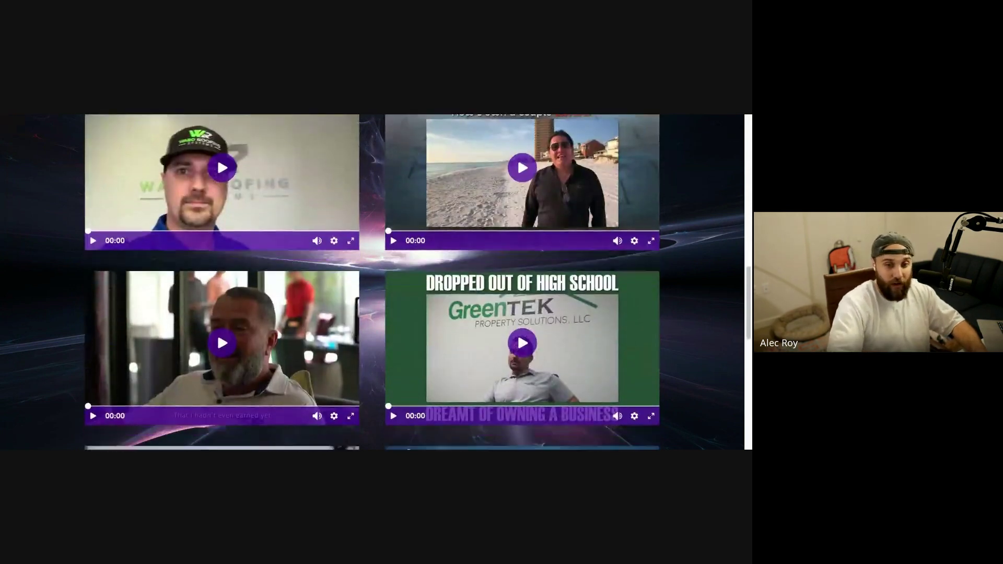
{"action": "scroll", "coordinate": [504, 256], "scroll_direction": "down", "scroll_amount": 2}
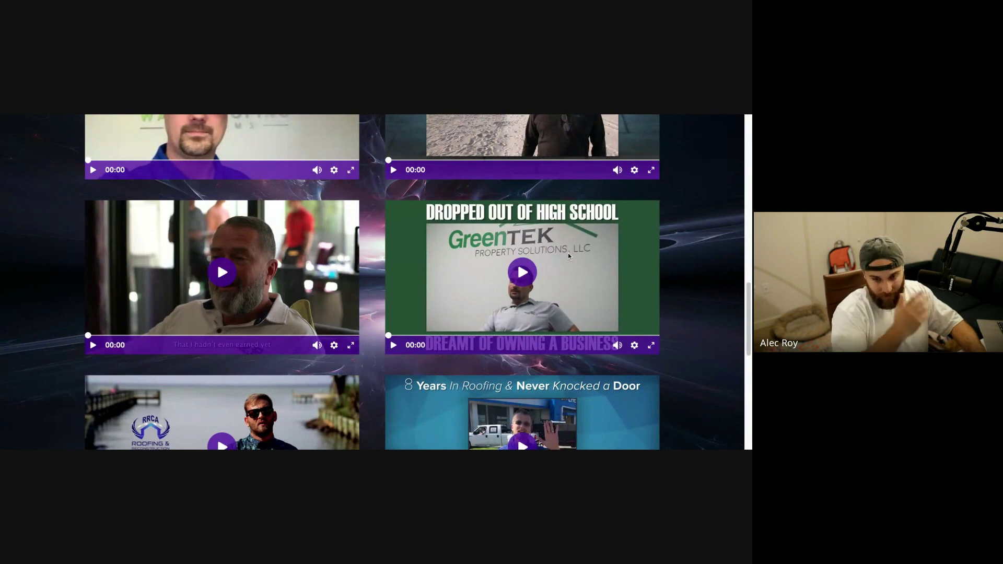
{"action": "scroll", "coordinate": [147, 338], "scroll_direction": "down", "scroll_amount": 2}
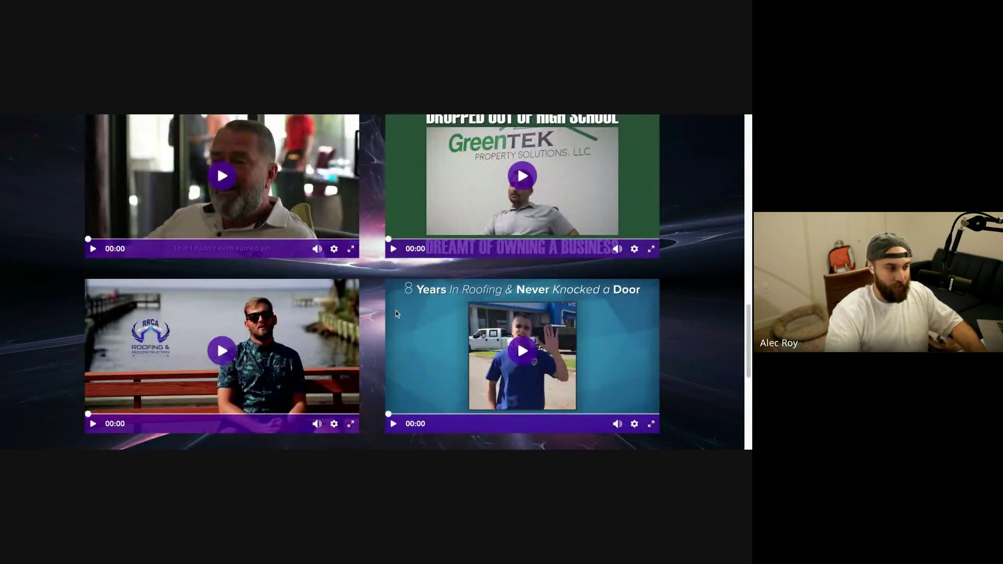
{"action": "scroll", "coordinate": [524, 299], "scroll_direction": "down", "scroll_amount": 4}
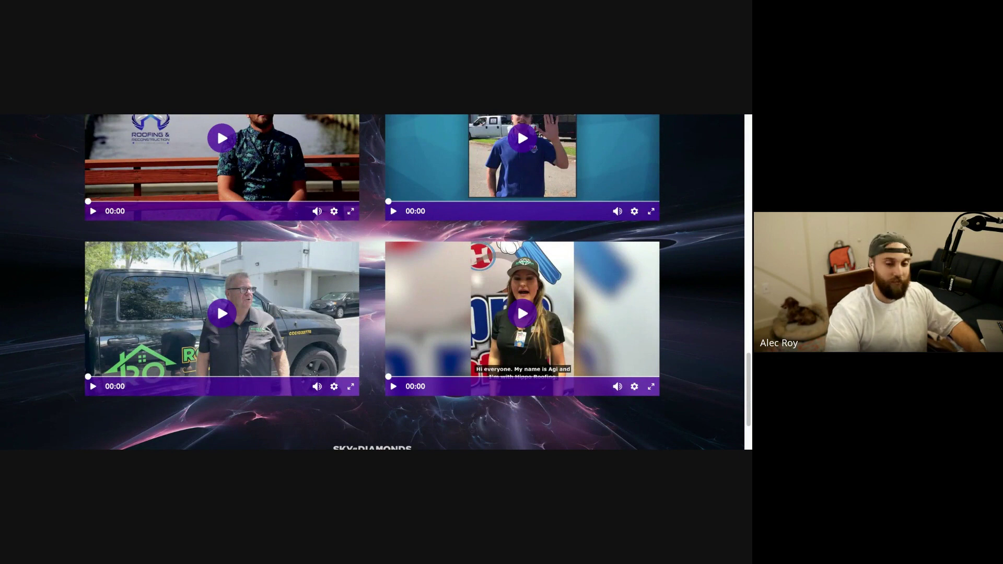
{"action": "scroll", "coordinate": [292, 116], "scroll_direction": "up", "scroll_amount": 15}
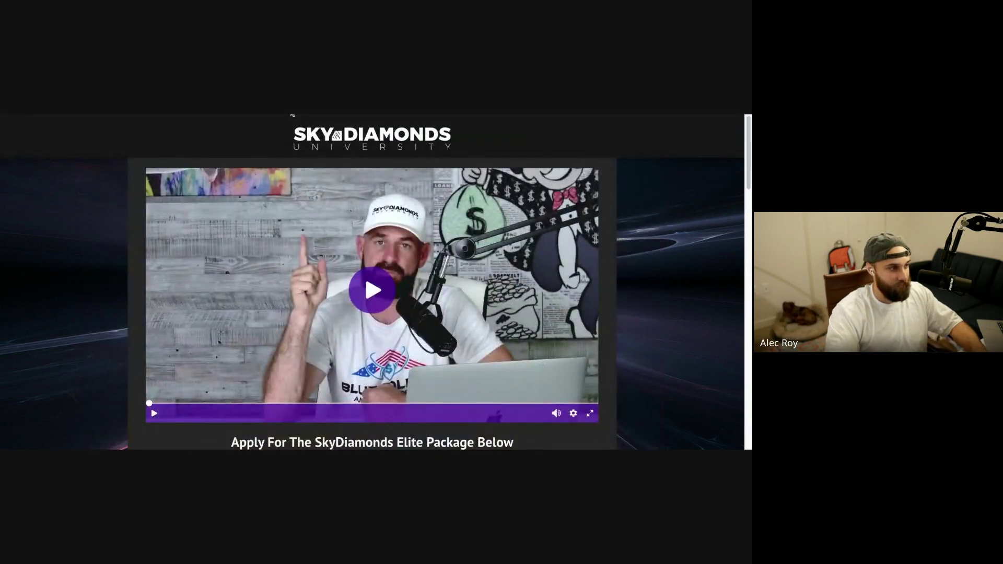
Step: Switch back to the page builder and review the layout from the "Problem solution statement" headline to the process section
{"action": "left_click", "coordinate": [292, 116]}
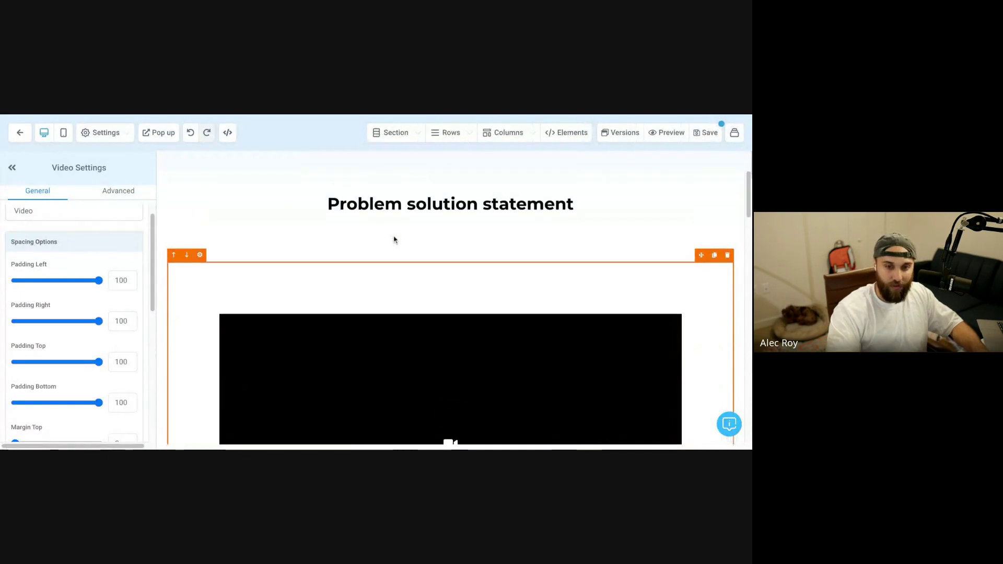
{"action": "scroll", "coordinate": [393, 238], "scroll_direction": "down", "scroll_amount": 10}
{"action": "scroll", "coordinate": [394, 237], "scroll_direction": "up", "scroll_amount": 10}
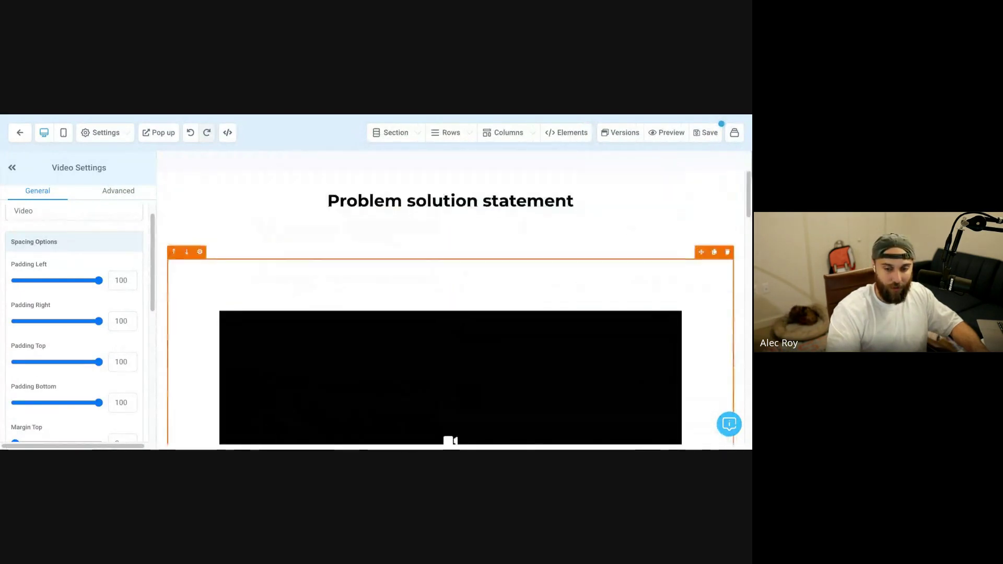
{"action": "scroll", "coordinate": [382, 252], "scroll_direction": "down", "scroll_amount": 10}
{"action": "scroll", "coordinate": [382, 253], "scroll_direction": "up", "scroll_amount": 10}
{"action": "scroll", "coordinate": [381, 252], "scroll_direction": "down", "scroll_amount": 3}
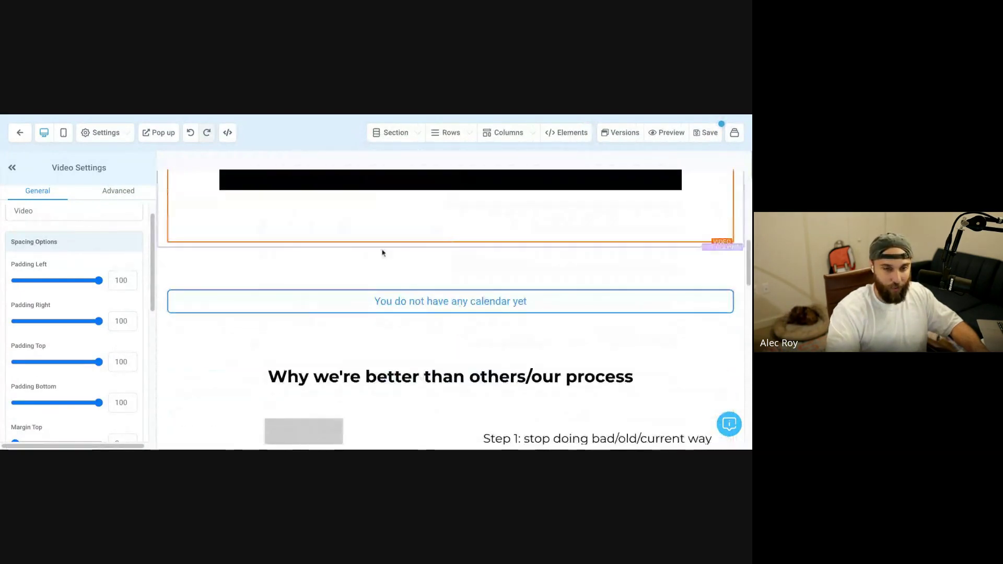
{"action": "scroll", "coordinate": [382, 253], "scroll_direction": "down", "scroll_amount": 6}
{"action": "scroll", "coordinate": [409, 268], "scroll_direction": "up", "scroll_amount": 7}
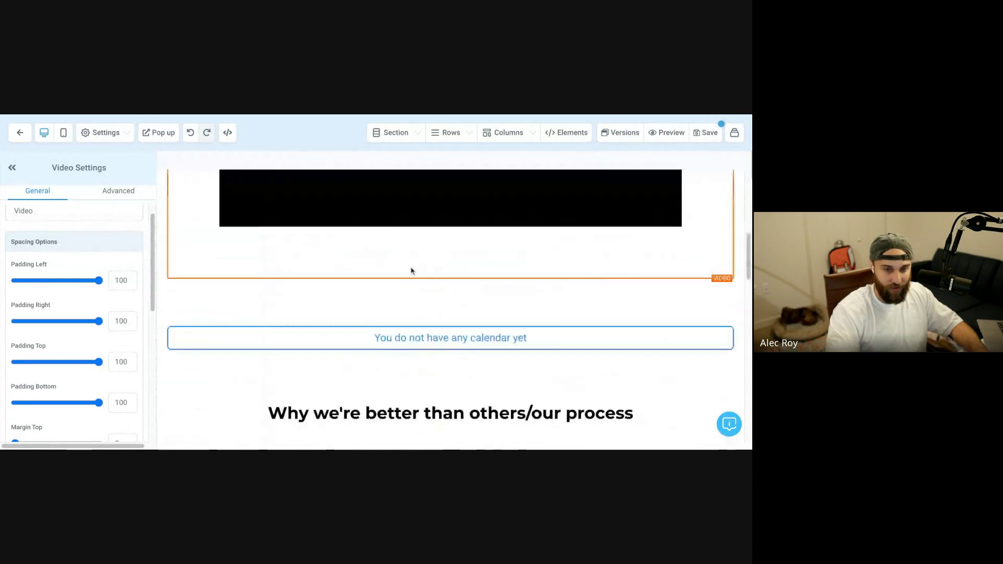